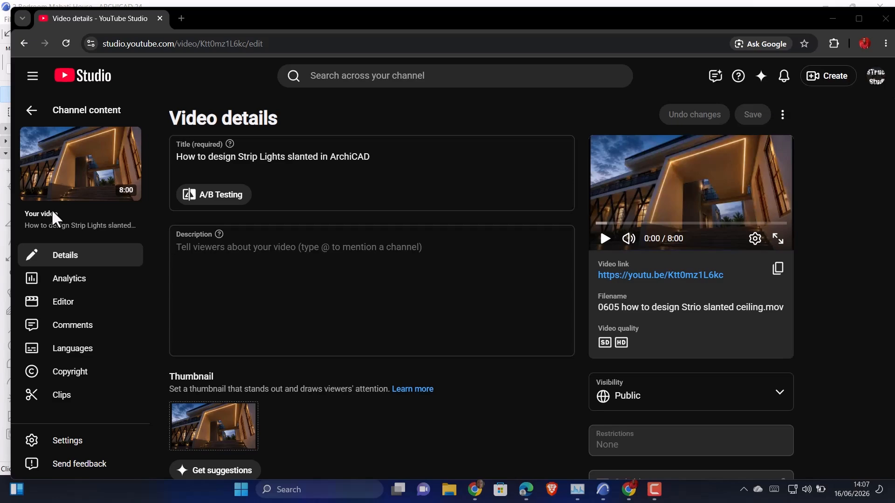
Show the strip lights video's comments filtered by response status to both Unresponded and Responded.
{"action": "left_click", "coordinate": [77, 336]}
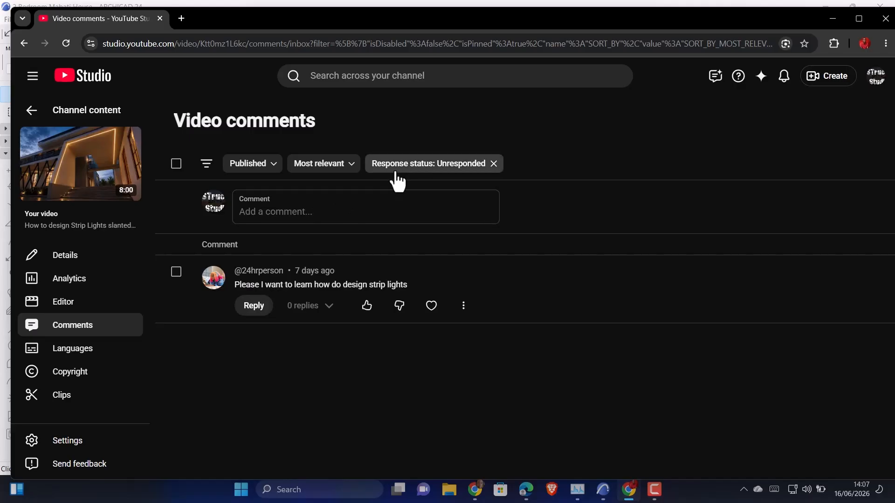
{"action": "left_click", "coordinate": [391, 166]}
{"action": "left_click", "coordinate": [409, 221]}
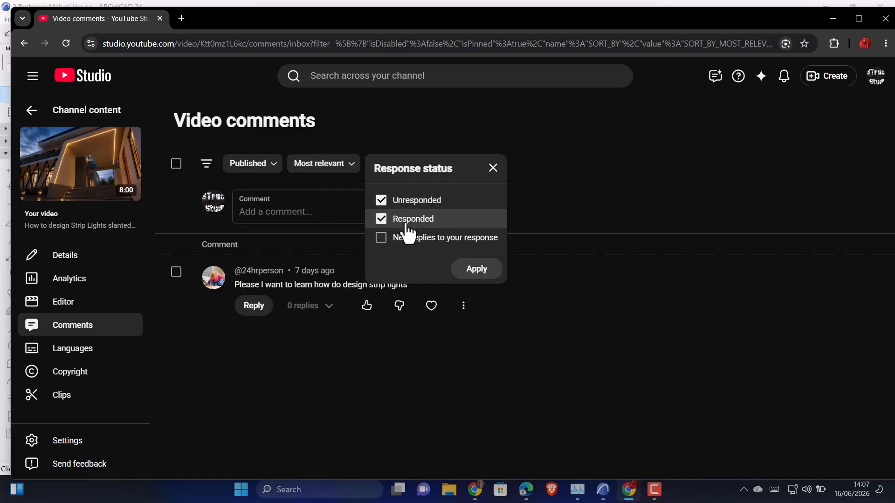
{"action": "left_click", "coordinate": [477, 270]}
Read the comment thread requesting a strip light design lesson, including its replies on modelling tools and materials.
{"action": "scroll", "coordinate": [324, 224], "scroll_direction": "down", "scroll_amount": 1}
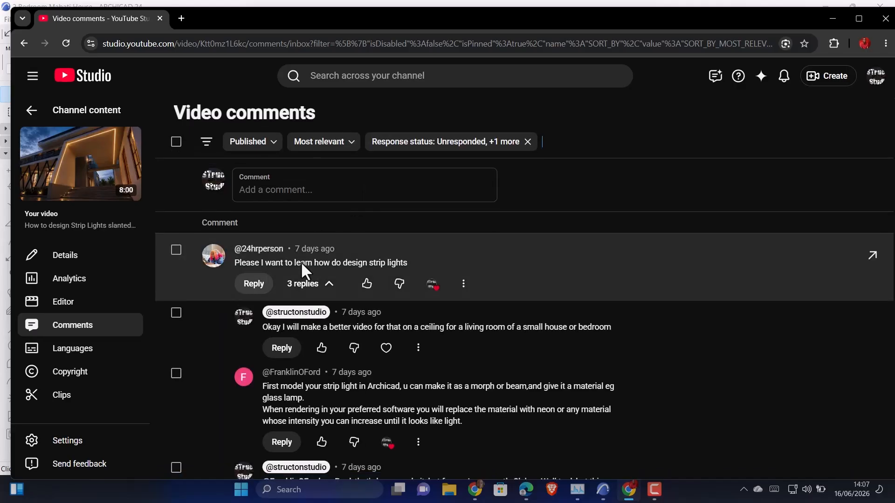
{"action": "scroll", "coordinate": [252, 247], "scroll_direction": "up", "scroll_amount": 1}
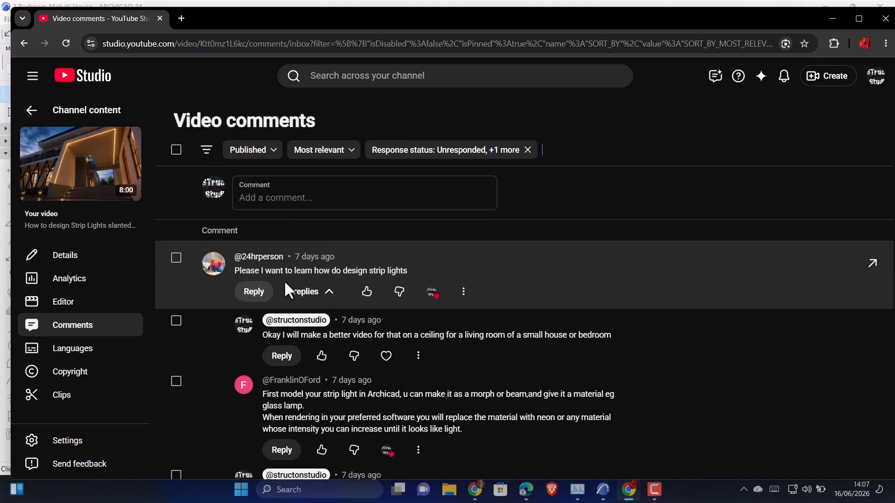
{"action": "scroll", "coordinate": [439, 224], "scroll_direction": "down", "scroll_amount": 1}
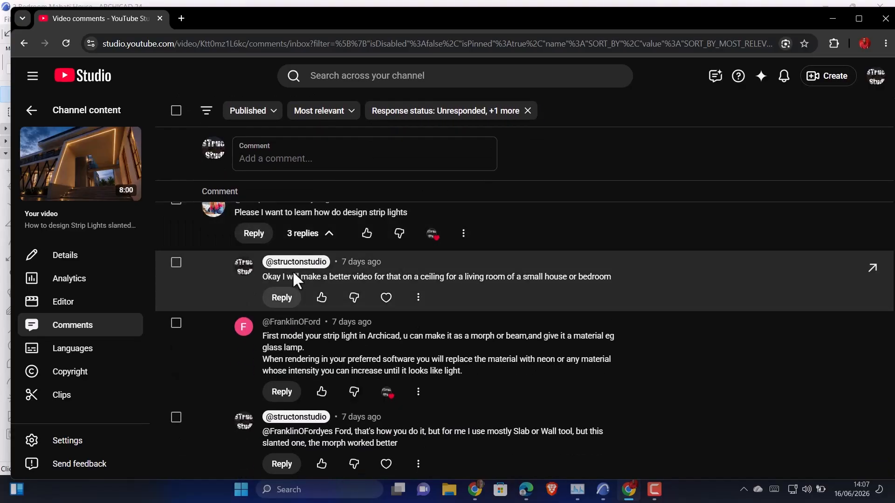
{"action": "scroll", "coordinate": [296, 281], "scroll_direction": "down", "scroll_amount": 1}
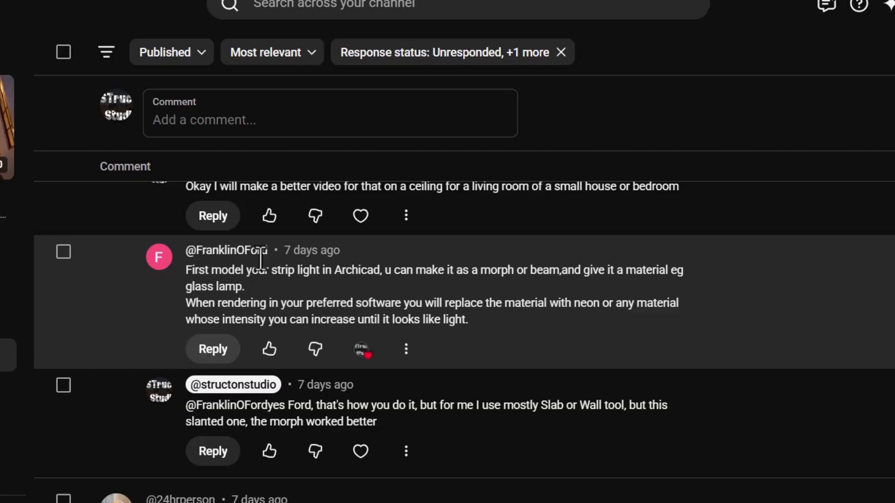
{"action": "scroll", "coordinate": [215, 358], "scroll_direction": "up", "scroll_amount": 4}
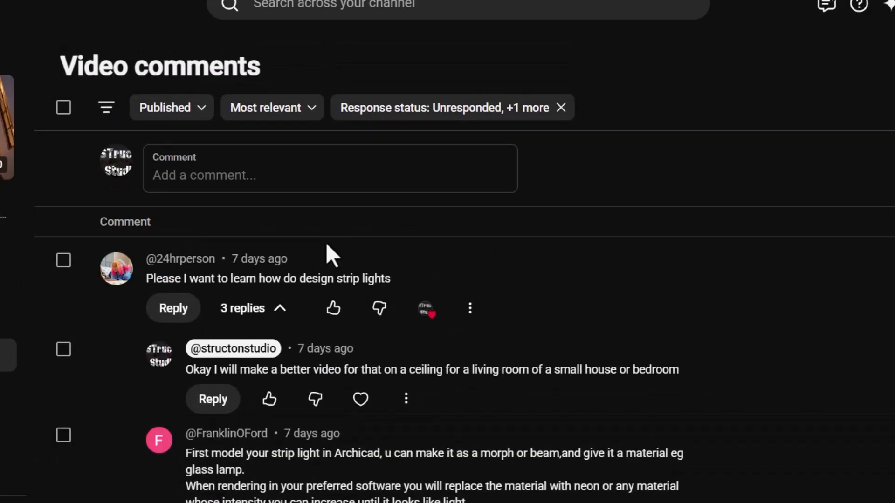
{"action": "scroll", "coordinate": [326, 242], "scroll_direction": "down", "scroll_amount": 4}
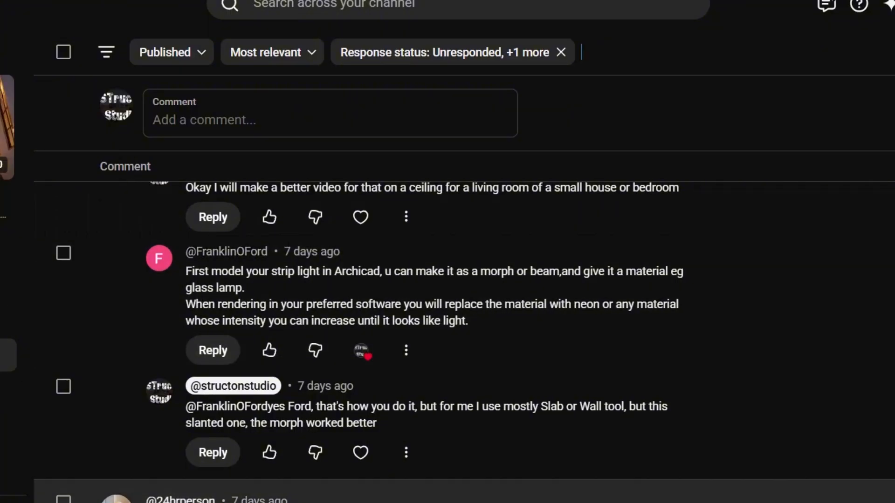
{"action": "scroll", "coordinate": [357, 313], "scroll_direction": "up", "scroll_amount": 4}
{"action": "scroll", "coordinate": [307, 262], "scroll_direction": "down", "scroll_amount": 2}
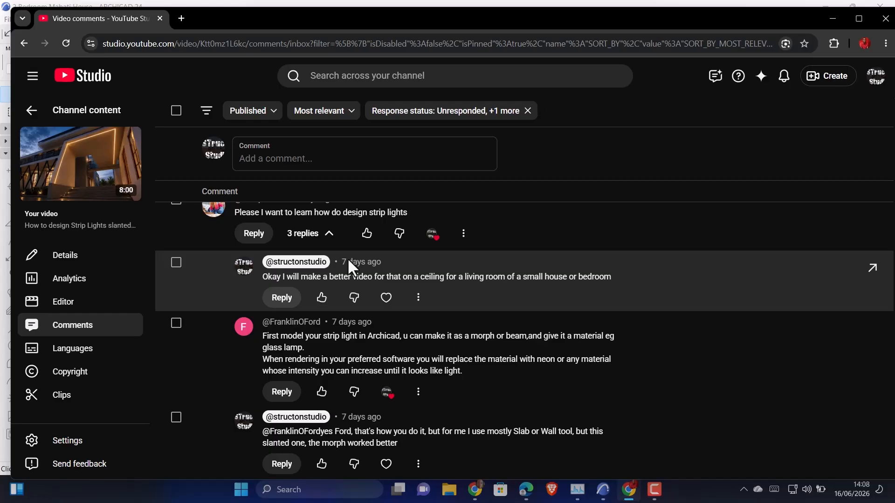
{"action": "scroll", "coordinate": [357, 260], "scroll_direction": "up", "scroll_amount": 1}
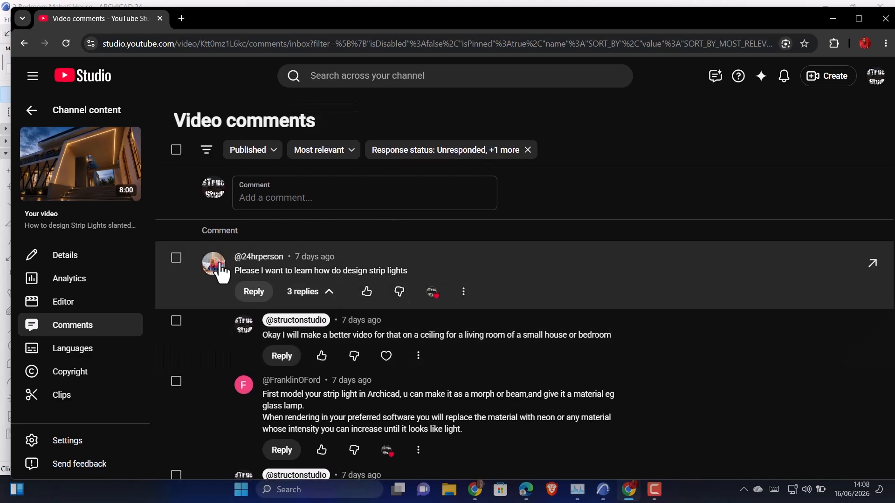
View the video's analytics overview and switch back to the house model in ArchiCAD.
{"action": "left_click", "coordinate": [90, 288]}
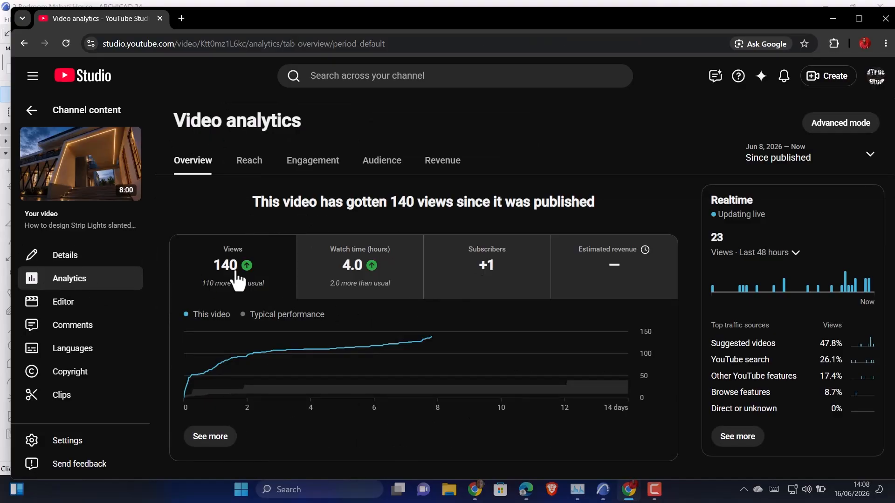
{"action": "mouse_move", "coordinate": [253, 275]}
{"action": "left_click", "coordinate": [832, 18]}
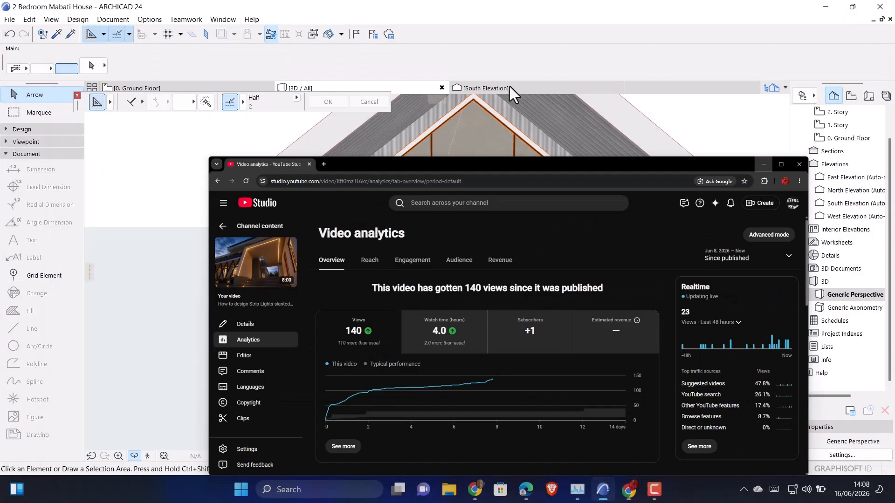
Examine the house's front gable, porch walls and roof overhang from several angles in the 3D perspective.
{"action": "scroll", "coordinate": [377, 249], "scroll_direction": "down", "scroll_amount": 4}
{"action": "scroll", "coordinate": [381, 247], "scroll_direction": "up", "scroll_amount": 2}
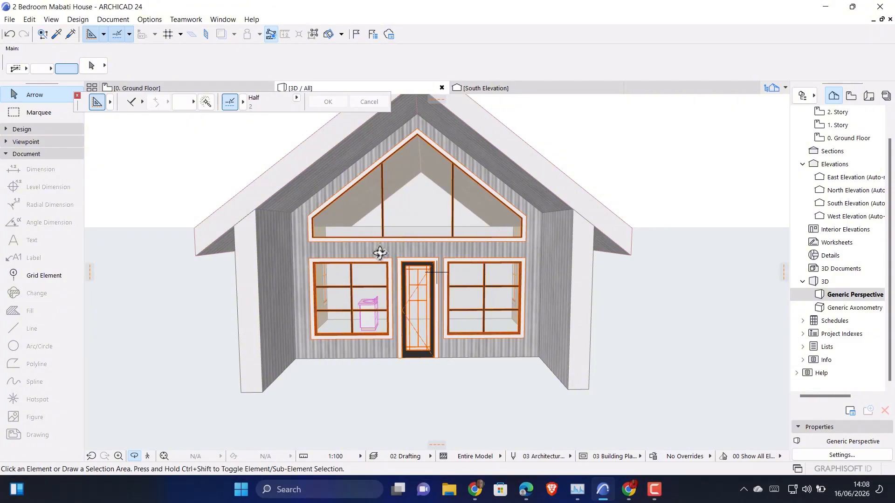
{"action": "scroll", "coordinate": [380, 253], "scroll_direction": "down", "scroll_amount": 3}
{"action": "left_click_drag", "start_coordinate": [433, 292], "coordinate": [407, 280]}
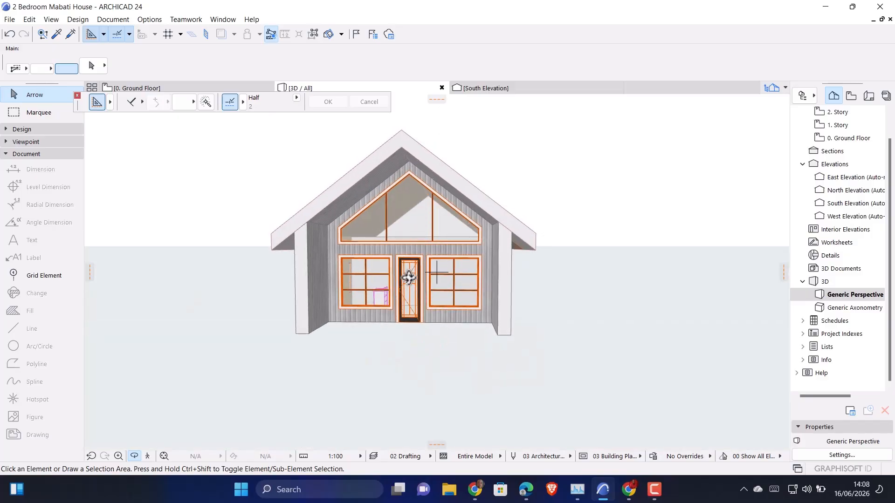
{"action": "left_click_drag", "start_coordinate": [393, 270], "coordinate": [307, 362]}
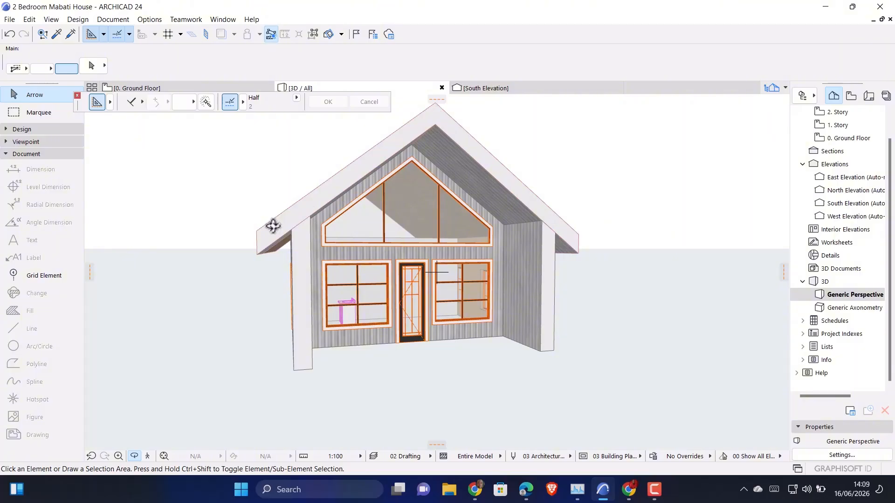
{"action": "left_click_drag", "start_coordinate": [272, 226], "coordinate": [226, 295]}
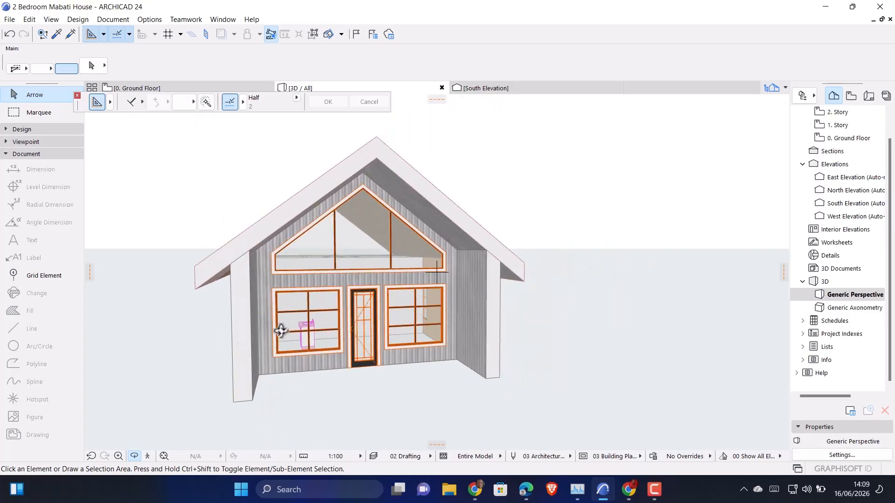
{"action": "scroll", "coordinate": [432, 302], "scroll_direction": "up", "scroll_amount": 2}
{"action": "left_click_drag", "start_coordinate": [433, 302], "coordinate": [251, 333]}
{"action": "scroll", "coordinate": [252, 345], "scroll_direction": "up", "scroll_amount": 2}
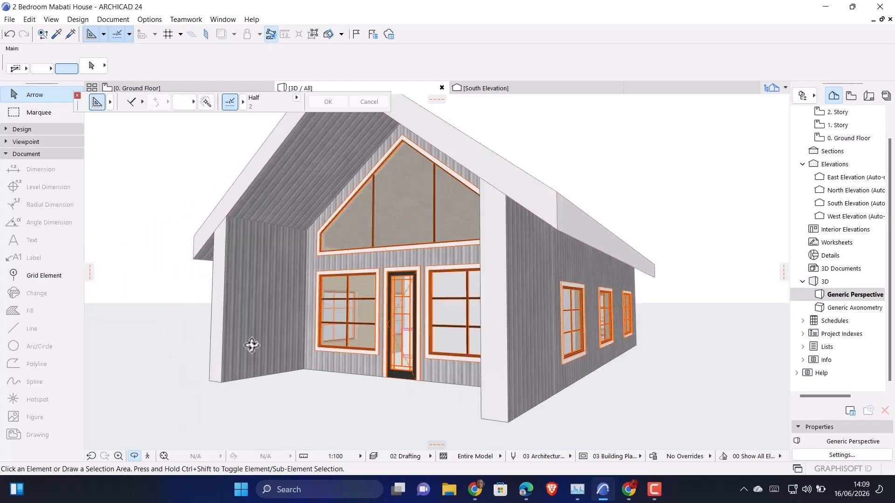
{"action": "scroll", "coordinate": [251, 345], "scroll_direction": "up", "scroll_amount": 2}
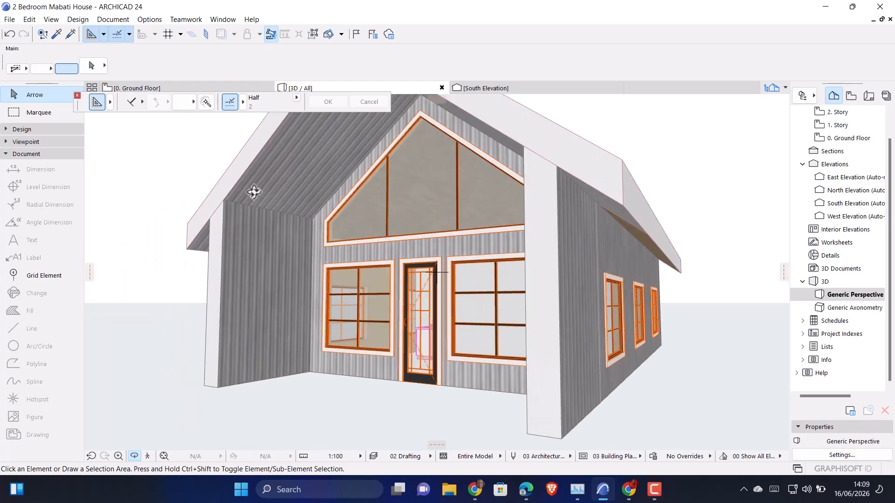
{"action": "left_click_drag", "start_coordinate": [395, 196], "coordinate": [468, 246]}
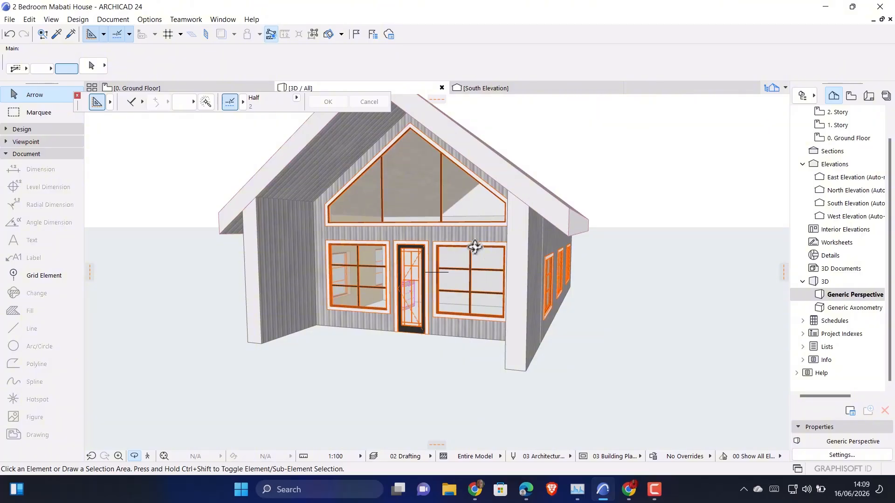
{"action": "left_click_drag", "start_coordinate": [475, 247], "coordinate": [454, 389]}
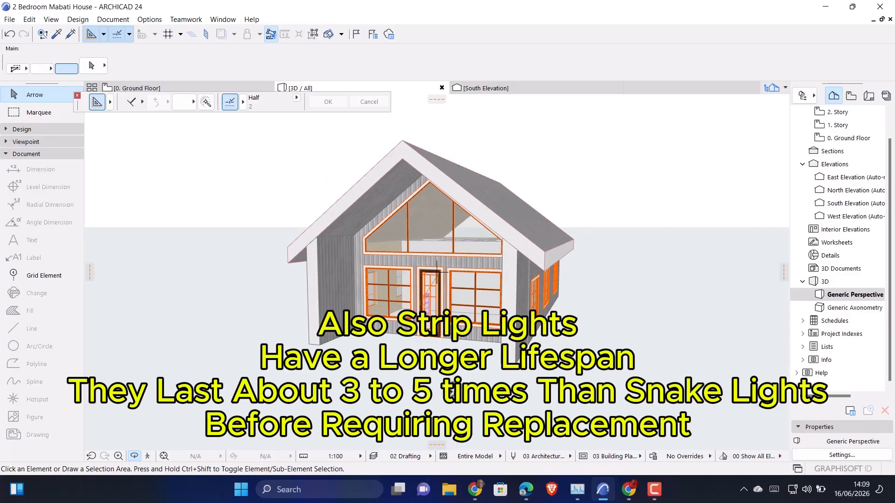
{"action": "scroll", "coordinate": [427, 355], "scroll_direction": "up", "scroll_amount": 2}
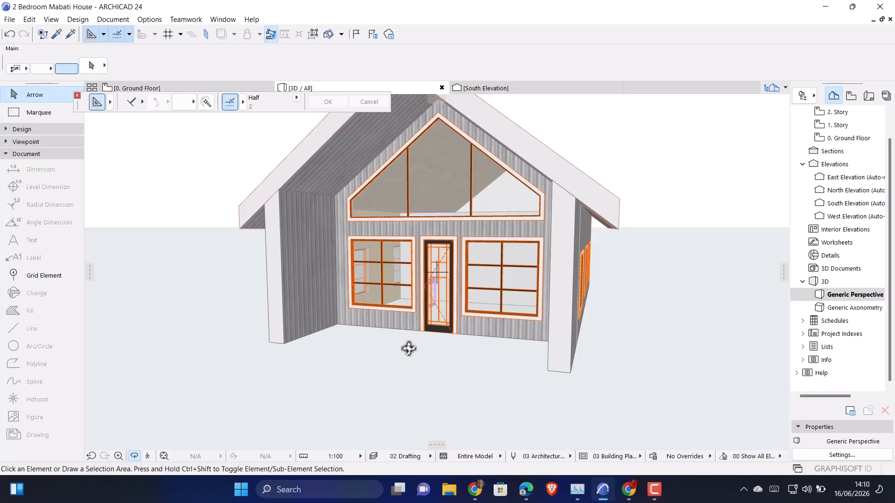
{"action": "left_click_drag", "start_coordinate": [409, 349], "coordinate": [576, 335]}
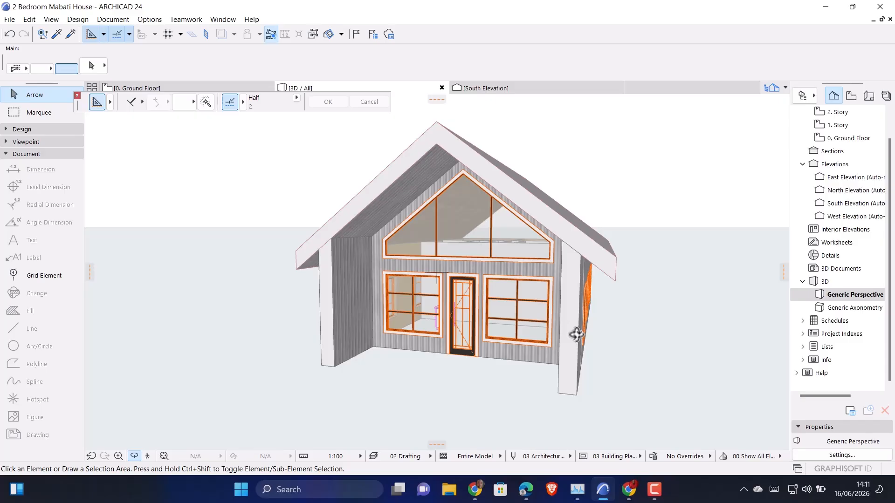
{"action": "left_click_drag", "start_coordinate": [607, 334], "coordinate": [221, 148]}
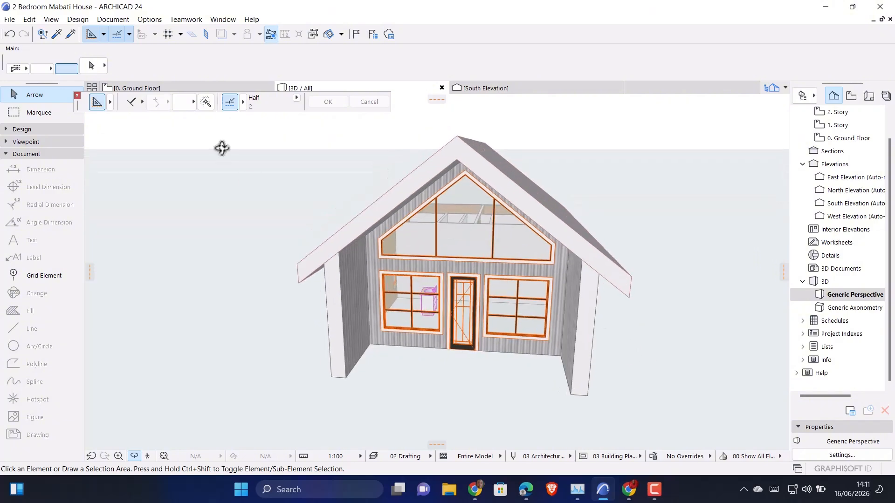
Check the ground floor plan, and inspect the porch side walls and sloped soffit up close in 3D.
{"action": "left_click", "coordinate": [164, 87]}
{"action": "scroll", "coordinate": [479, 254], "scroll_direction": "up", "scroll_amount": 2}
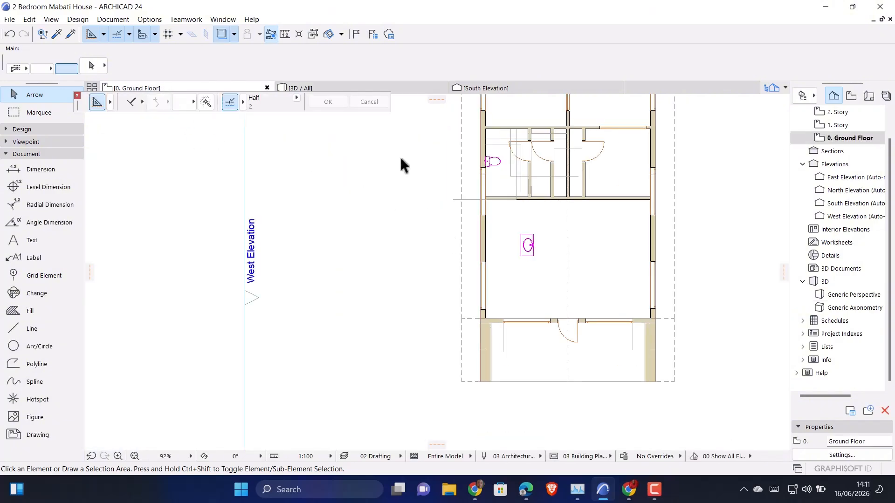
{"action": "left_click", "coordinate": [362, 86]}
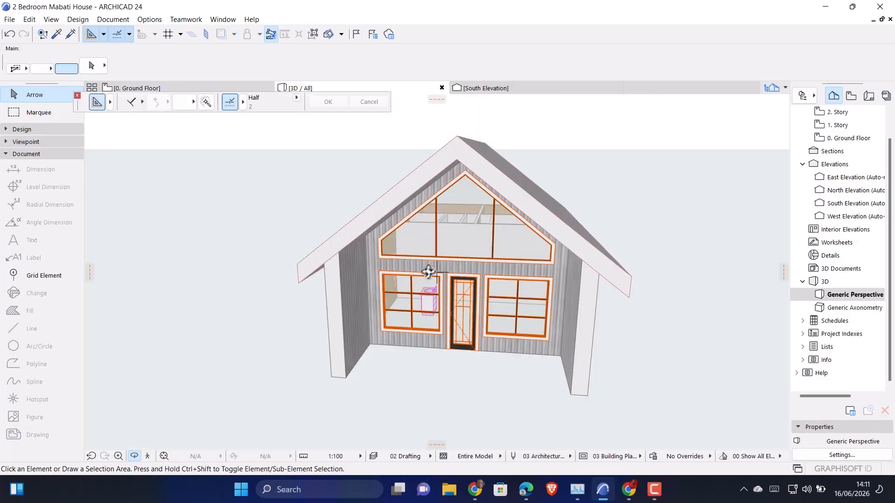
{"action": "scroll", "coordinate": [428, 271], "scroll_direction": "up", "scroll_amount": 3}
{"action": "left_click_drag", "start_coordinate": [387, 358], "coordinate": [447, 316]}
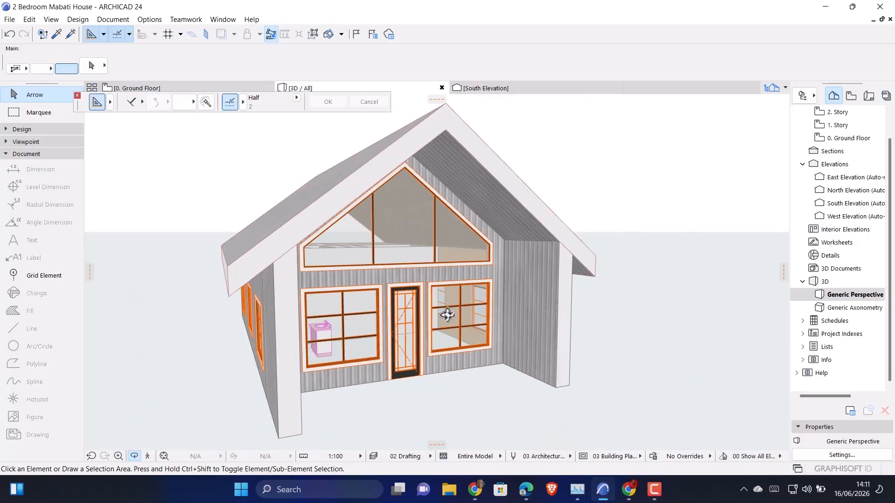
{"action": "left_click_drag", "start_coordinate": [276, 315], "coordinate": [392, 305]}
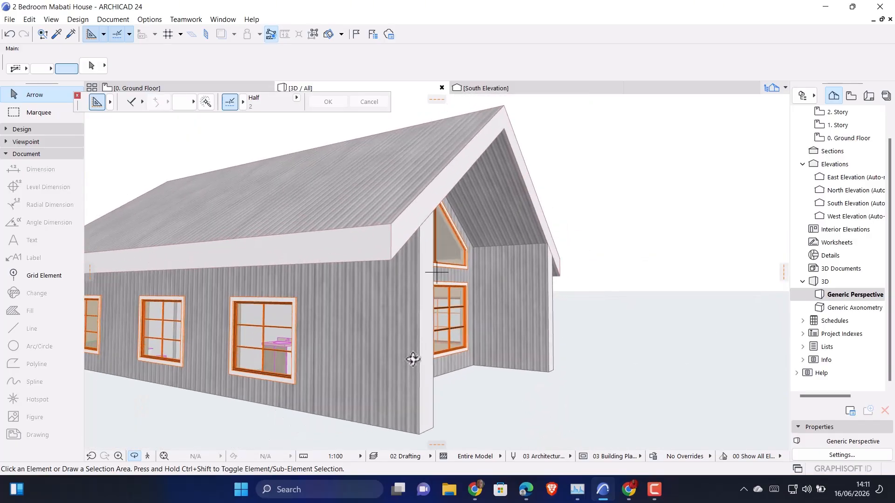
{"action": "left_click_drag", "start_coordinate": [413, 359], "coordinate": [301, 353]}
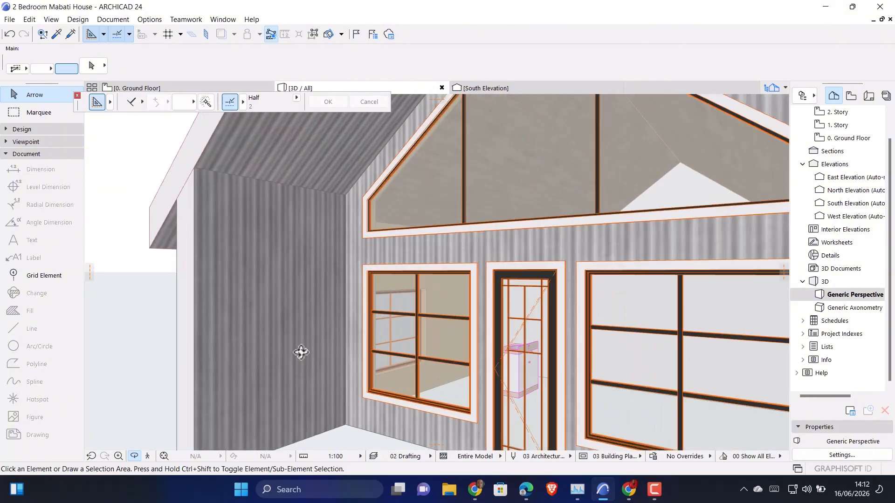
{"action": "left_click_drag", "start_coordinate": [267, 304], "coordinate": [370, 324]}
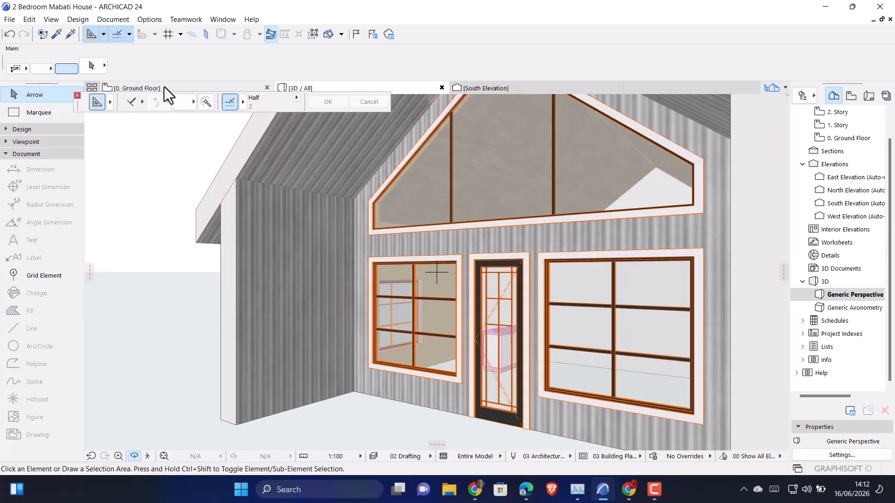
On the ground floor plan, draw a centre-referenced wall about 15 mm long projecting from the inner face of the west porch wall.
{"action": "left_click", "coordinate": [164, 87]}
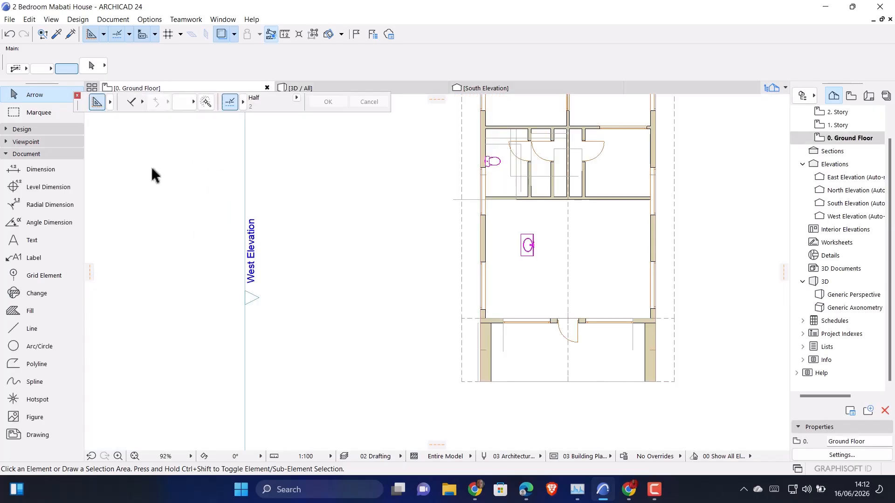
{"action": "left_click", "coordinate": [24, 152]}
{"action": "left_click", "coordinate": [21, 131]}
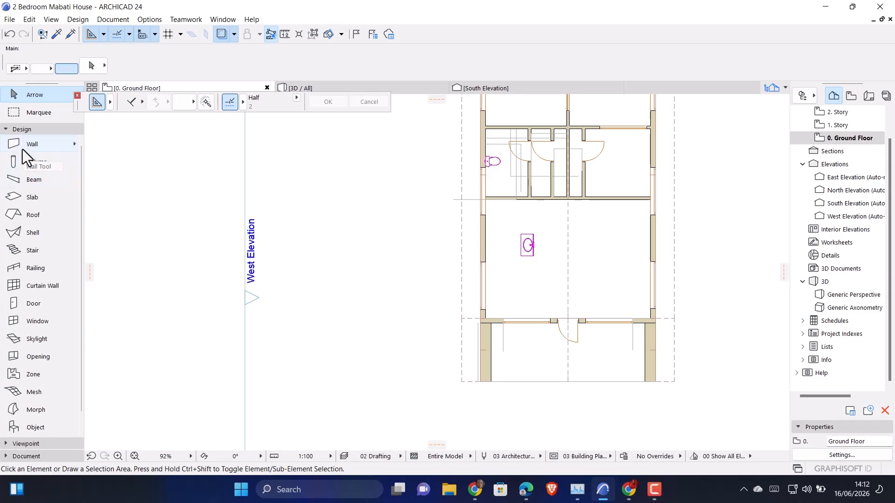
{"action": "left_click", "coordinate": [23, 144]}
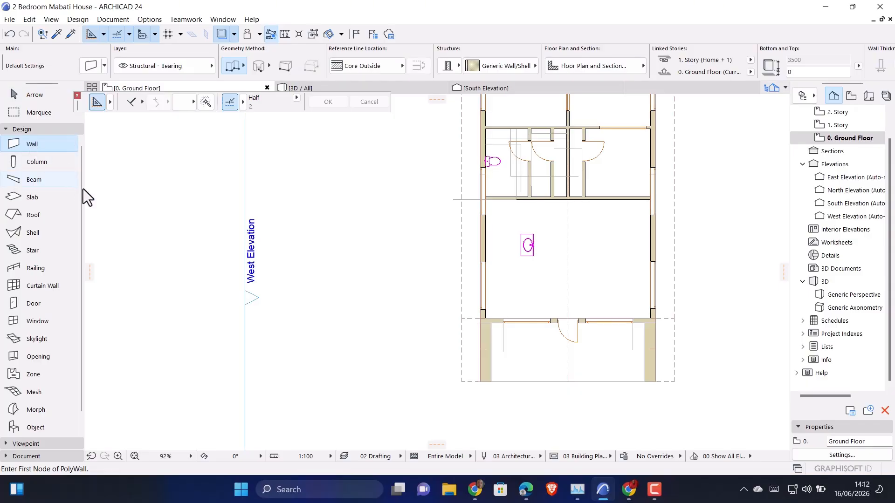
{"action": "scroll", "coordinate": [463, 316], "scroll_direction": "up", "scroll_amount": 6}
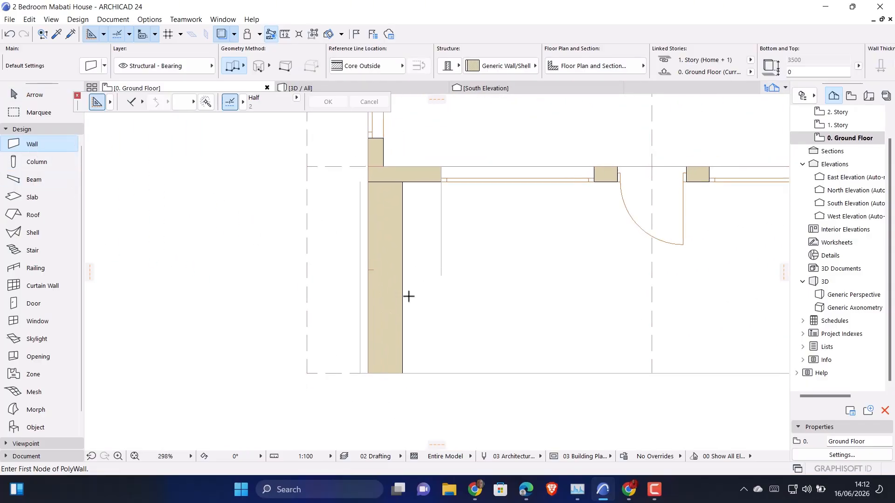
{"action": "scroll", "coordinate": [409, 297], "scroll_direction": "up", "scroll_amount": 3}
{"action": "scroll", "coordinate": [338, 310], "scroll_direction": "down", "scroll_amount": 2}
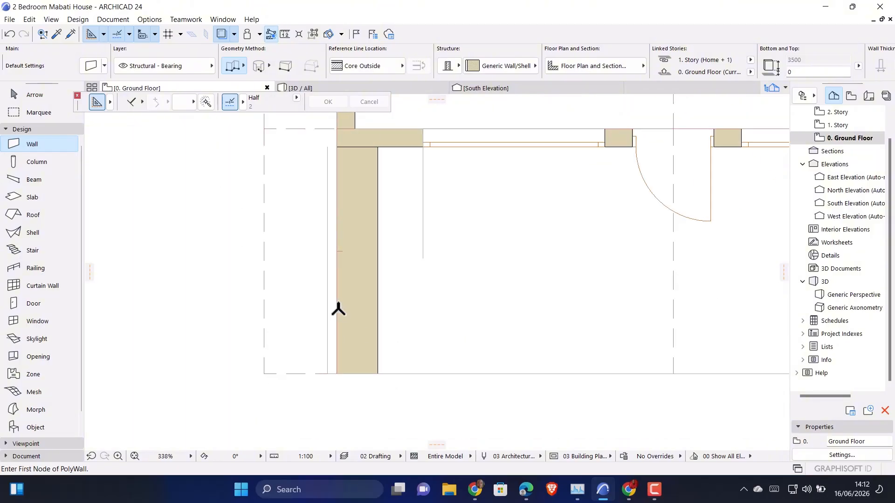
{"action": "scroll", "coordinate": [339, 310], "scroll_direction": "down", "scroll_amount": 1}
{"action": "scroll", "coordinate": [270, 280], "scroll_direction": "down", "scroll_amount": 2}
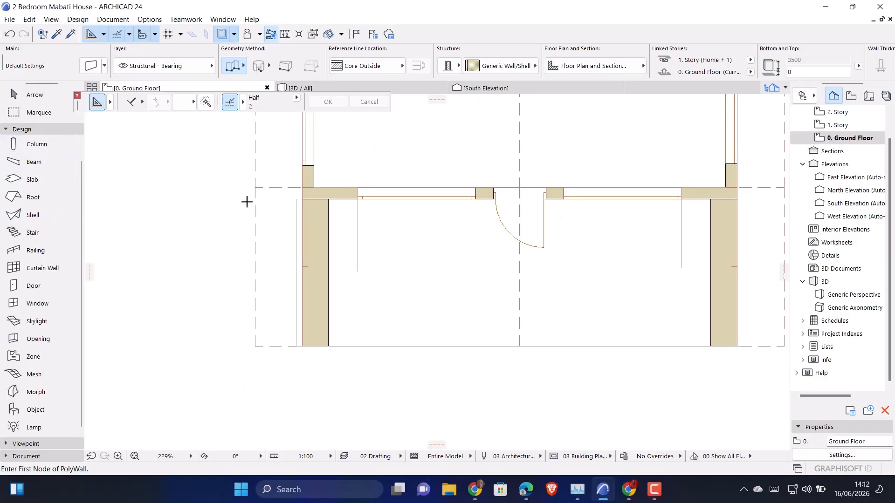
{"action": "scroll", "coordinate": [315, 313], "scroll_direction": "up", "scroll_amount": 4}
{"action": "scroll", "coordinate": [357, 298], "scroll_direction": "up", "scroll_amount": 2}
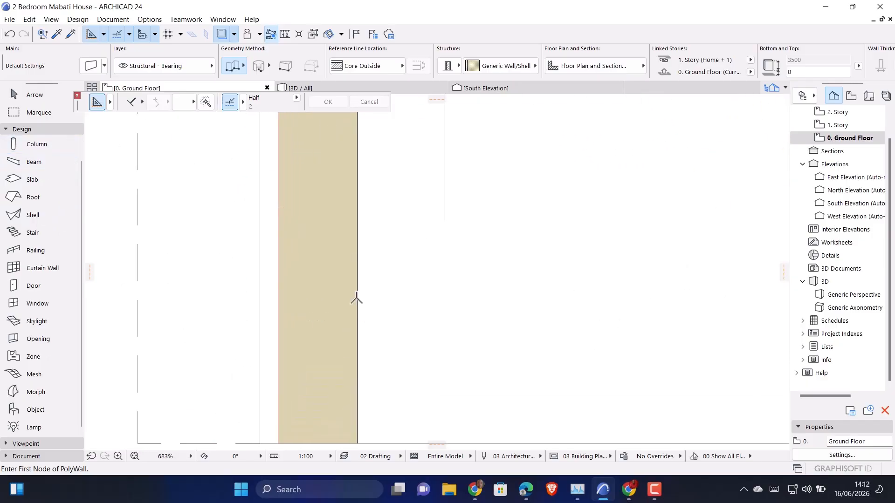
{"action": "left_click", "coordinate": [356, 297]}
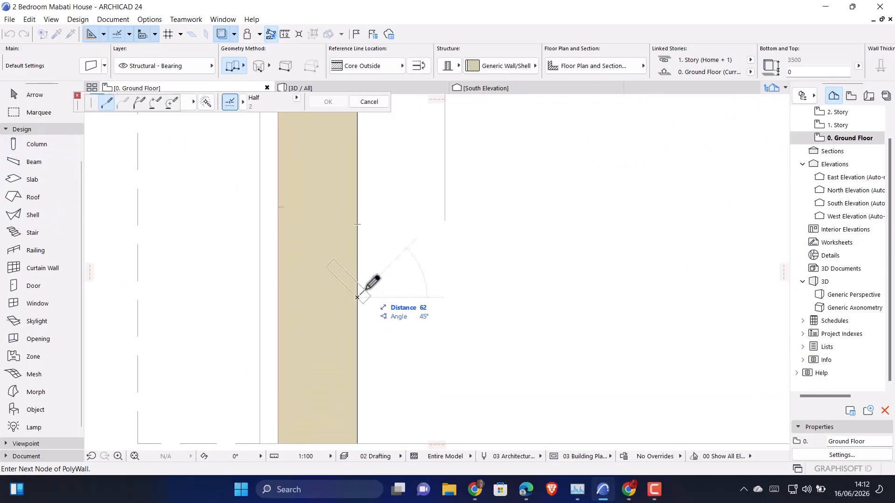
{"action": "left_click", "coordinate": [362, 69]}
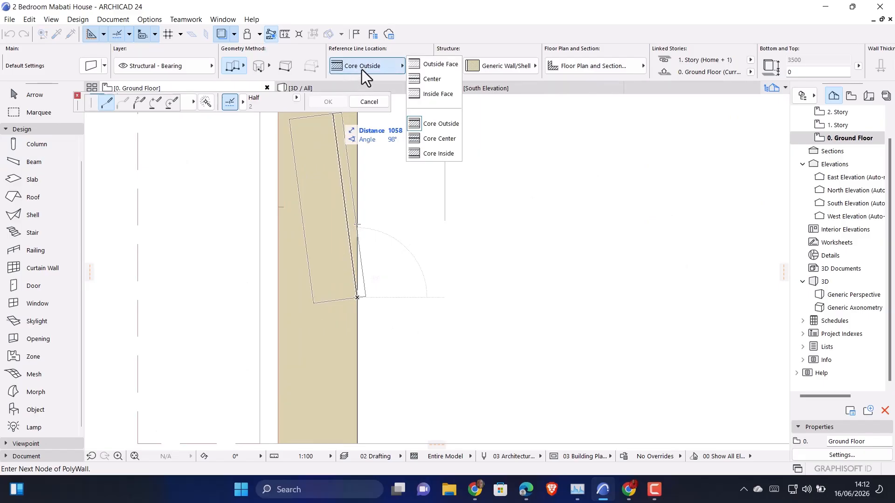
{"action": "left_click", "coordinate": [440, 83]}
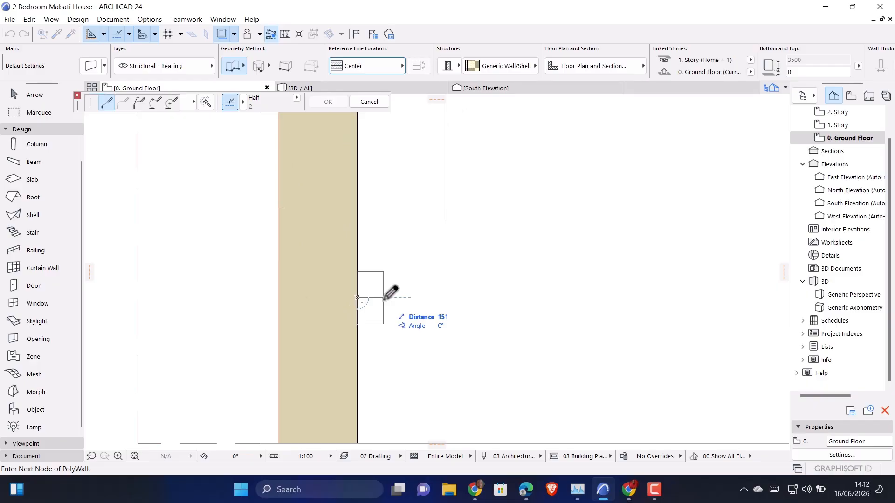
{"action": "scroll", "coordinate": [384, 298], "scroll_direction": "up", "scroll_amount": 3}
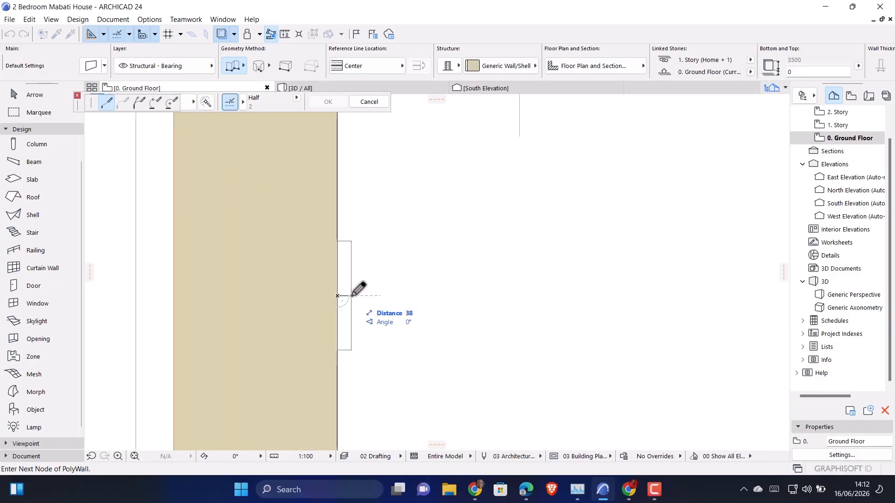
{"action": "scroll", "coordinate": [353, 296], "scroll_direction": "up", "scroll_amount": 3}
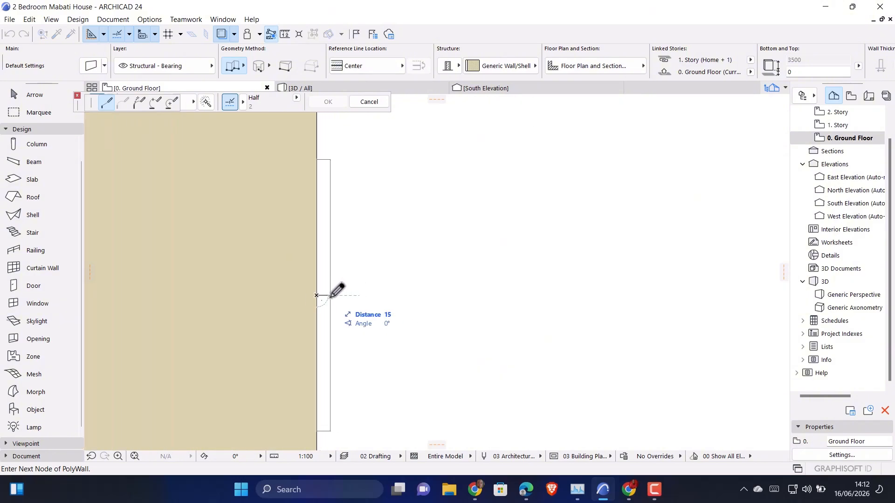
{"action": "double_click", "coordinate": [329, 296]}
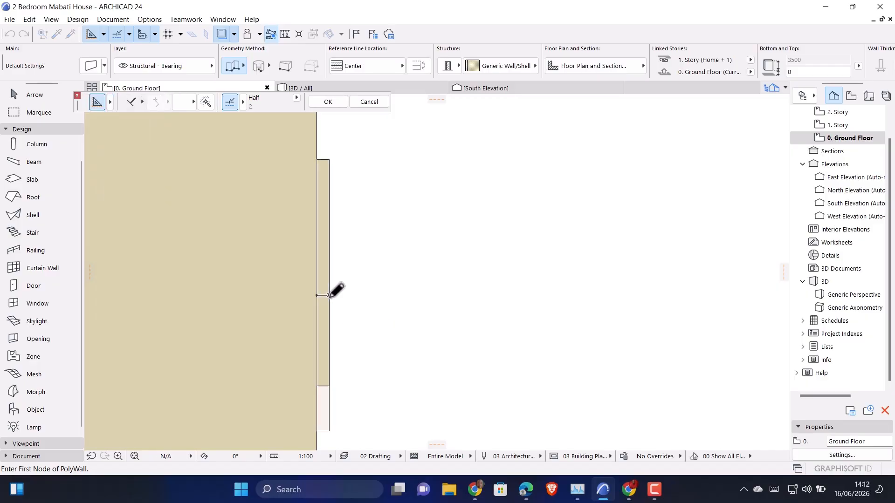
{"action": "key", "text": "Escape"}
Switch the small projecting wall to the basic GENERIC - STRUCTURAL structure and set its thickness to 45 mm.
{"action": "left_click", "coordinate": [324, 164]}
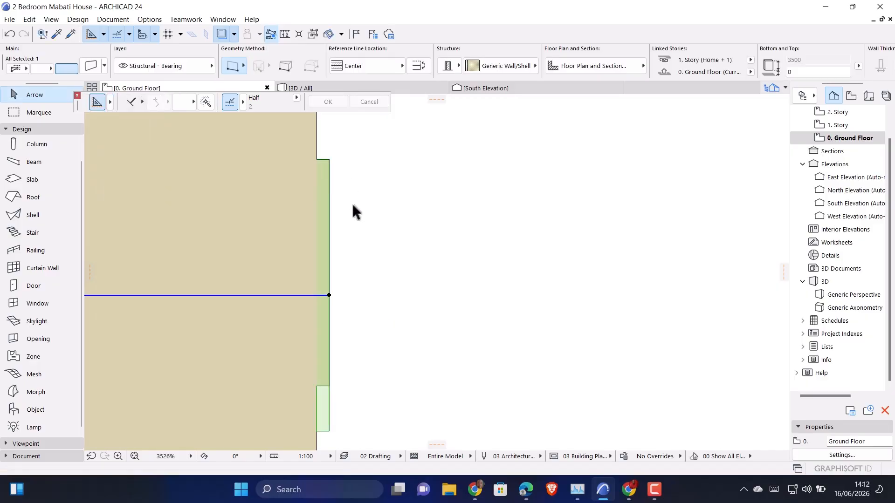
{"action": "key", "text": "ctrl+t"}
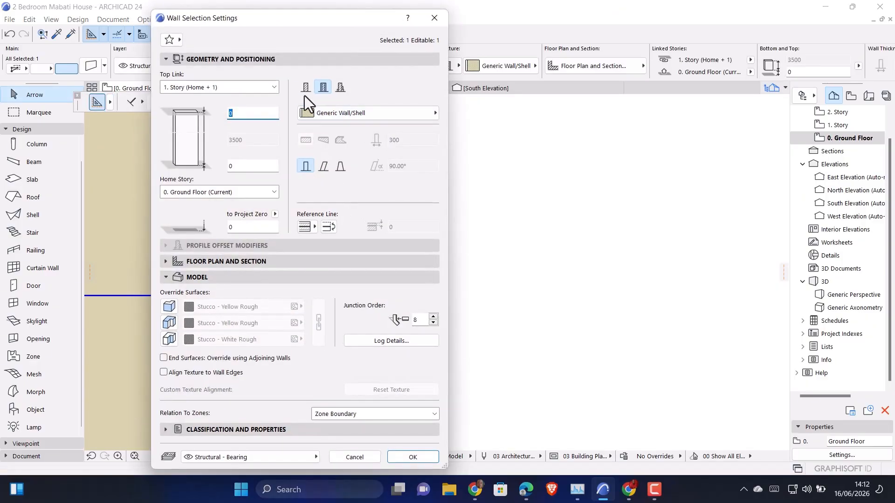
{"action": "left_click", "coordinate": [304, 90]}
{"action": "double_click", "coordinate": [411, 140]}
{"action": "type", "text": "45"}
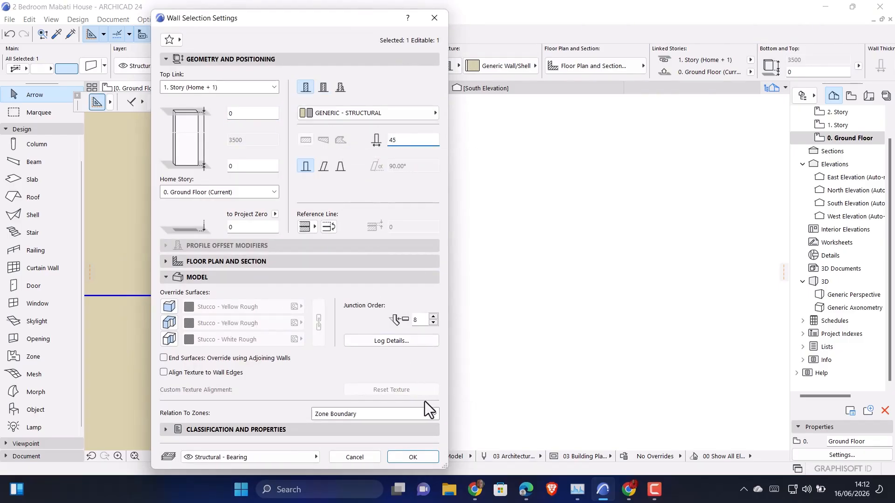
{"action": "left_click", "coordinate": [413, 457]}
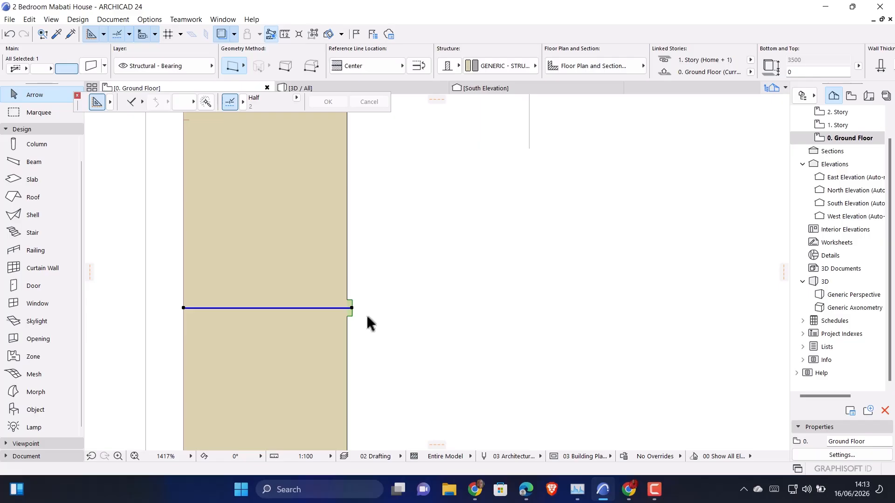
Examine the thin strip wall up close in plan and on the porch side wall in 3D.
{"action": "scroll", "coordinate": [369, 317], "scroll_direction": "up", "scroll_amount": 3}
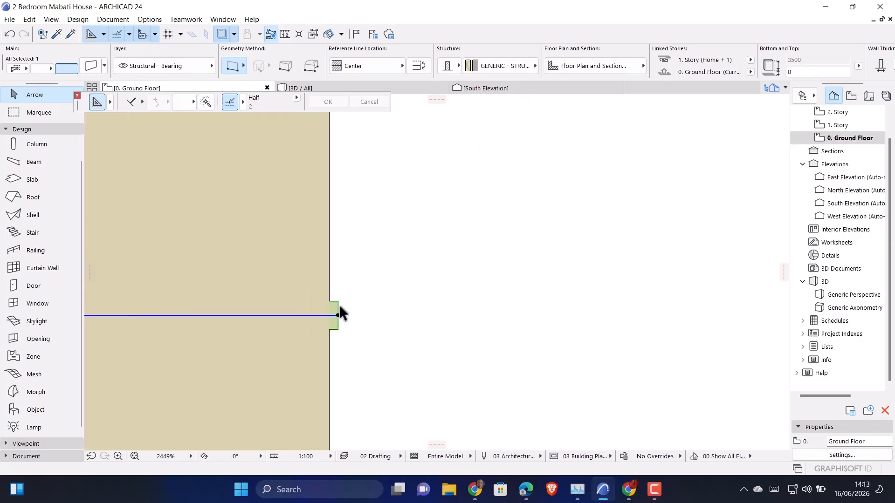
{"action": "scroll", "coordinate": [334, 312], "scroll_direction": "up", "scroll_amount": 4}
{"action": "scroll", "coordinate": [340, 292], "scroll_direction": "down", "scroll_amount": 4}
{"action": "middle_click_drag", "start_coordinate": [340, 293], "coordinate": [416, 298]}
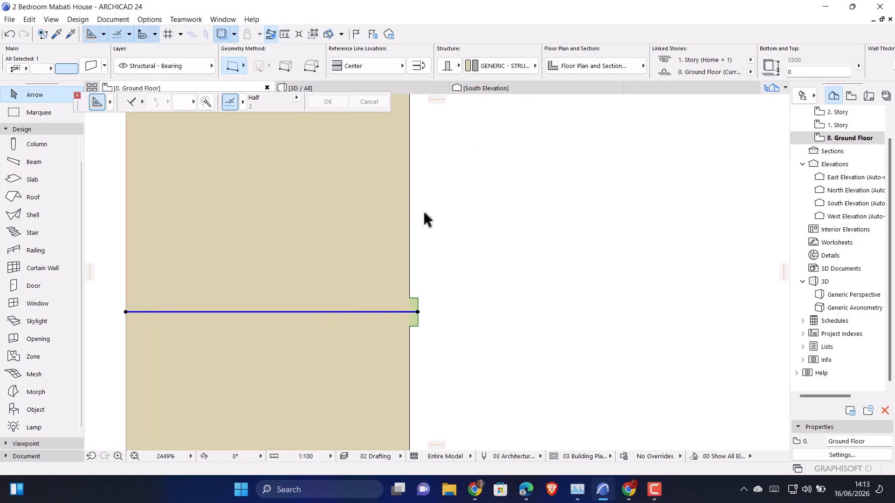
{"action": "left_click", "coordinate": [328, 90]}
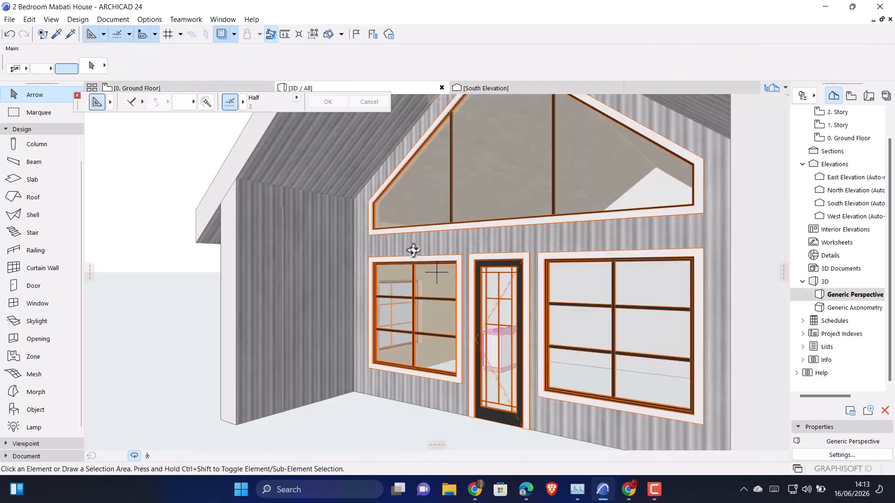
{"action": "middle_click_drag", "start_coordinate": [412, 251], "coordinate": [326, 228], "text": "shift"}
{"action": "scroll", "coordinate": [293, 244], "scroll_direction": "up", "scroll_amount": 5}
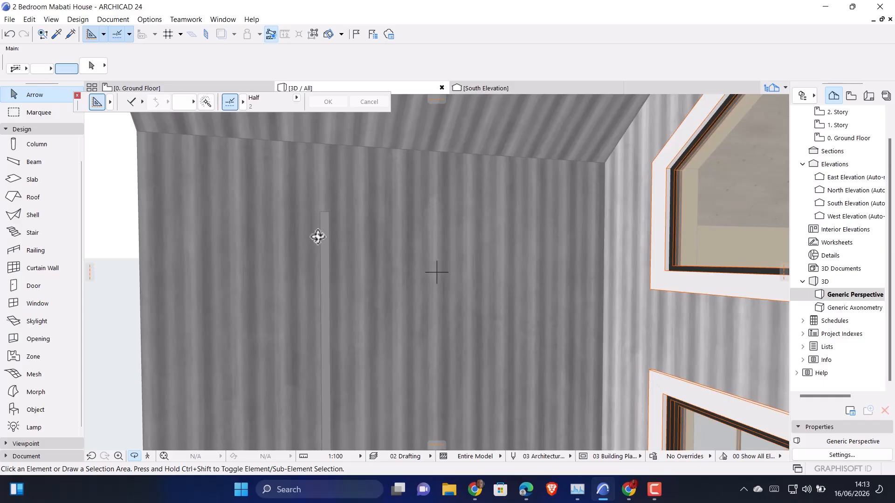
Override all three surfaces of the strip wall with Paint - Golden Ochre, linked together.
{"action": "left_click", "coordinate": [155, 88]}
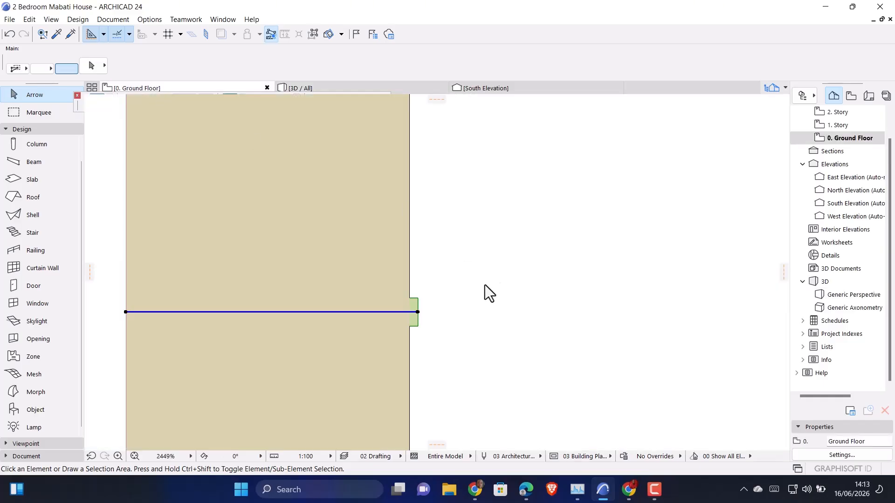
{"action": "left_click", "coordinate": [413, 311]}
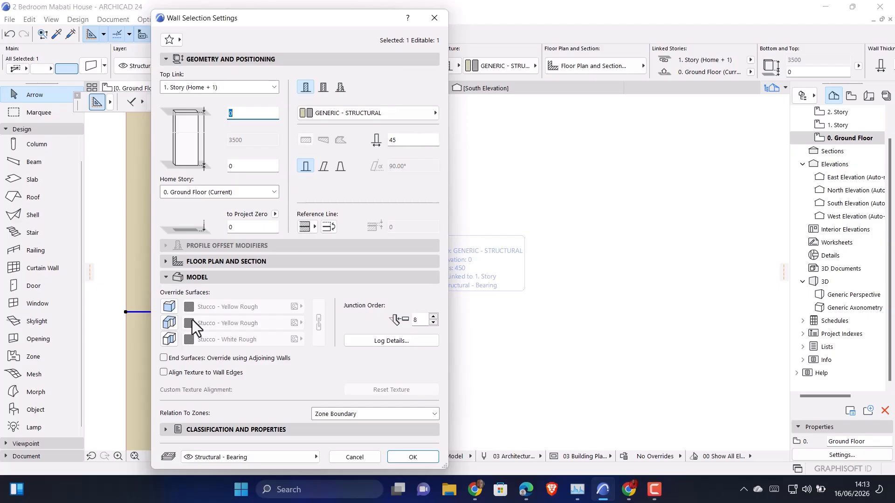
{"action": "left_click", "coordinate": [168, 307]}
{"action": "left_click", "coordinate": [166, 325]}
{"action": "left_click", "coordinate": [168, 339]}
{"action": "left_click", "coordinate": [206, 310]}
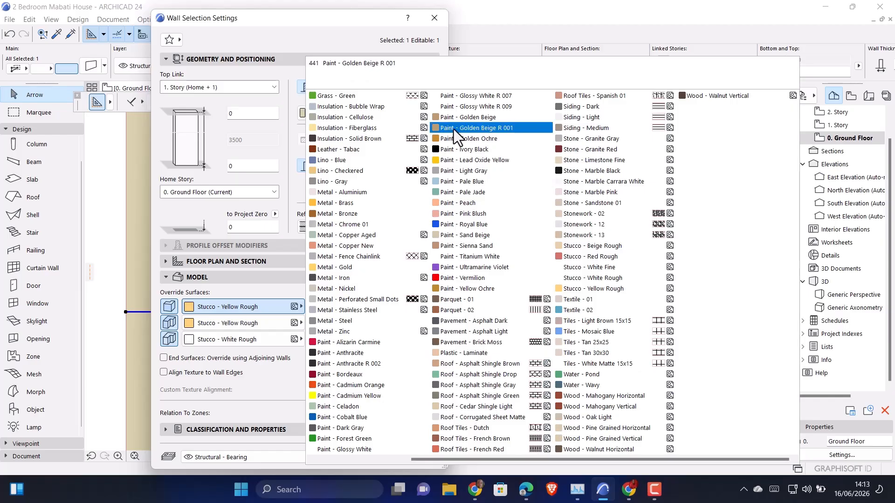
{"action": "left_click", "coordinate": [486, 142]}
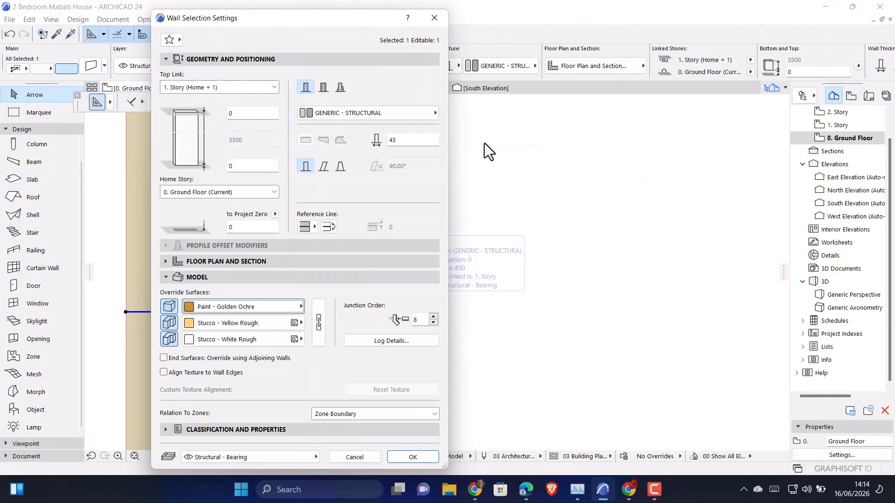
{"action": "left_click", "coordinate": [319, 323]}
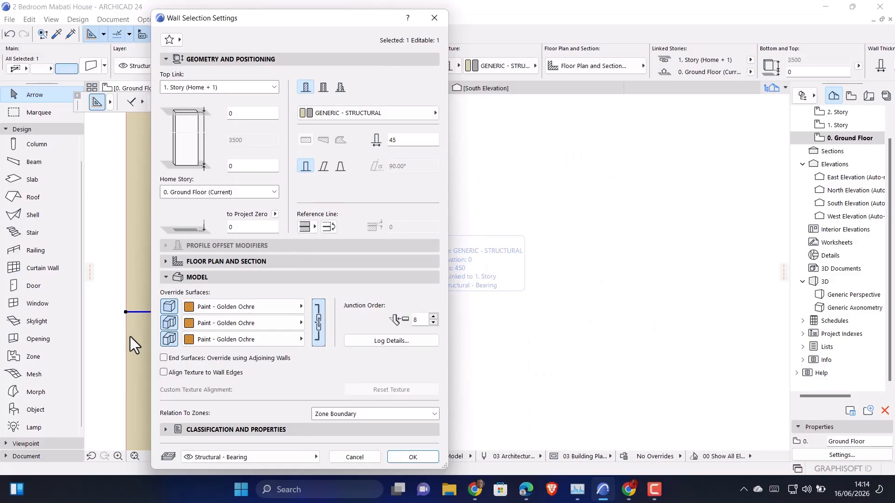
{"action": "left_click", "coordinate": [413, 457]}
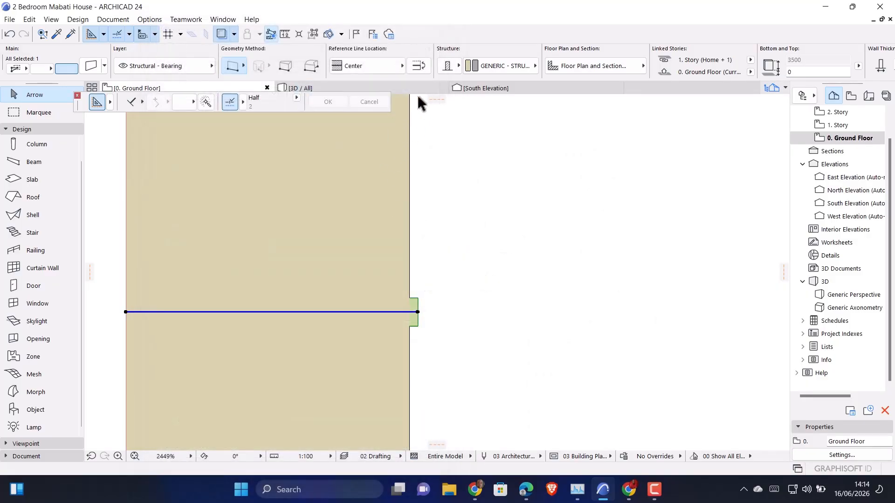
Inspect the upper end of the coloured strip in 3D and review its wall settings without changing them.
{"action": "left_click", "coordinate": [393, 86]}
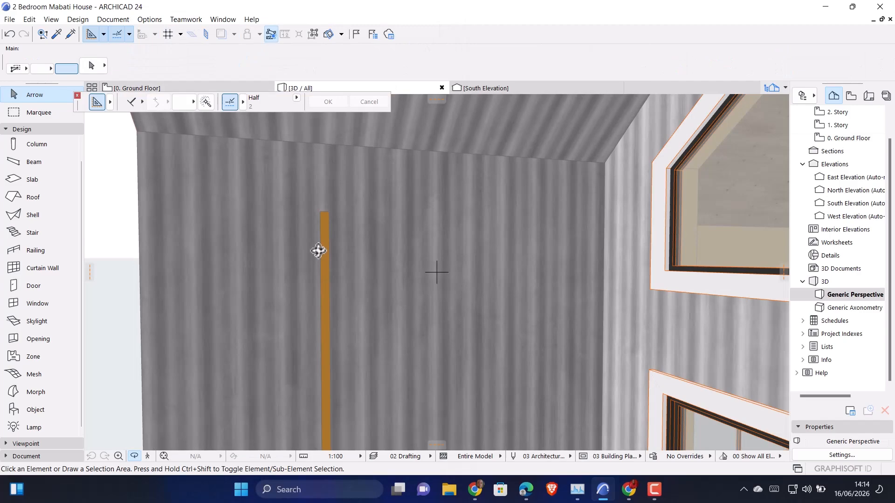
{"action": "middle_click_drag", "start_coordinate": [318, 251], "coordinate": [325, 217], "text": "shift"}
{"action": "left_click", "coordinate": [327, 207]}
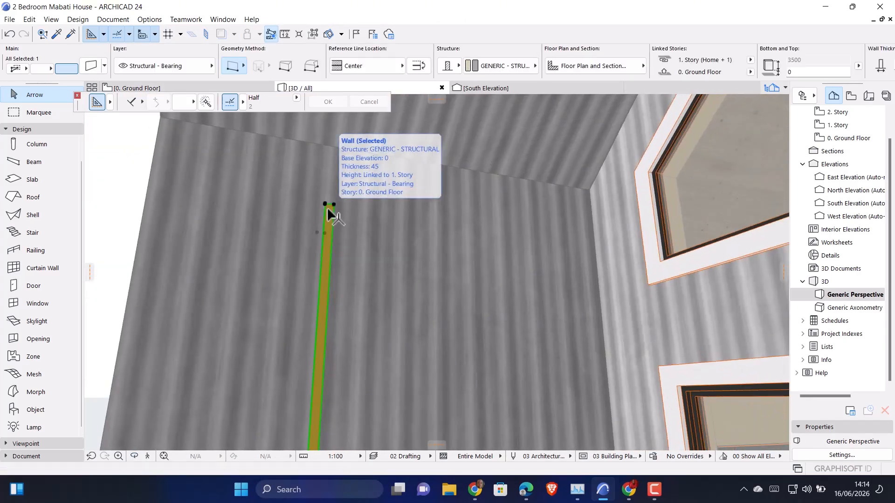
{"action": "double_click", "coordinate": [328, 212]}
{"action": "left_click", "coordinate": [433, 18]}
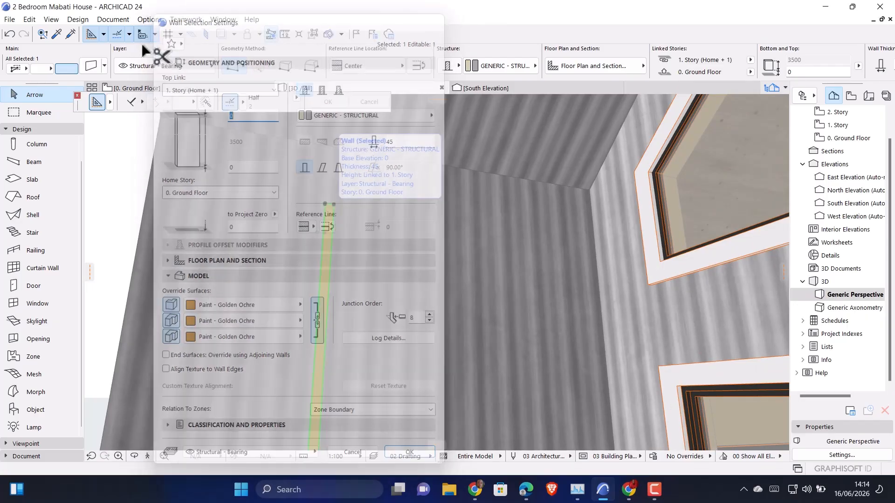
Try to shorten the strip wall in plan by moving its outer end inward within the porch wall, and return to 3D.
{"action": "left_click", "coordinate": [128, 88]}
{"action": "scroll", "coordinate": [412, 321], "scroll_direction": "down", "scroll_amount": 5}
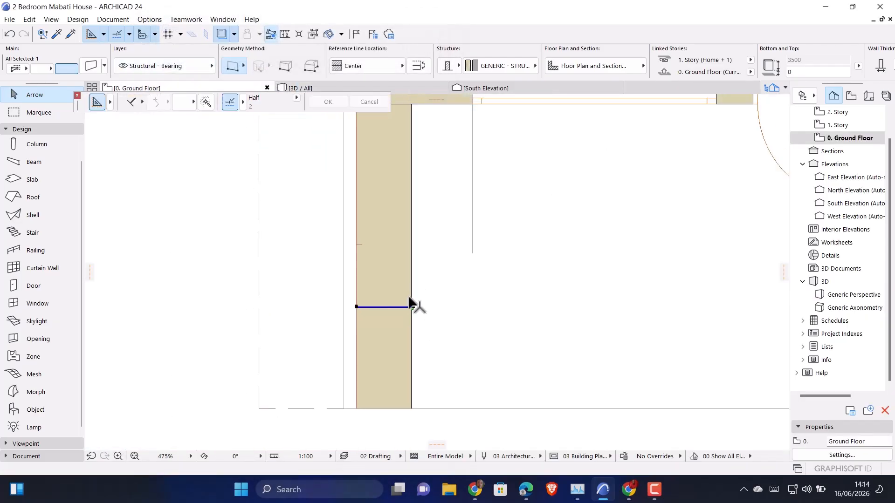
{"action": "scroll", "coordinate": [423, 286], "scroll_direction": "up", "scroll_amount": 4}
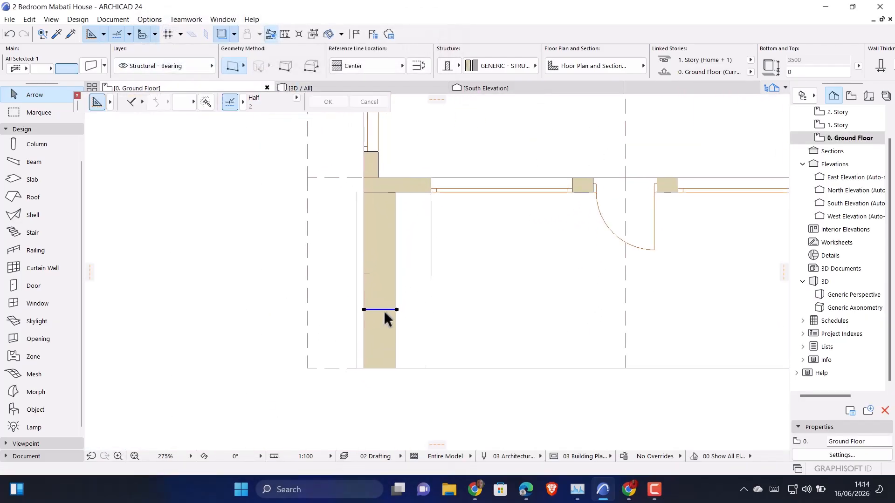
{"action": "scroll", "coordinate": [372, 315], "scroll_direction": "up", "scroll_amount": 4}
{"action": "left_click", "coordinate": [356, 302]}
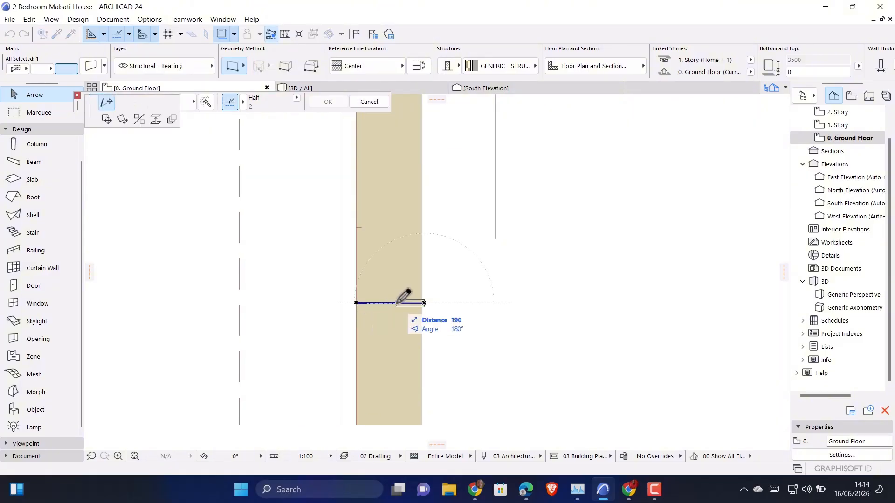
{"action": "left_click", "coordinate": [398, 303]}
{"action": "scroll", "coordinate": [382, 309], "scroll_direction": "up", "scroll_amount": 8}
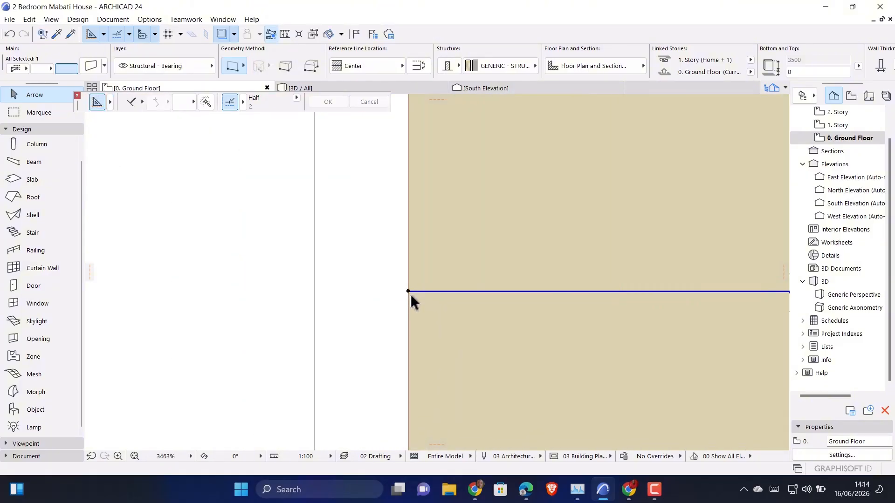
{"action": "left_click", "coordinate": [398, 92]}
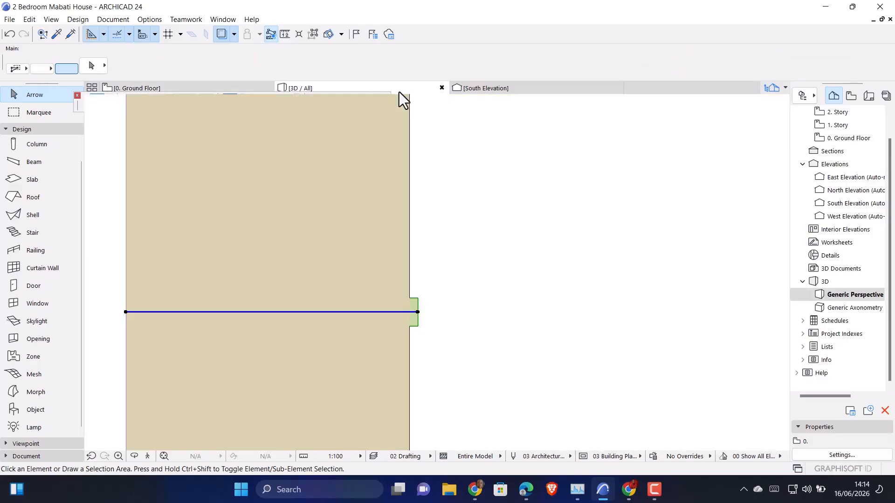
Return from 3D to the ground floor plan of the front porch.
{"action": "scroll", "coordinate": [418, 285], "scroll_direction": "down", "scroll_amount": 3}
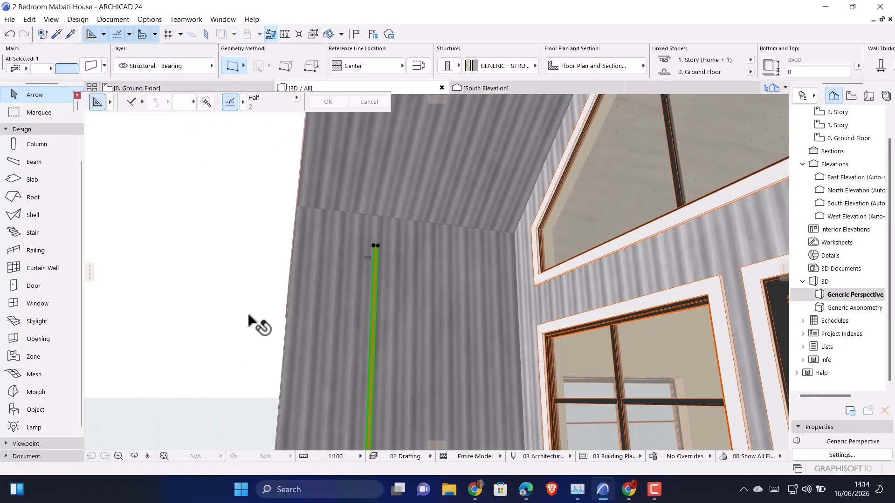
{"action": "middle_click_drag", "start_coordinate": [248, 315], "coordinate": [130, 194], "text": "shift"}
{"action": "left_click", "coordinate": [137, 88]}
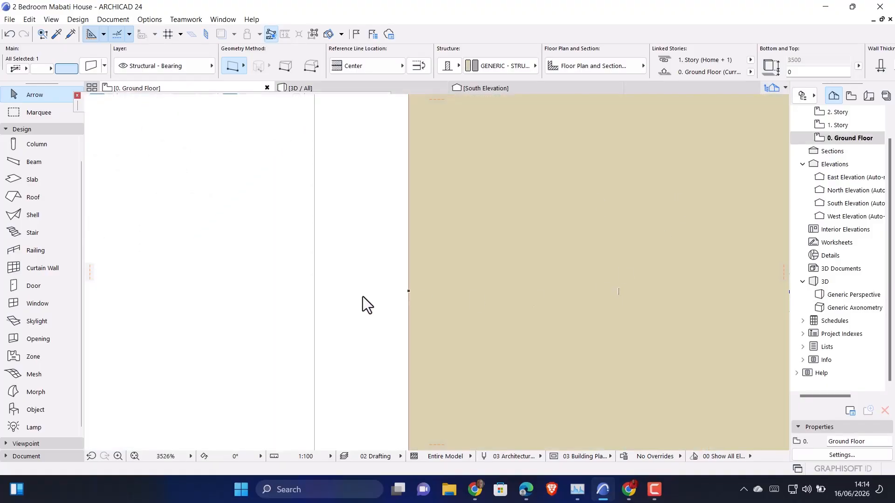
{"action": "scroll", "coordinate": [368, 292], "scroll_direction": "down", "scroll_amount": 10}
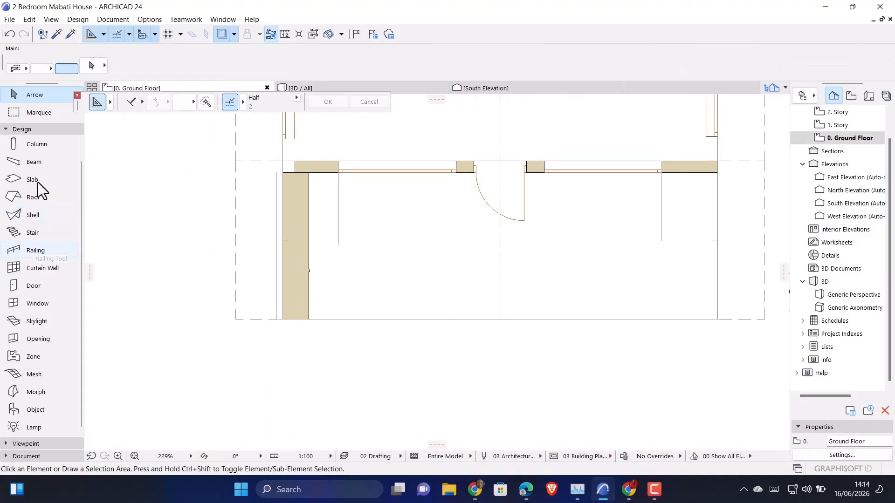
{"action": "left_click", "coordinate": [15, 129]}
{"action": "left_click", "coordinate": [24, 153]}
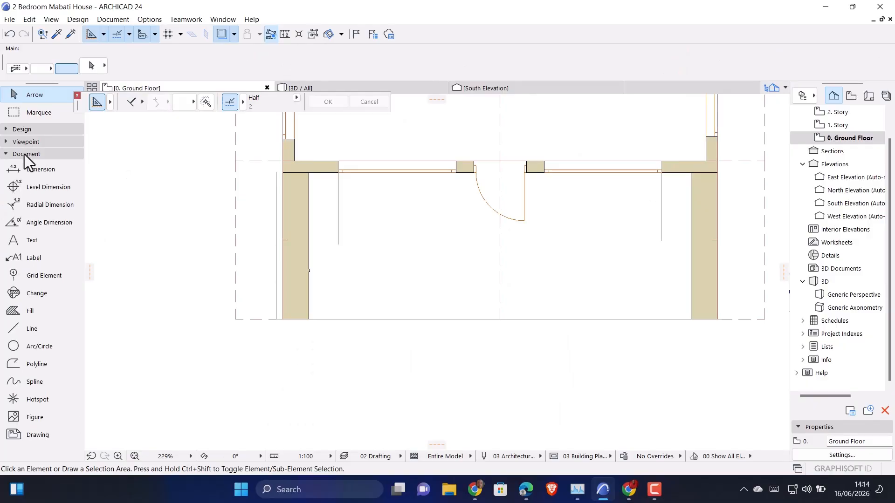
{"action": "left_click", "coordinate": [18, 328]}
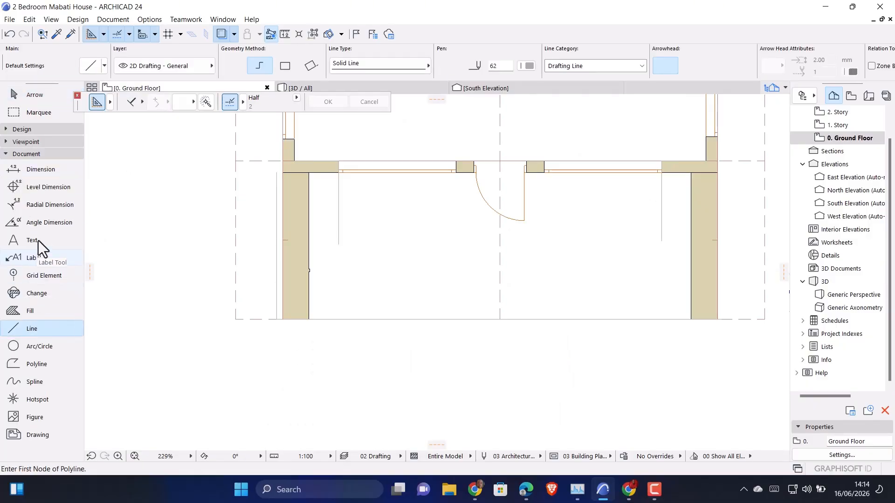
{"action": "left_click", "coordinate": [26, 155]}
{"action": "left_click", "coordinate": [23, 131]}
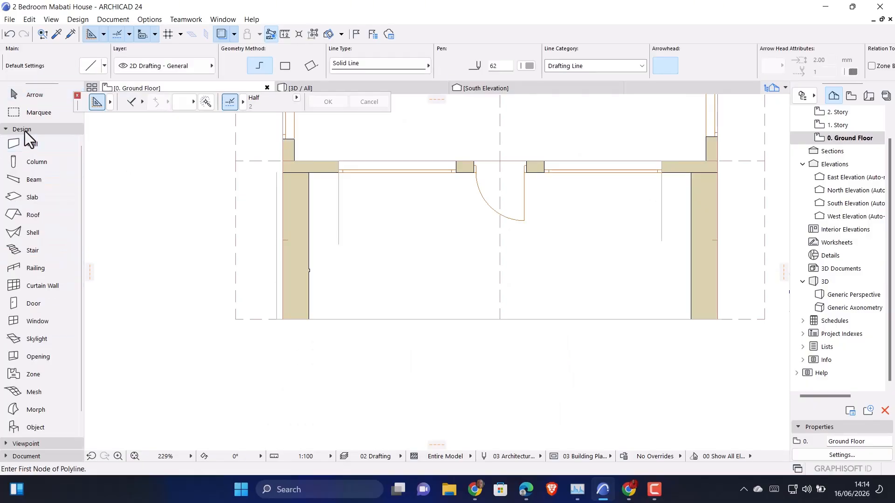
{"action": "left_click", "coordinate": [24, 130]}
Draw a section line inside the porch, parallel to the side wall with the strip and looking toward that wall.
{"action": "left_click", "coordinate": [26, 142]}
{"action": "left_click", "coordinate": [33, 158]}
{"action": "scroll", "coordinate": [338, 277], "scroll_direction": "up", "scroll_amount": 3}
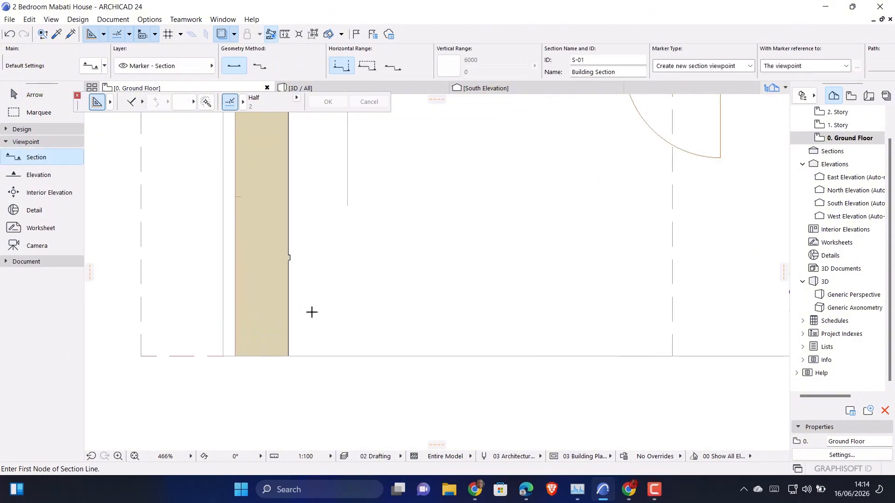
{"action": "scroll", "coordinate": [312, 312], "scroll_direction": "up", "scroll_amount": 1}
{"action": "left_click", "coordinate": [322, 345]}
{"action": "left_click", "coordinate": [321, 168]}
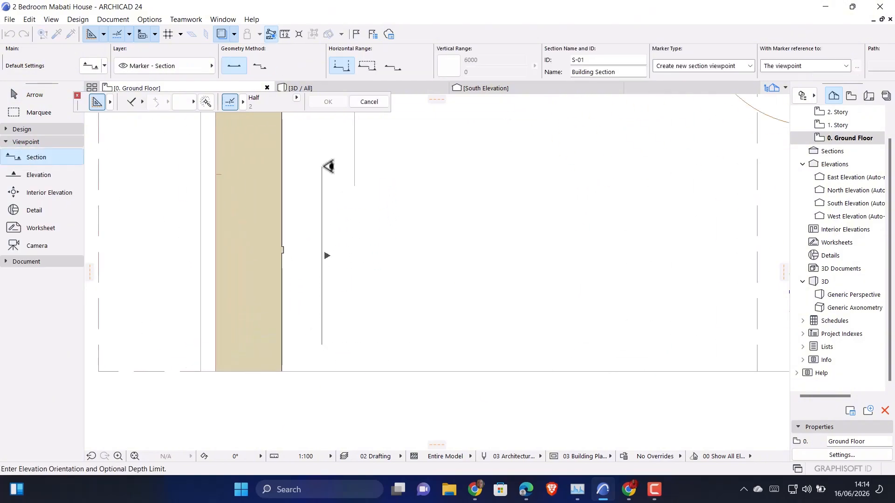
{"action": "left_click", "coordinate": [311, 157]}
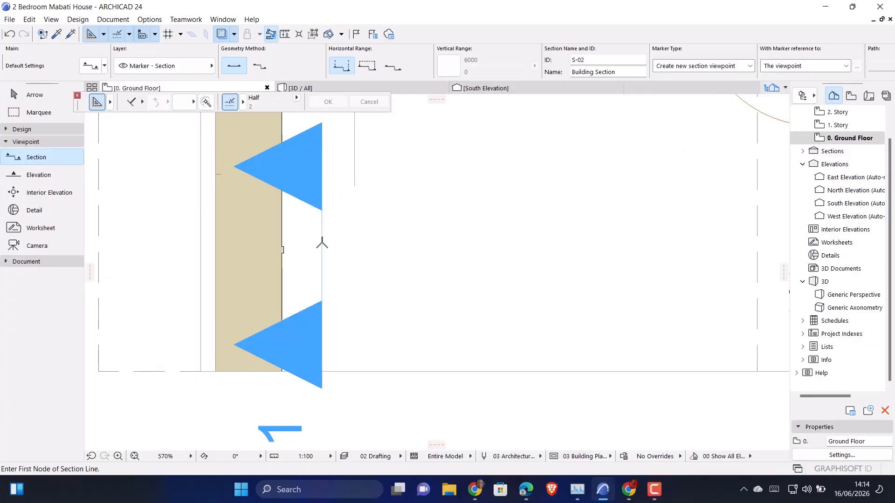
Open the new porch section in a new tab.
{"action": "left_click", "coordinate": [322, 241], "text": "shift"}
{"action": "right_click", "coordinate": [321, 241]}
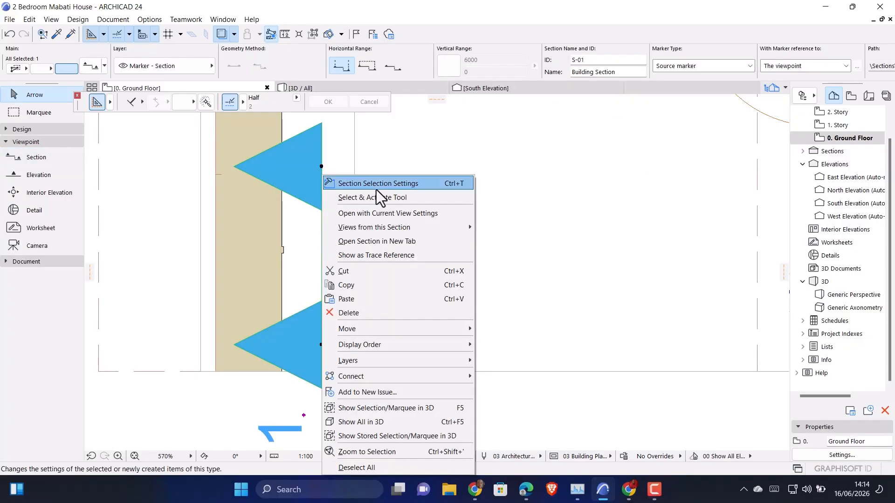
{"action": "left_click", "coordinate": [376, 240]}
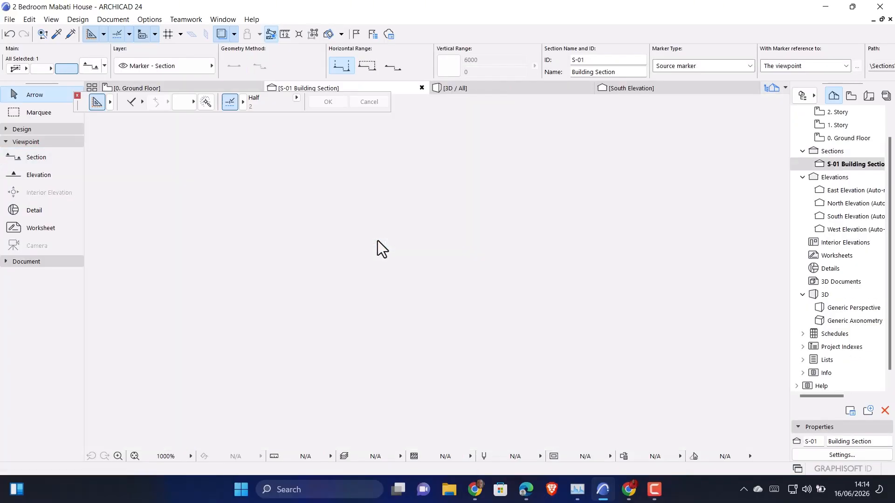
{"action": "scroll", "coordinate": [377, 240], "scroll_direction": "down", "scroll_amount": 3}
{"action": "scroll", "coordinate": [443, 275], "scroll_direction": "up", "scroll_amount": 4}
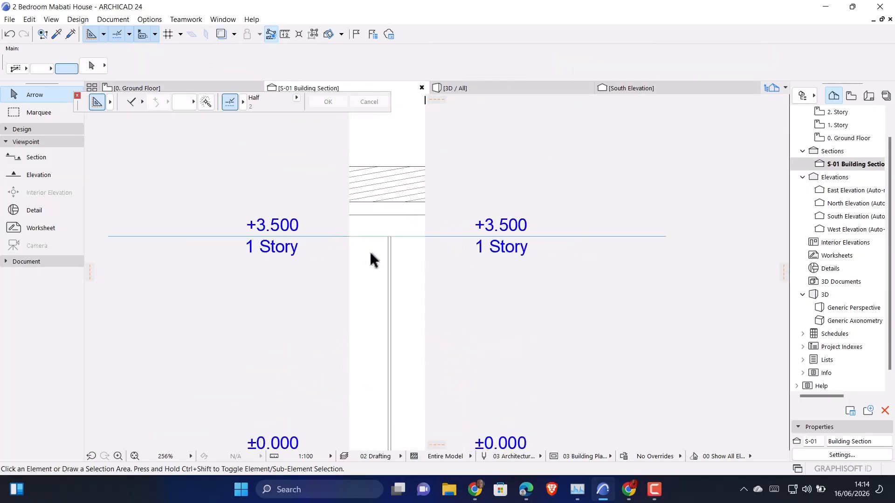
Stretch the top of the strip wall in the section up to the lower ceiling line, giving a height of 3845 mm.
{"action": "scroll", "coordinate": [370, 254], "scroll_direction": "up", "scroll_amount": 2}
{"action": "left_click", "coordinate": [407, 241]}
{"action": "scroll", "coordinate": [407, 239], "scroll_direction": "up", "scroll_amount": 1}
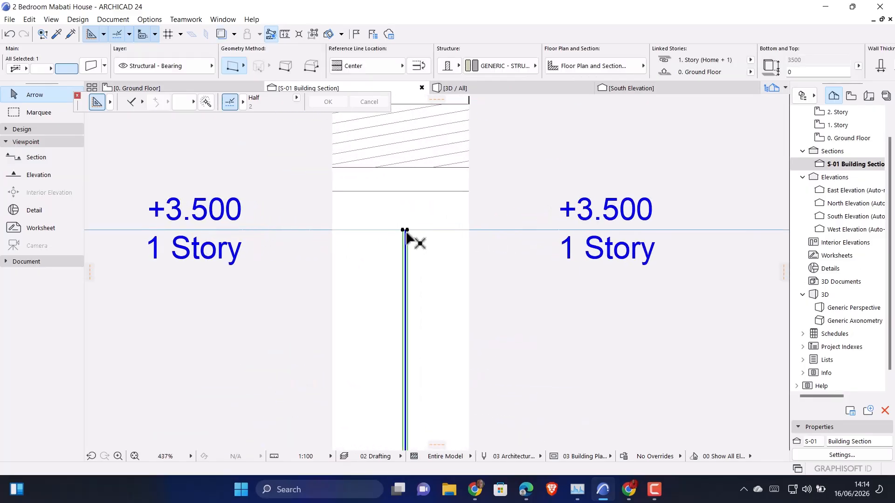
{"action": "mouse_move", "coordinate": [162, 89]}
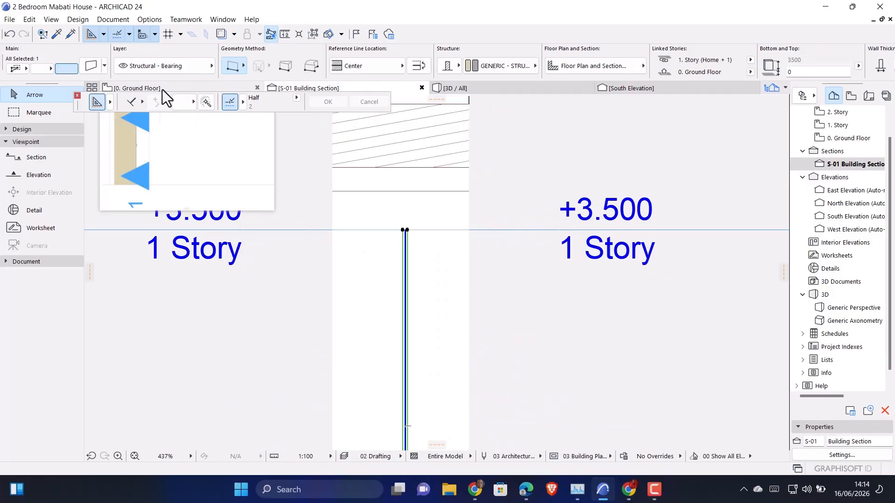
{"action": "left_click", "coordinate": [405, 229]}
{"action": "left_click", "coordinate": [107, 103]}
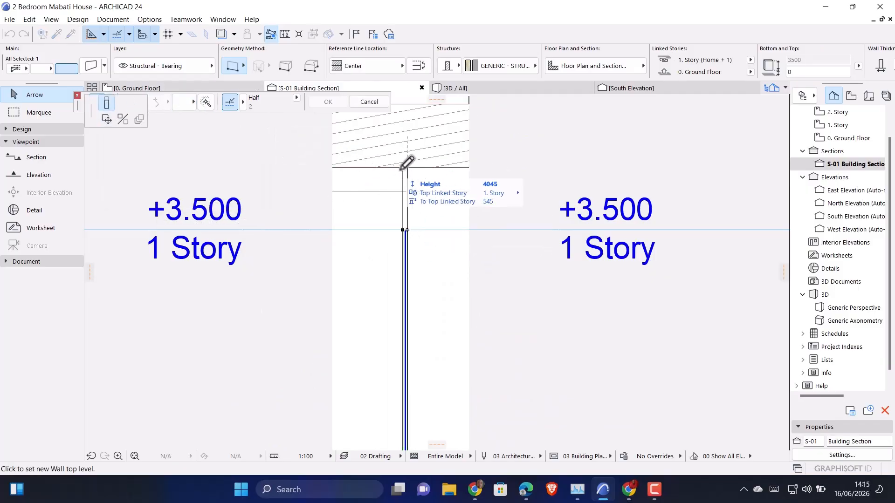
{"action": "left_click", "coordinate": [405, 190]}
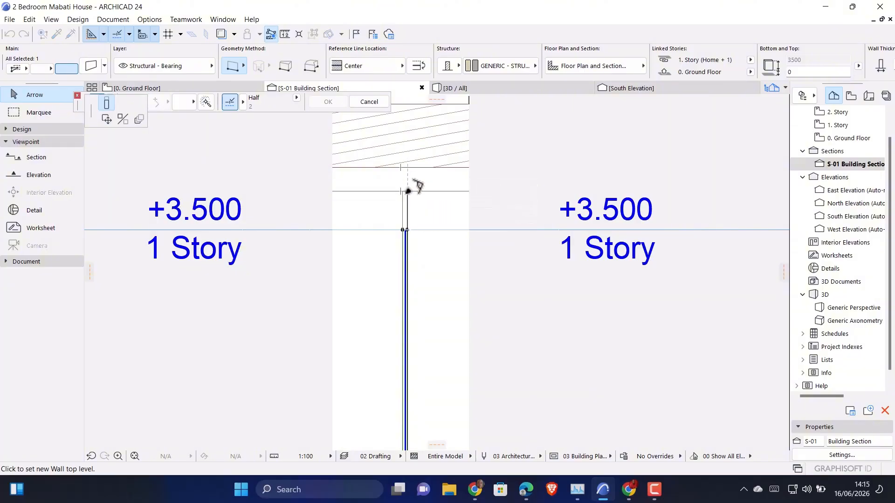
Check the raised strip's top against the porch ceiling in 3D and its projection from the side wall in plan.
{"action": "left_click", "coordinate": [449, 93]}
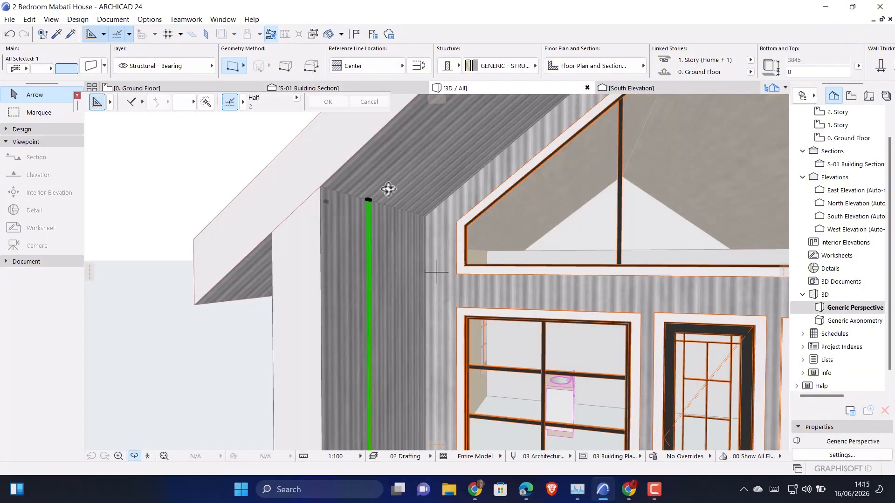
{"action": "middle_click_drag", "start_coordinate": [389, 190], "coordinate": [367, 202]}
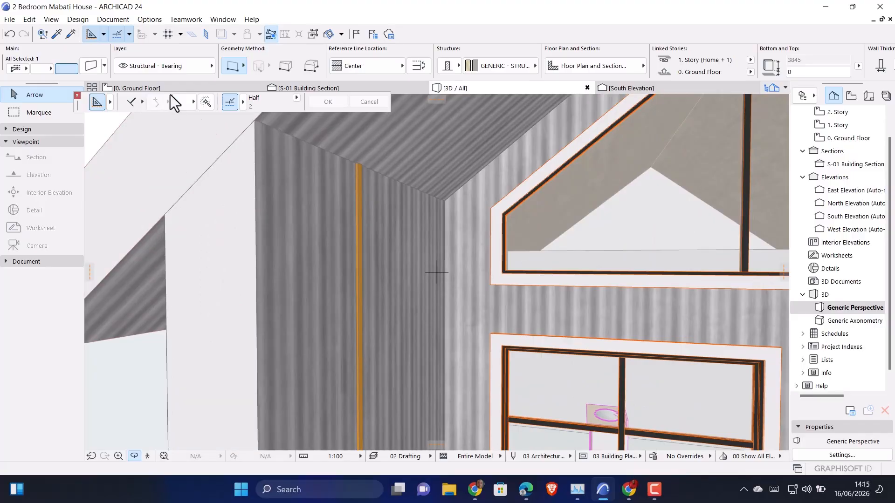
{"action": "left_click", "coordinate": [170, 90]}
{"action": "left_click", "coordinate": [281, 267]}
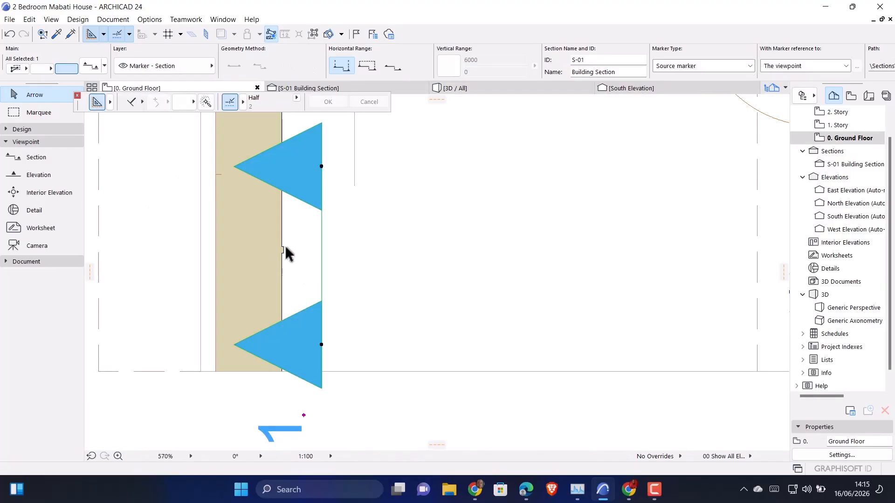
{"action": "scroll", "coordinate": [277, 251], "scroll_direction": "up", "scroll_amount": 5}
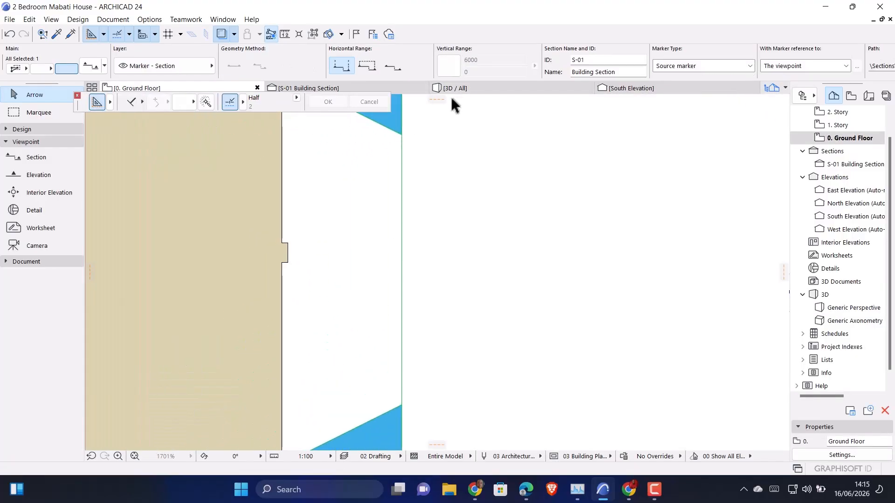
{"action": "left_click", "coordinate": [461, 88]}
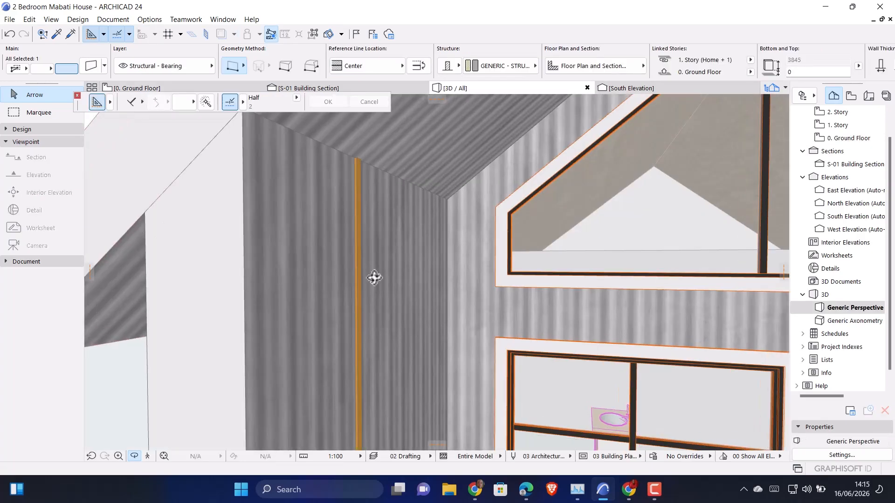
{"action": "mouse_move", "coordinate": [374, 278]}
{"action": "left_mouse_down"}
{"action": "mouse_move", "coordinate": [136, 302]}
{"action": "mouse_move", "coordinate": [395, 286]}
{"action": "mouse_move", "coordinate": [384, 274]}
{"action": "left_mouse_up"}
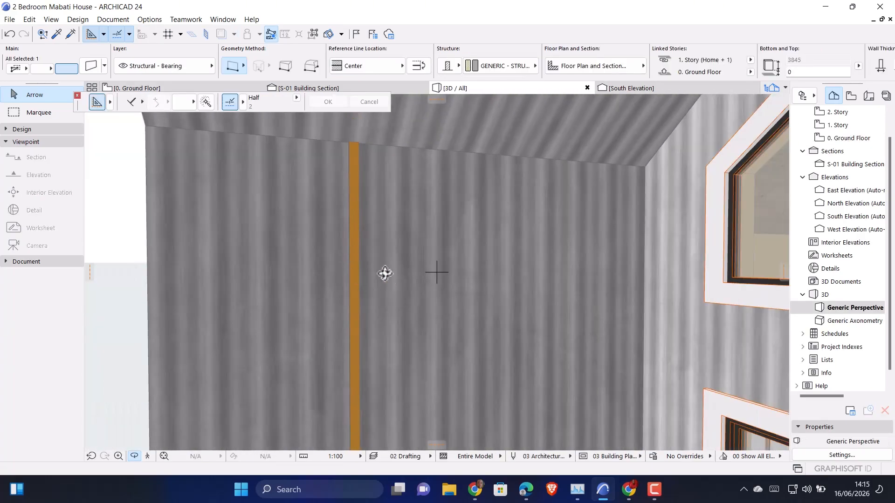
{"action": "key", "text": "Escape"}
Move the strip wall in 3D from its upper corner back into the porch side wall, flush with the inner face.
{"action": "left_click", "coordinate": [353, 147]}
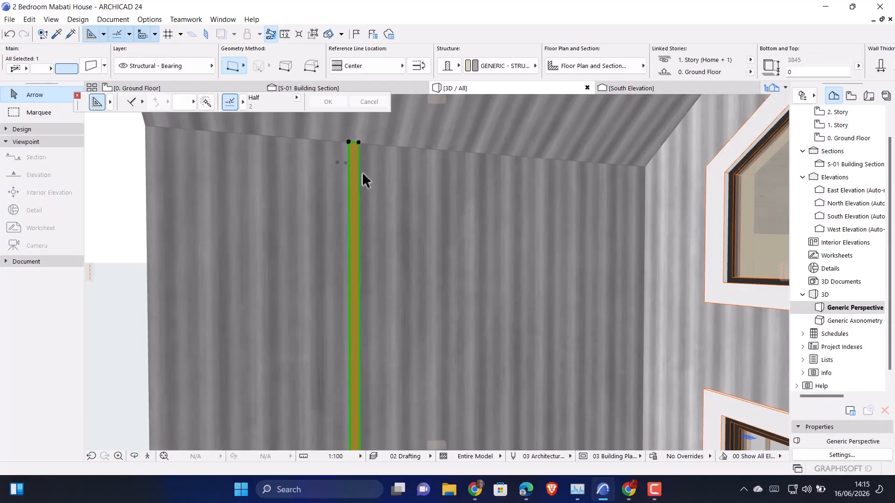
{"action": "key", "text": "ctrl+d"}
{"action": "left_click", "coordinate": [359, 142]}
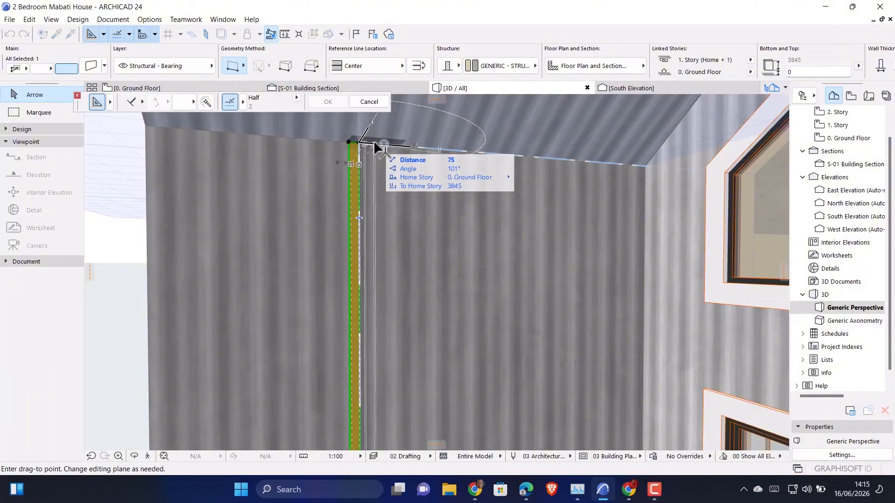
{"action": "left_click", "coordinate": [371, 141]}
{"action": "scroll", "coordinate": [365, 185], "scroll_direction": "up", "scroll_amount": 2}
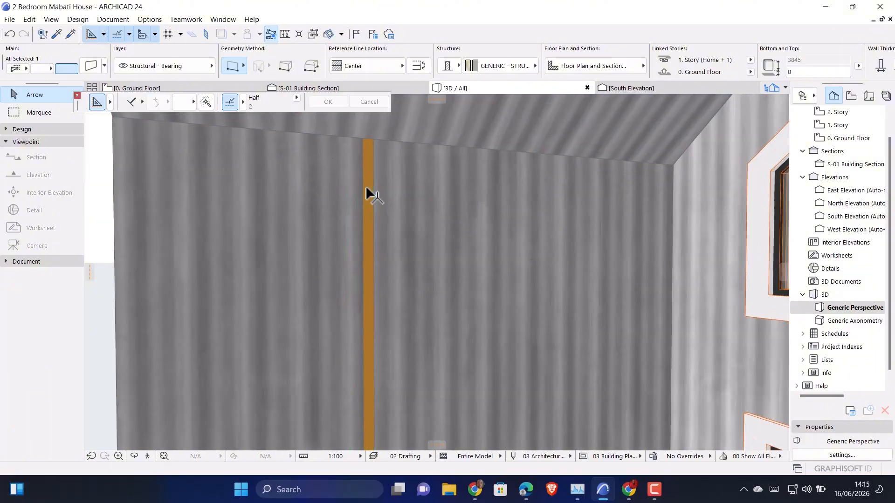
{"action": "middle_click_drag", "start_coordinate": [365, 185], "coordinate": [345, 280], "text": "shift"}
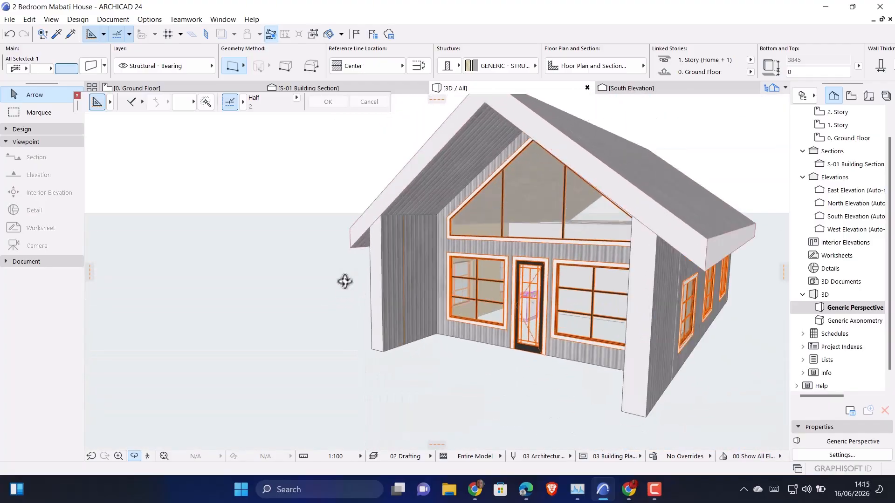
Move the strip wall in plan about 3 mm out from the side wall's inner face toward the porch, and return to 3D.
{"action": "left_click", "coordinate": [138, 87]}
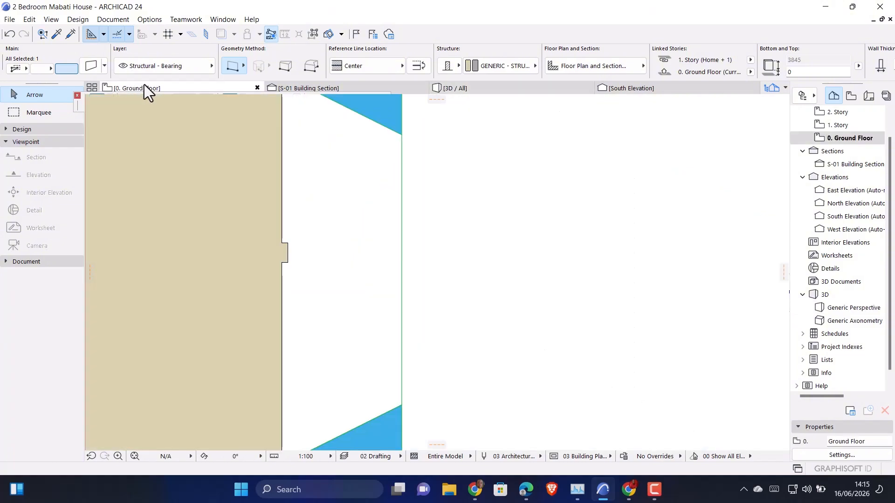
{"action": "left_click", "coordinate": [397, 267]}
{"action": "scroll", "coordinate": [447, 275], "scroll_direction": "down", "scroll_amount": 3}
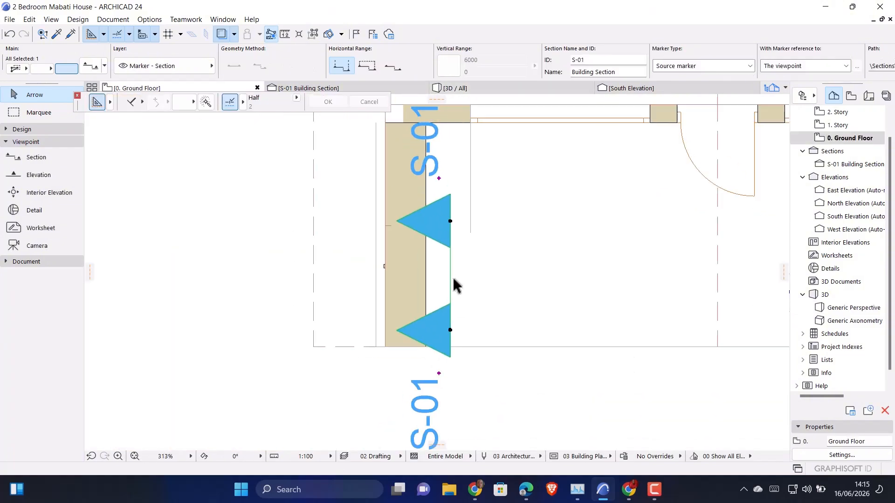
{"action": "scroll", "coordinate": [430, 277], "scroll_direction": "up", "scroll_amount": 1}
{"action": "scroll", "coordinate": [351, 271], "scroll_direction": "up", "scroll_amount": 3}
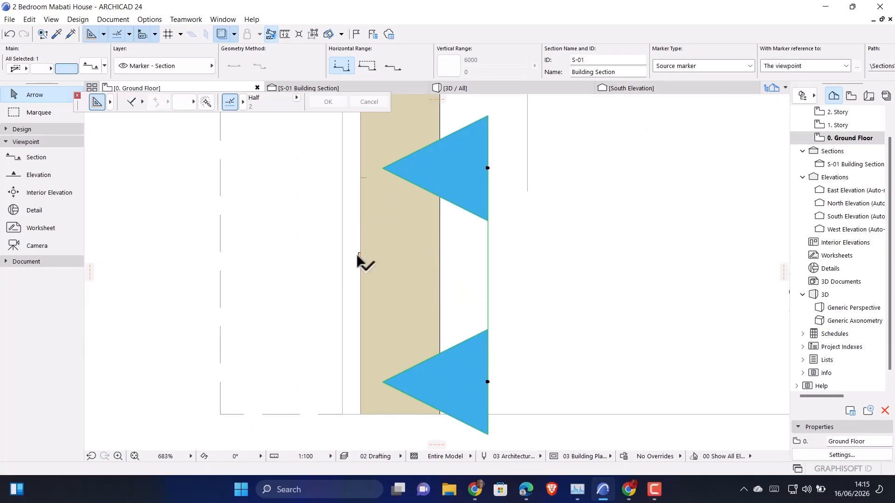
{"action": "left_click", "coordinate": [361, 265]}
{"action": "scroll", "coordinate": [359, 264], "scroll_direction": "up", "scroll_amount": 2}
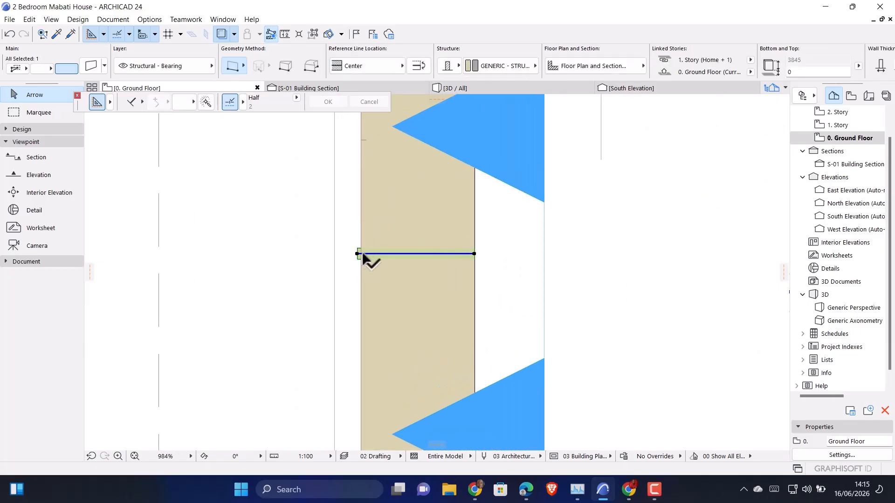
{"action": "key", "text": "ctrl+d"}
{"action": "scroll", "coordinate": [475, 247], "scroll_direction": "up", "scroll_amount": 3}
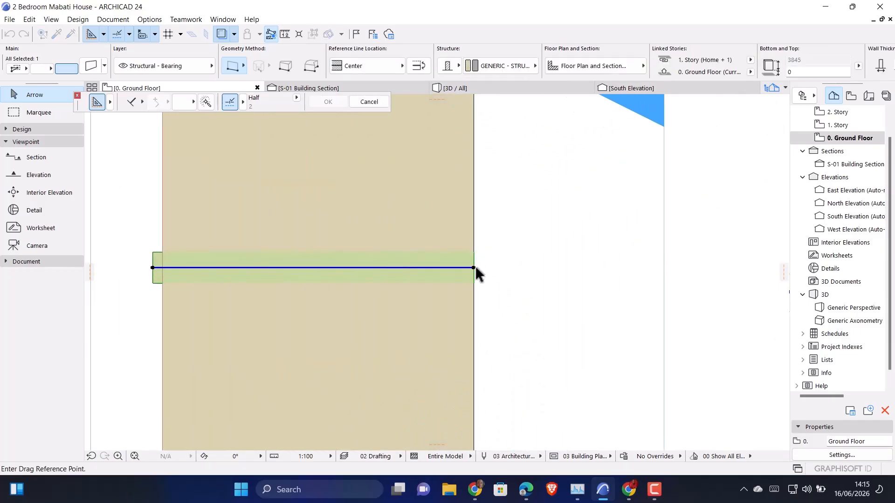
{"action": "scroll", "coordinate": [473, 268], "scroll_direction": "up", "scroll_amount": 1}
{"action": "left_click", "coordinate": [473, 268]}
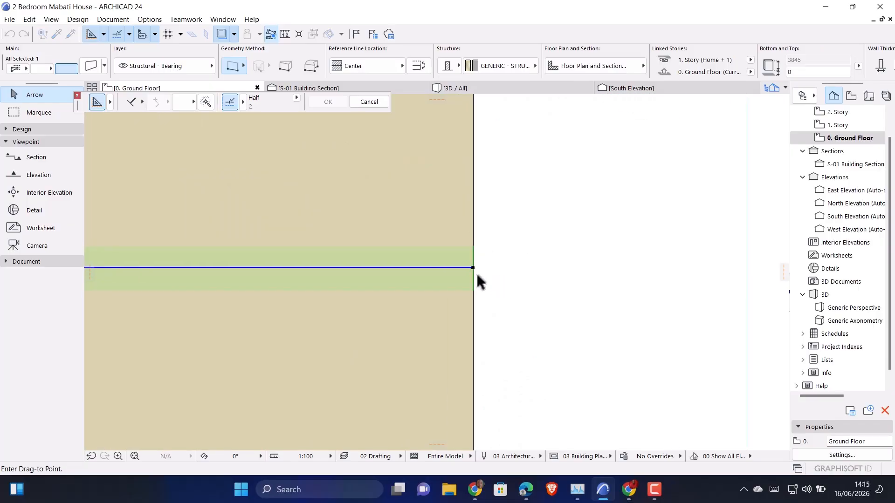
{"action": "scroll", "coordinate": [475, 263], "scroll_direction": "up", "scroll_amount": 2}
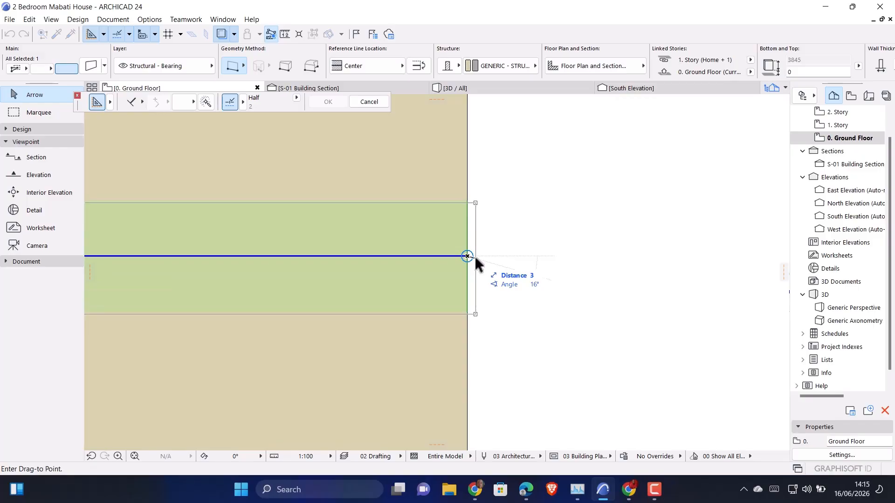
{"action": "left_click", "coordinate": [478, 258]}
{"action": "scroll", "coordinate": [480, 261], "scroll_direction": "down", "scroll_amount": 3}
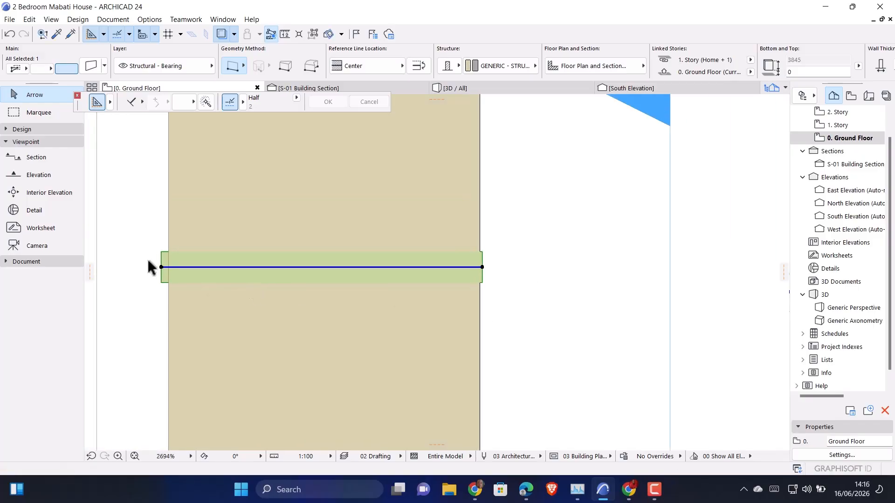
{"action": "left_click", "coordinate": [159, 264]}
{"action": "left_click", "coordinate": [473, 89]}
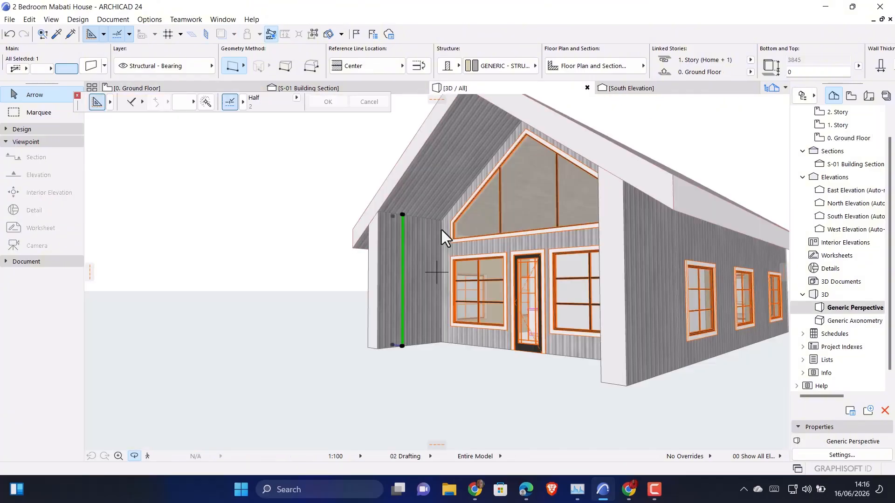
Examine the thin strip wall on the porch side wall in 3D, up close at the ceiling line and from the front.
{"action": "scroll", "coordinate": [441, 230], "scroll_direction": "down", "scroll_amount": 2}
{"action": "middle_click_drag", "start_coordinate": [379, 298], "coordinate": [696, 268], "text": "shift"}
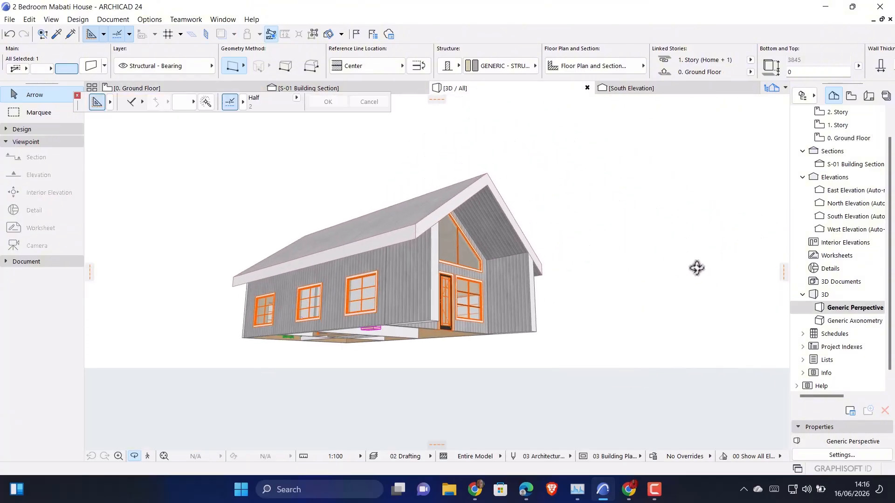
{"action": "scroll", "coordinate": [345, 266], "scroll_direction": "up", "scroll_amount": 3}
{"action": "scroll", "coordinate": [453, 232], "scroll_direction": "up", "scroll_amount": 3}
{"action": "scroll", "coordinate": [431, 320], "scroll_direction": "up", "scroll_amount": 3}
{"action": "scroll", "coordinate": [404, 298], "scroll_direction": "up", "scroll_amount": 3}
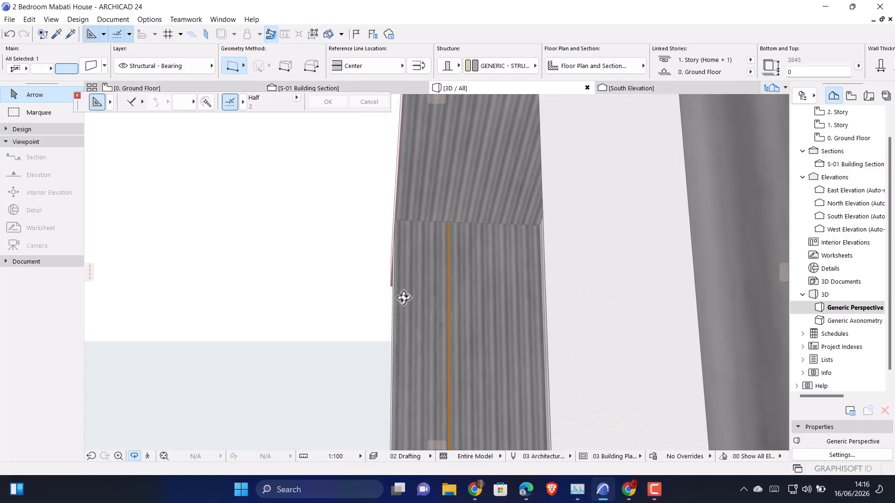
{"action": "scroll", "coordinate": [451, 236], "scroll_direction": "up", "scroll_amount": 3}
{"action": "scroll", "coordinate": [444, 242], "scroll_direction": "up", "scroll_amount": 3}
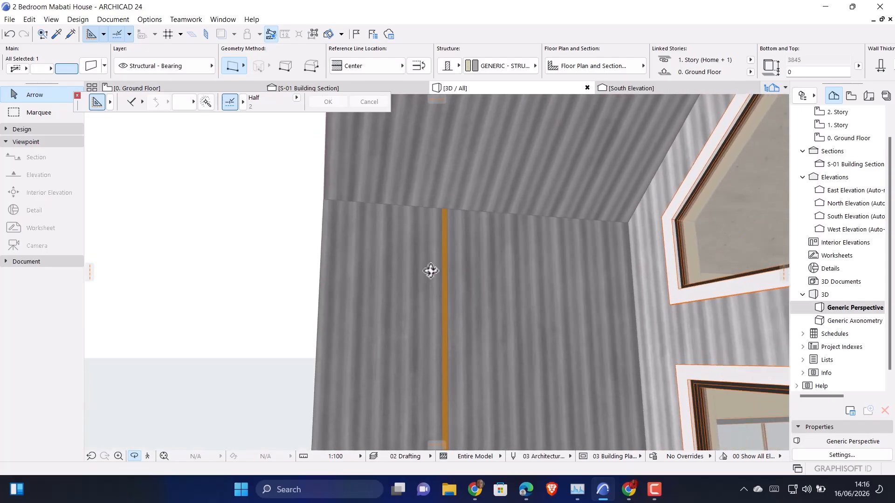
{"action": "scroll", "coordinate": [396, 306], "scroll_direction": "down", "scroll_amount": 2}
{"action": "scroll", "coordinate": [438, 192], "scroll_direction": "down", "scroll_amount": 2}
{"action": "scroll", "coordinate": [462, 222], "scroll_direction": "down", "scroll_amount": 2}
{"action": "scroll", "coordinate": [435, 235], "scroll_direction": "down", "scroll_amount": 1}
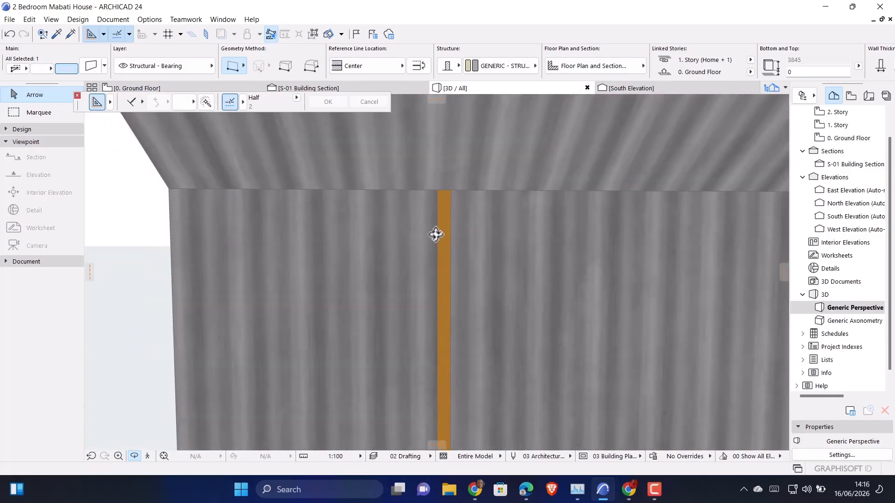
{"action": "scroll", "coordinate": [567, 222], "scroll_direction": "down", "scroll_amount": 2}
{"action": "scroll", "coordinate": [292, 224], "scroll_direction": "down", "scroll_amount": 2}
{"action": "scroll", "coordinate": [295, 409], "scroll_direction": "down", "scroll_amount": 1}
{"action": "scroll", "coordinate": [364, 429], "scroll_direction": "down", "scroll_amount": 1}
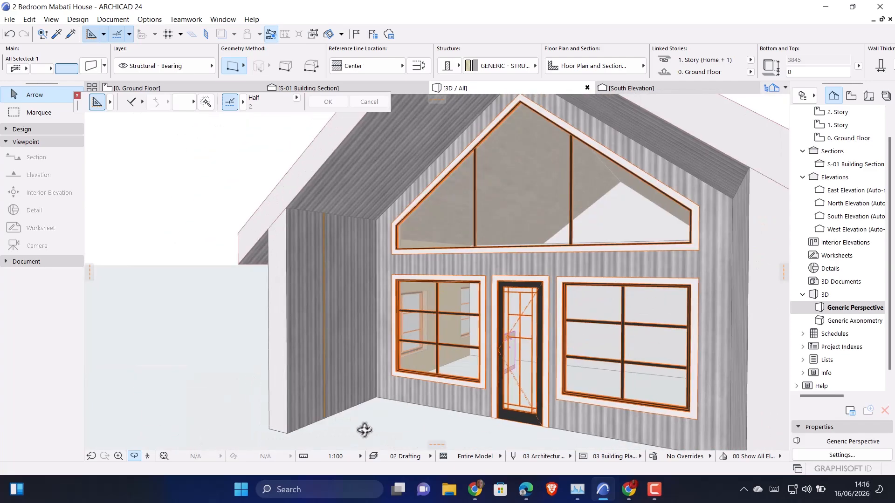
{"action": "scroll", "coordinate": [364, 430], "scroll_direction": "down", "scroll_amount": 3}
In the ground floor plan, mirror a copy of the strip wall about the roof's ridge line onto the opposite porch side wall.
{"action": "left_click", "coordinate": [135, 88]}
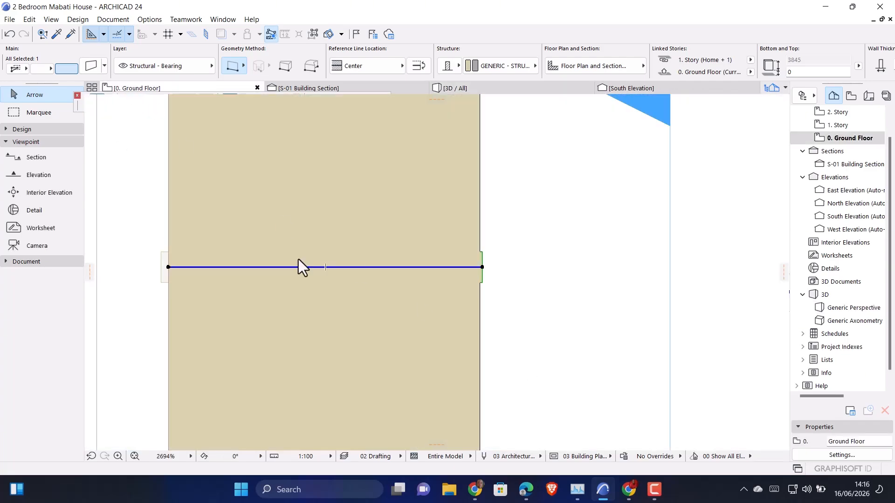
{"action": "left_click", "coordinate": [298, 267]}
{"action": "scroll", "coordinate": [342, 284], "scroll_direction": "down", "scroll_amount": 8}
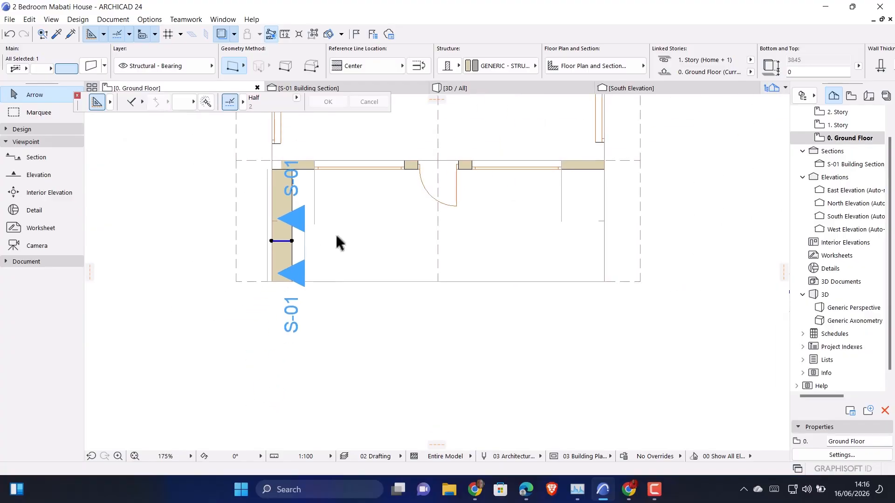
{"action": "scroll", "coordinate": [291, 232], "scroll_direction": "up", "scroll_amount": 2}
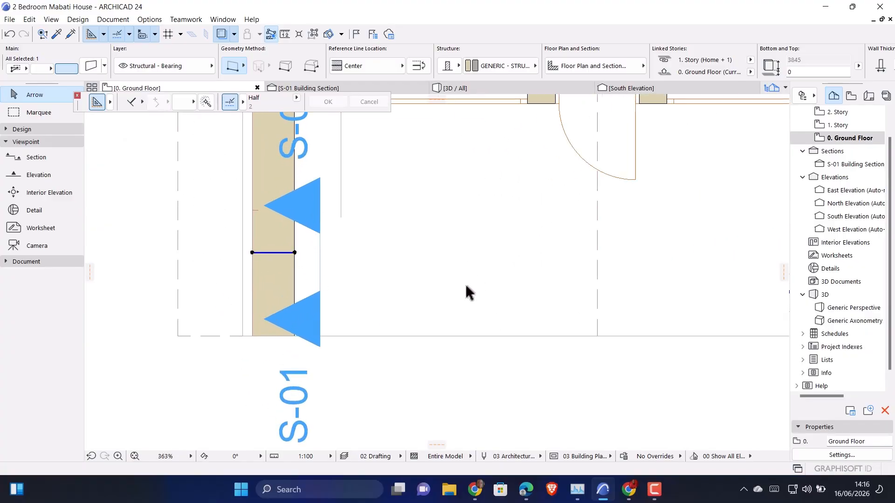
{"action": "scroll", "coordinate": [465, 289], "scroll_direction": "down", "scroll_amount": 2}
{"action": "key", "text": "ctrl+alt+m"}
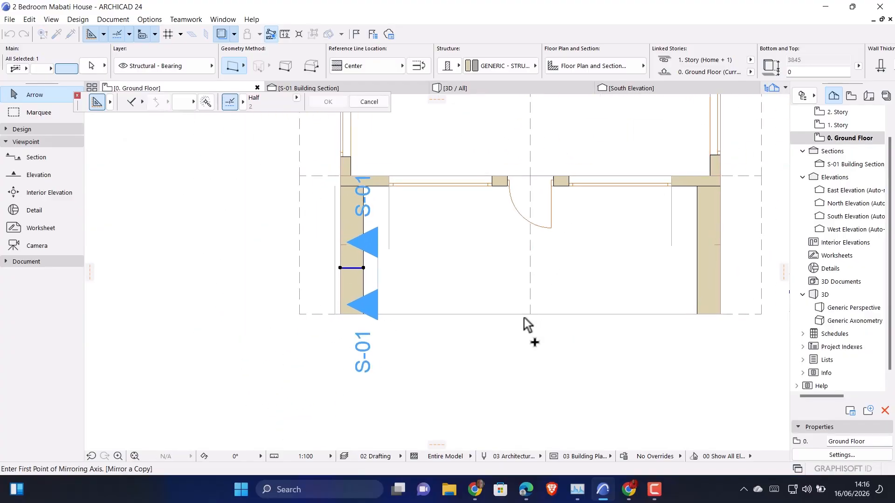
{"action": "scroll", "coordinate": [524, 317], "scroll_direction": "up", "scroll_amount": 2}
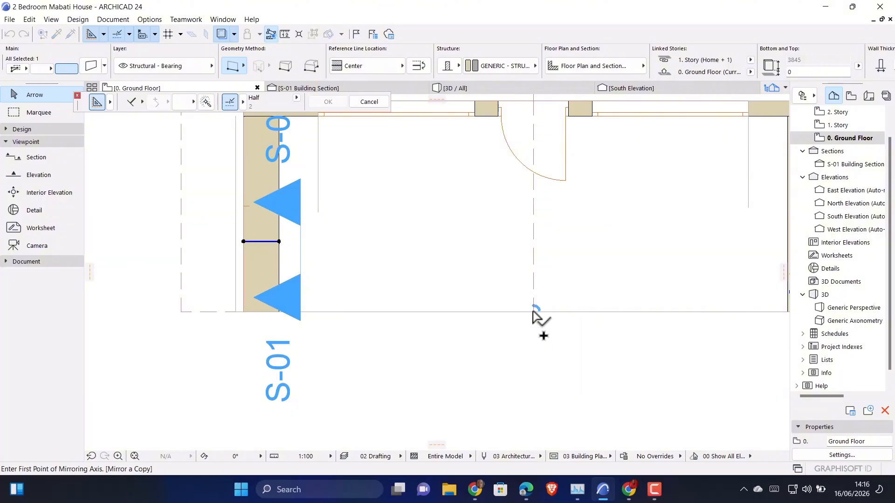
{"action": "left_click", "coordinate": [534, 313]}
{"action": "left_click", "coordinate": [533, 368]}
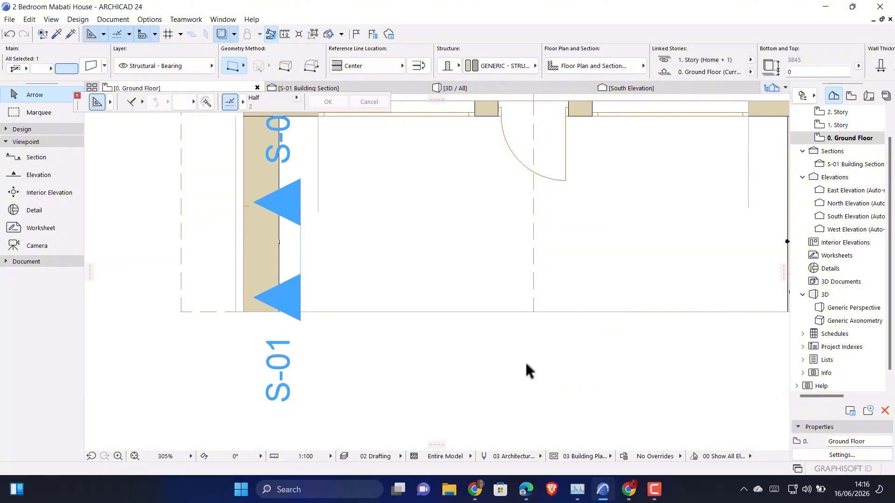
{"action": "scroll", "coordinate": [525, 364], "scroll_direction": "down", "scroll_amount": 3}
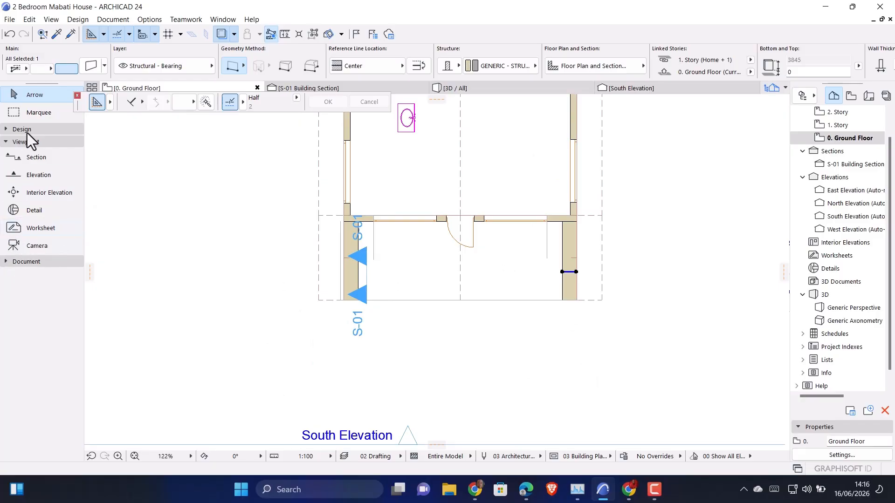
Draw a solid 2D line across the porch joining the front corners of the two strip walls.
{"action": "left_click", "coordinate": [21, 134]}
{"action": "left_click", "coordinate": [21, 133]}
{"action": "left_click", "coordinate": [21, 144]}
{"action": "left_click", "coordinate": [21, 145]}
{"action": "left_click", "coordinate": [21, 153]}
{"action": "left_click", "coordinate": [31, 329]}
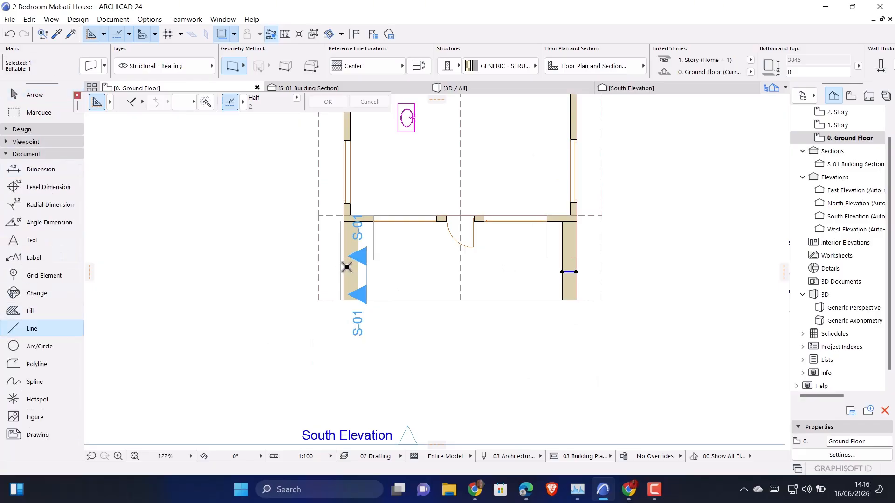
{"action": "scroll", "coordinate": [355, 258], "scroll_direction": "up", "scroll_amount": 3}
{"action": "scroll", "coordinate": [249, 240], "scroll_direction": "up", "scroll_amount": 4}
{"action": "scroll", "coordinate": [379, 308], "scroll_direction": "up", "scroll_amount": 3}
{"action": "scroll", "coordinate": [392, 271], "scroll_direction": "up", "scroll_amount": 3}
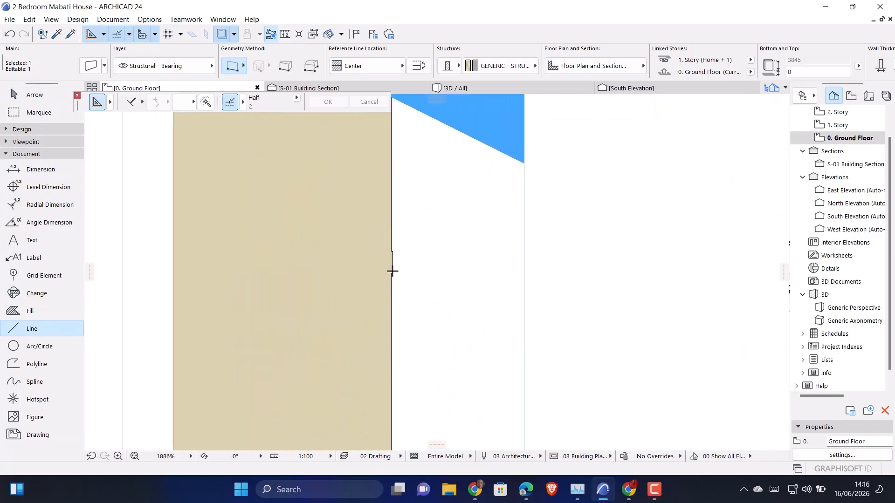
{"action": "key", "text": "Escape"}
{"action": "scroll", "coordinate": [261, 298], "scroll_direction": "up", "scroll_amount": 2}
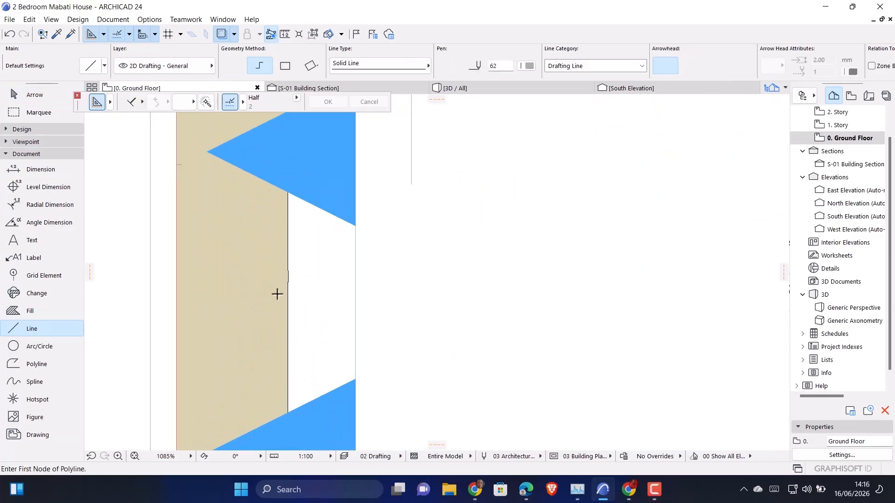
{"action": "scroll", "coordinate": [307, 263], "scroll_direction": "up", "scroll_amount": 1}
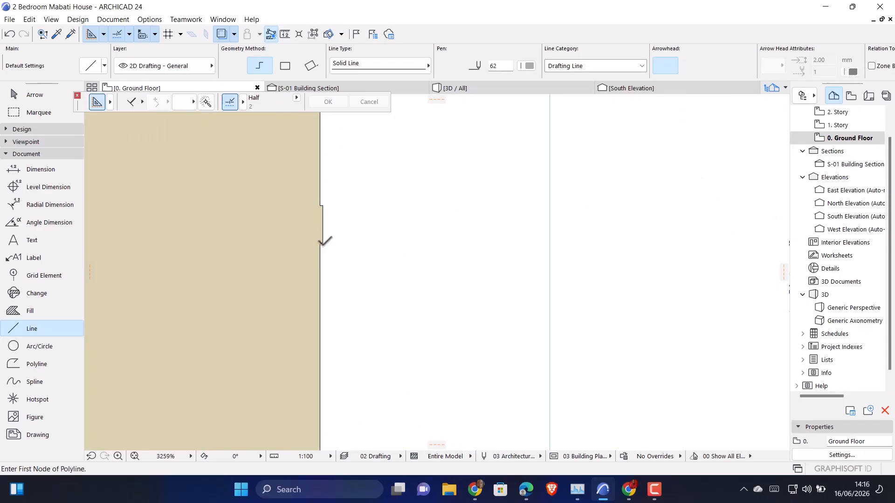
{"action": "left_click", "coordinate": [325, 240]}
{"action": "scroll", "coordinate": [114, 274], "scroll_direction": "down", "scroll_amount": 6}
{"action": "scroll", "coordinate": [356, 285], "scroll_direction": "down", "scroll_amount": 2}
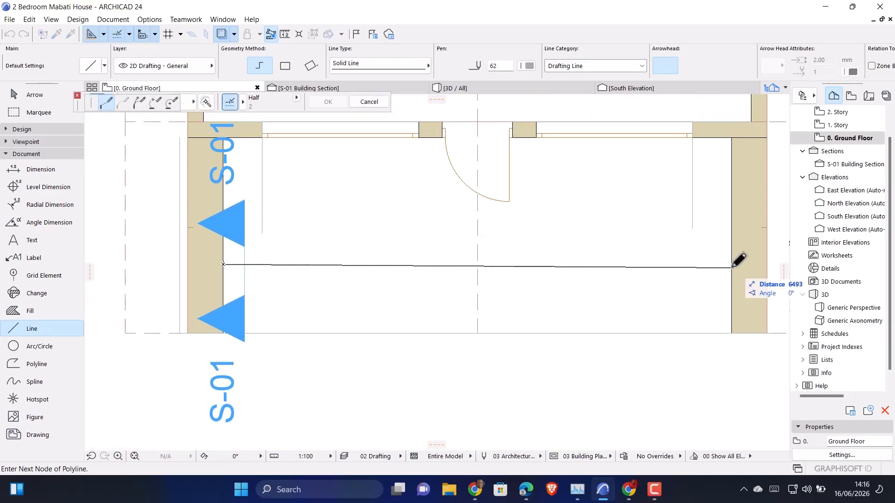
{"action": "scroll", "coordinate": [601, 261], "scroll_direction": "up", "scroll_amount": 6}
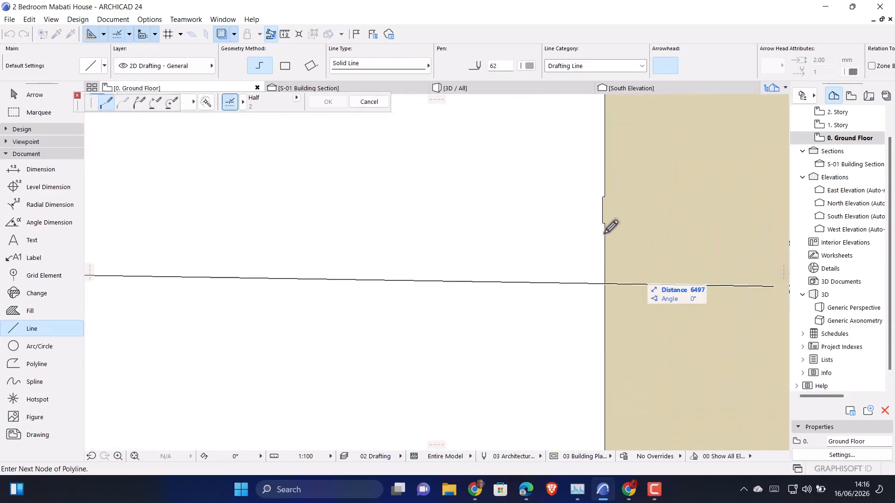
{"action": "left_click", "coordinate": [610, 226]}
{"action": "left_click", "coordinate": [610, 226]}
{"action": "scroll", "coordinate": [583, 286], "scroll_direction": "down", "scroll_amount": 5}
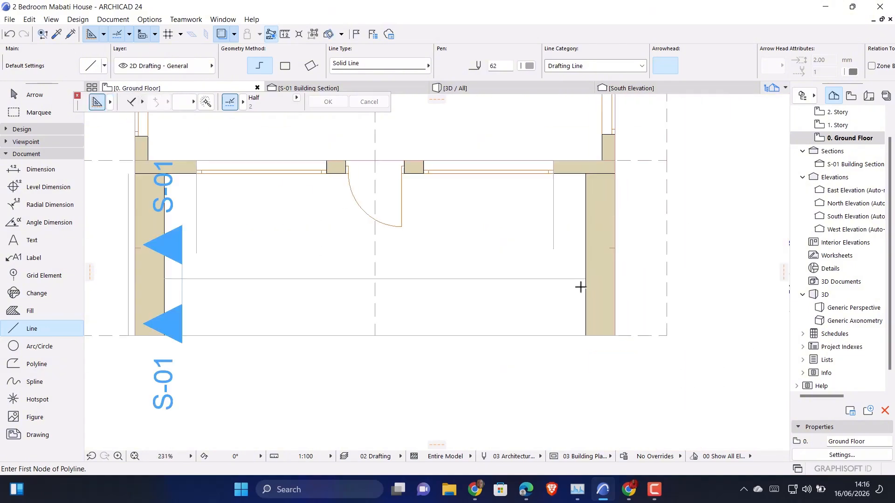
Draw a second parallel line about 6497 mm long across the porch joining the rear corners of the two strip walls.
{"action": "scroll", "coordinate": [582, 284], "scroll_direction": "up", "scroll_amount": 5}
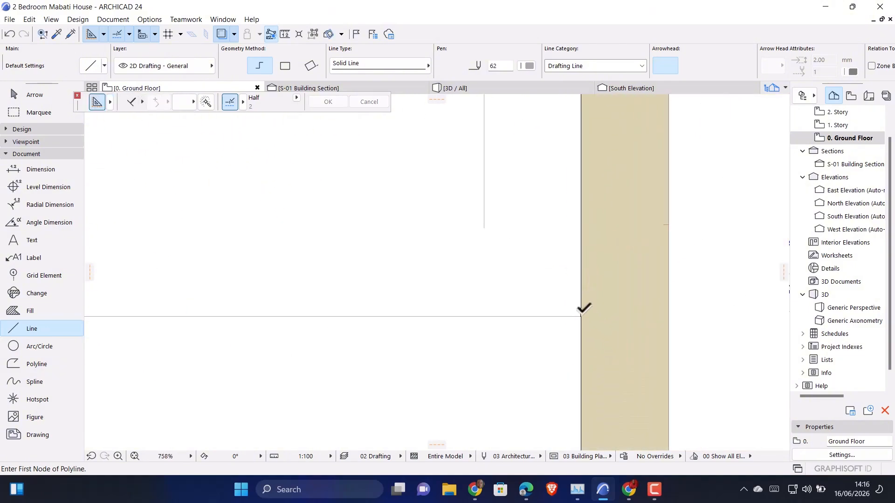
{"action": "scroll", "coordinate": [581, 311], "scroll_direction": "up", "scroll_amount": 5}
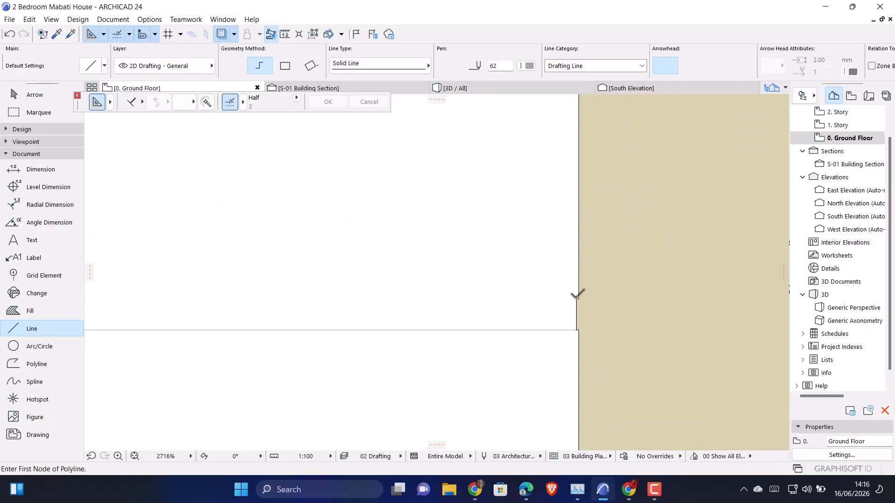
{"action": "left_click", "coordinate": [576, 298]}
{"action": "scroll", "coordinate": [629, 317], "scroll_direction": "down", "scroll_amount": 5}
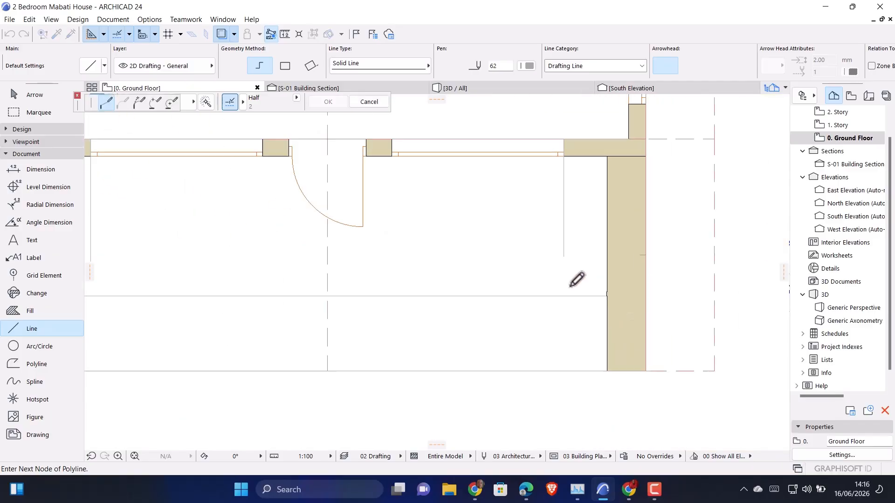
{"action": "scroll", "coordinate": [252, 286], "scroll_direction": "up", "scroll_amount": 5}
{"action": "scroll", "coordinate": [252, 280], "scroll_direction": "up", "scroll_amount": 2}
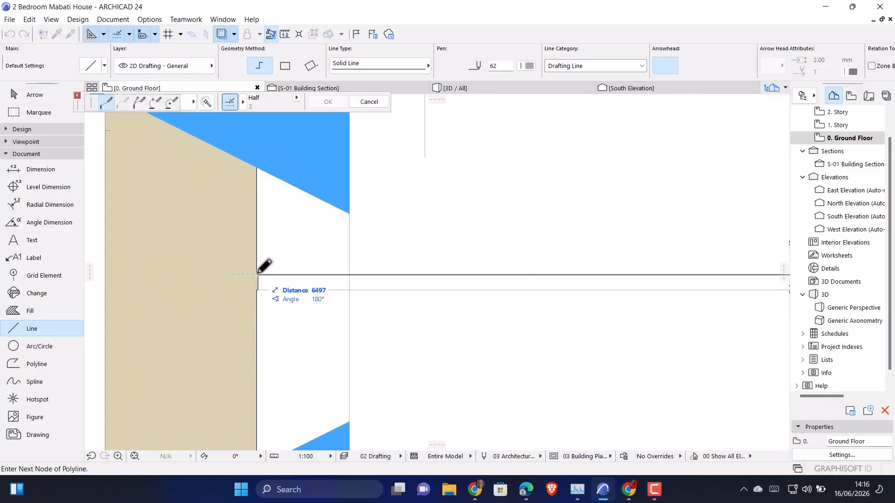
{"action": "double_click", "coordinate": [257, 274]}
{"action": "scroll", "coordinate": [250, 275], "scroll_direction": "down", "scroll_amount": 5}
{"action": "scroll", "coordinate": [250, 274], "scroll_direction": "down", "scroll_amount": 5}
{"action": "scroll", "coordinate": [435, 301], "scroll_direction": "up", "scroll_amount": 5}
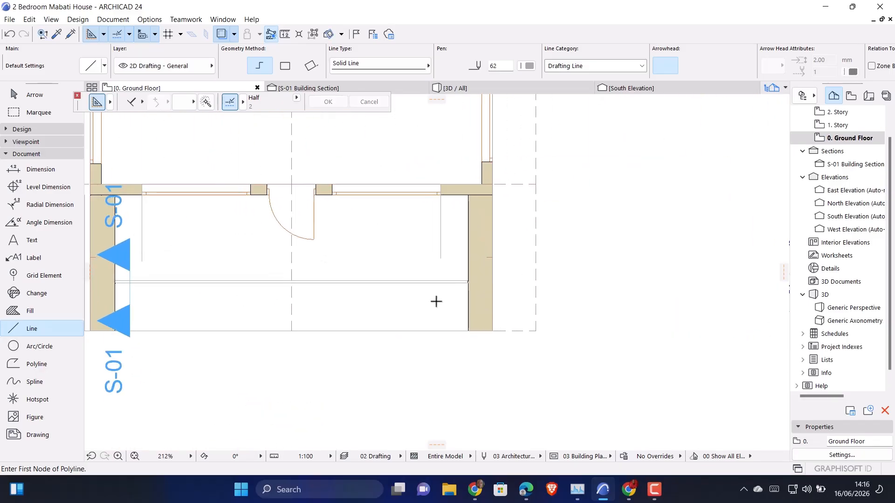
{"action": "key", "text": "Escape"}
{"action": "left_click_drag", "start_coordinate": [393, 306], "coordinate": [365, 339]}
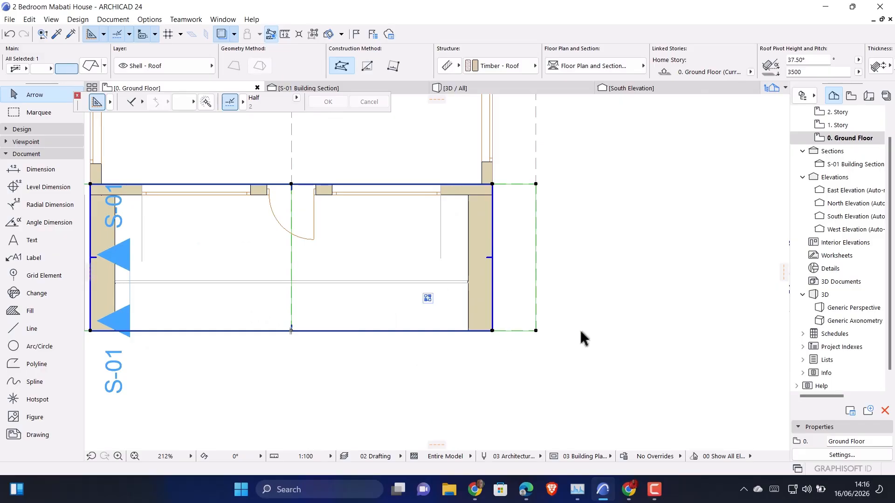
{"action": "scroll", "coordinate": [599, 323], "scroll_direction": "down", "scroll_amount": 5}
{"action": "scroll", "coordinate": [500, 325], "scroll_direction": "up", "scroll_amount": 4}
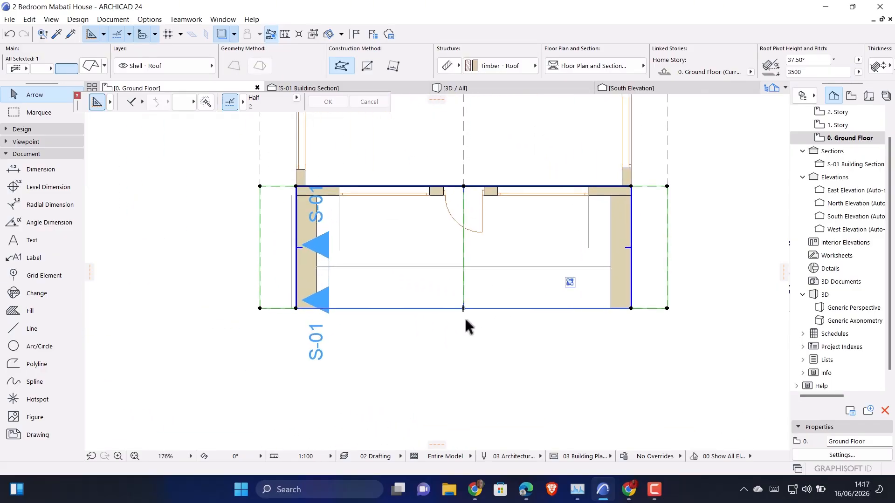
{"action": "key", "text": "Escape"}
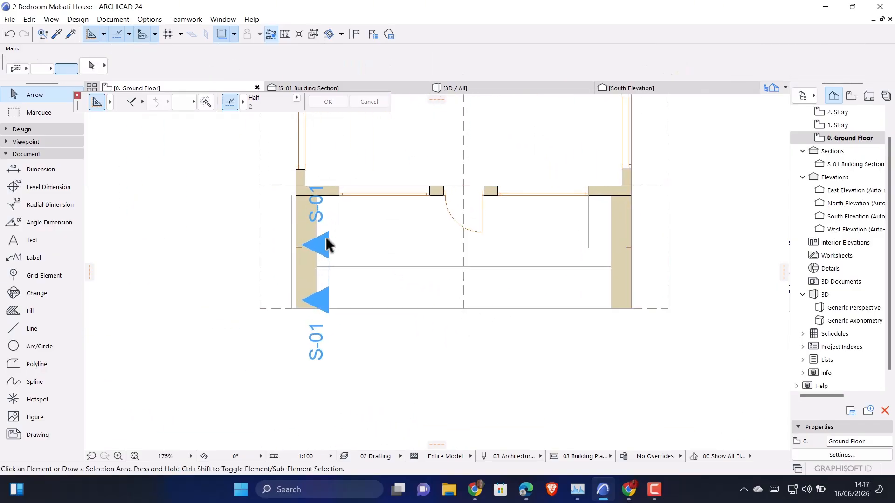
Drag a copy of the porch roof about 1778 mm toward the front, so its rear ridge point sits on the rear strip line.
{"action": "left_click", "coordinate": [265, 205]}
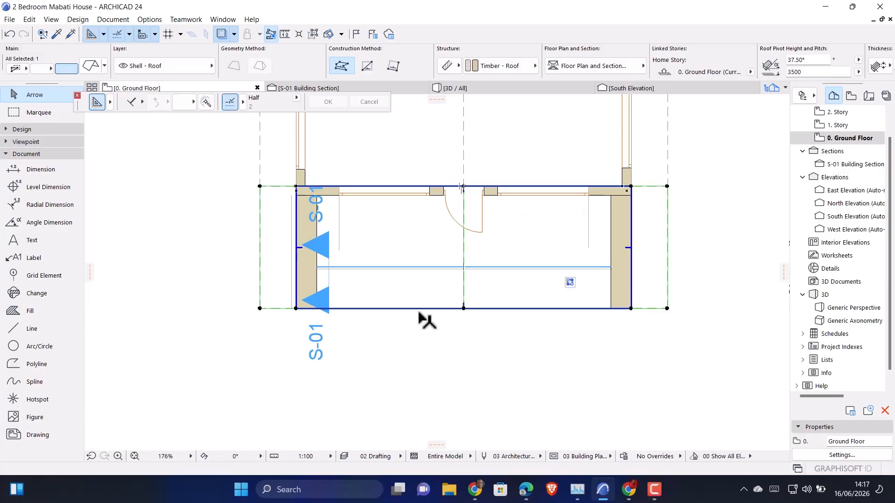
{"action": "scroll", "coordinate": [420, 279], "scroll_direction": "up", "scroll_amount": 3}
{"action": "scroll", "coordinate": [420, 268], "scroll_direction": "up", "scroll_amount": 1}
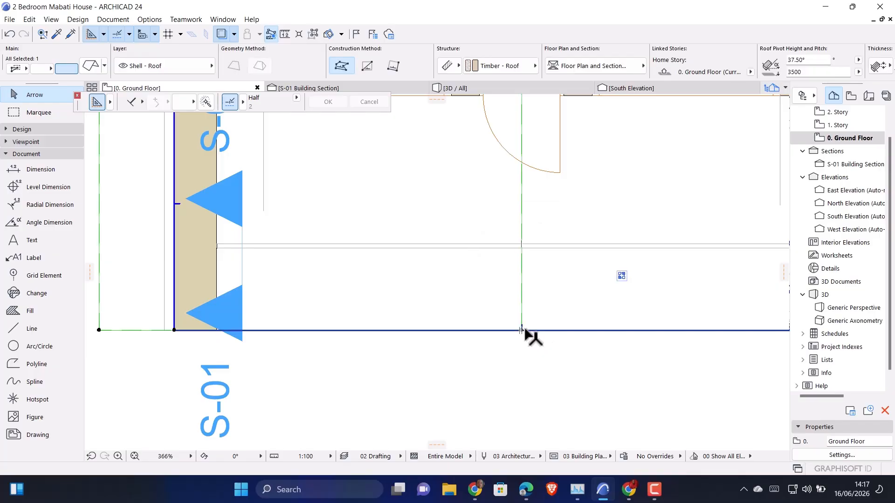
{"action": "scroll", "coordinate": [532, 334], "scroll_direction": "down", "scroll_amount": 3}
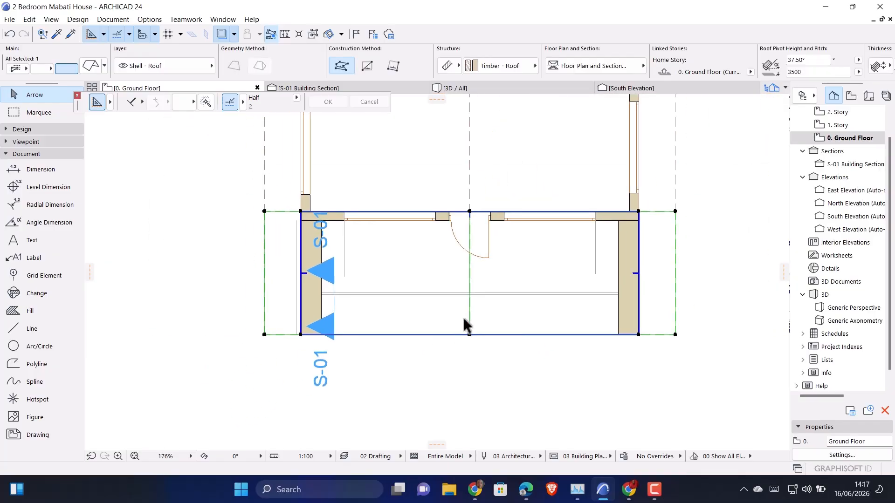
{"action": "key", "text": "ctrl+alt+d"}
{"action": "left_click", "coordinate": [469, 212]}
{"action": "scroll", "coordinate": [476, 312], "scroll_direction": "up", "scroll_amount": 2}
{"action": "scroll", "coordinate": [476, 321], "scroll_direction": "up", "scroll_amount": 3}
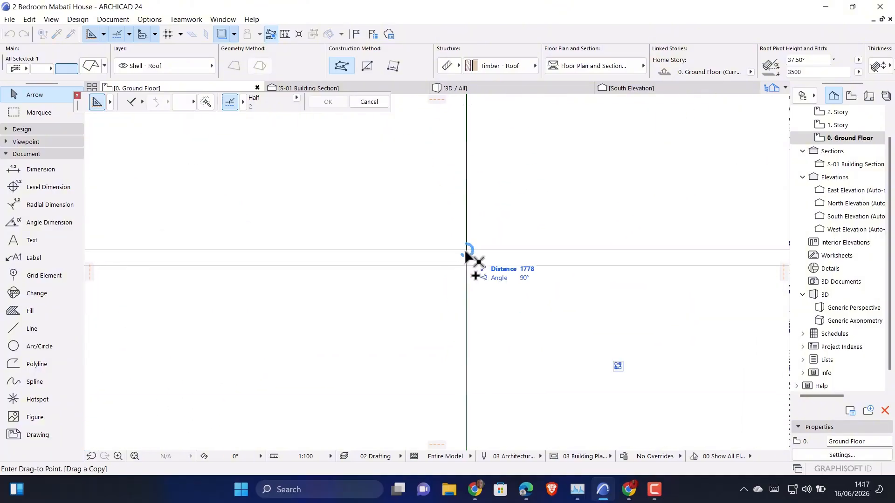
{"action": "left_click", "coordinate": [464, 250]}
{"action": "scroll", "coordinate": [463, 254], "scroll_direction": "down", "scroll_amount": 4}
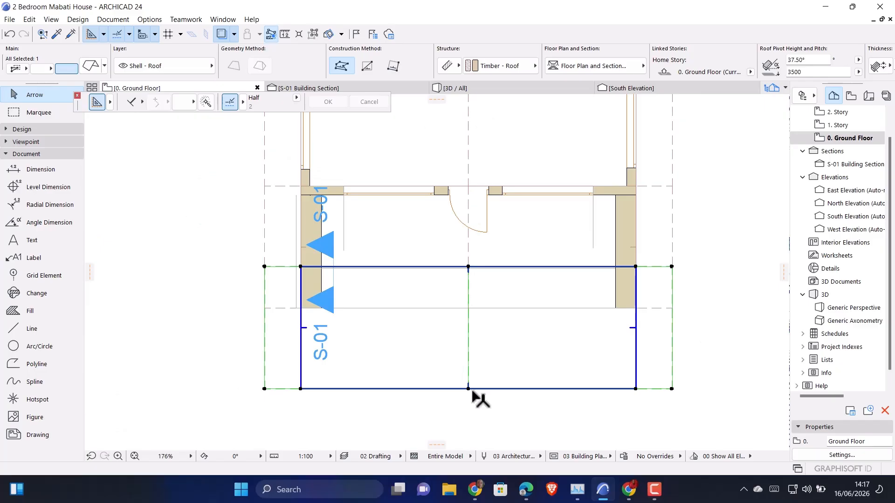
Reposition the copied roof's front east corner to where the front strip line meets the east porch wall's inner face.
{"action": "left_click", "coordinate": [672, 388]}
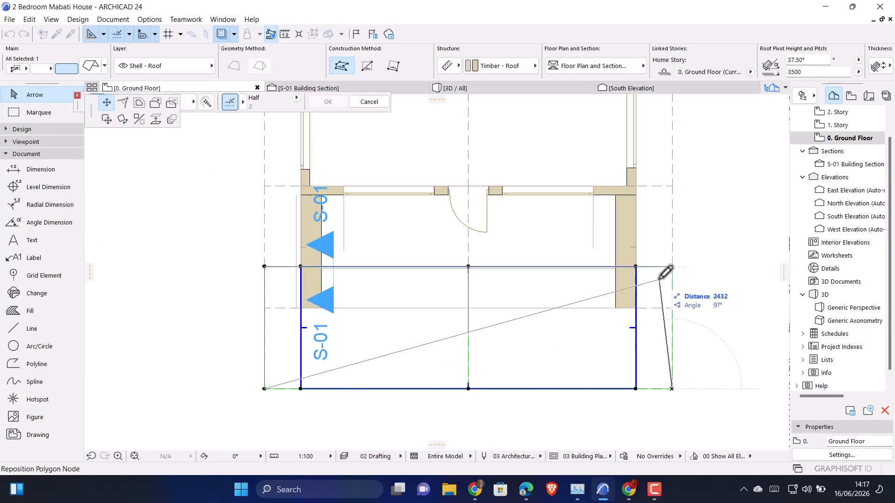
{"action": "scroll", "coordinate": [611, 275], "scroll_direction": "up", "scroll_amount": 5}
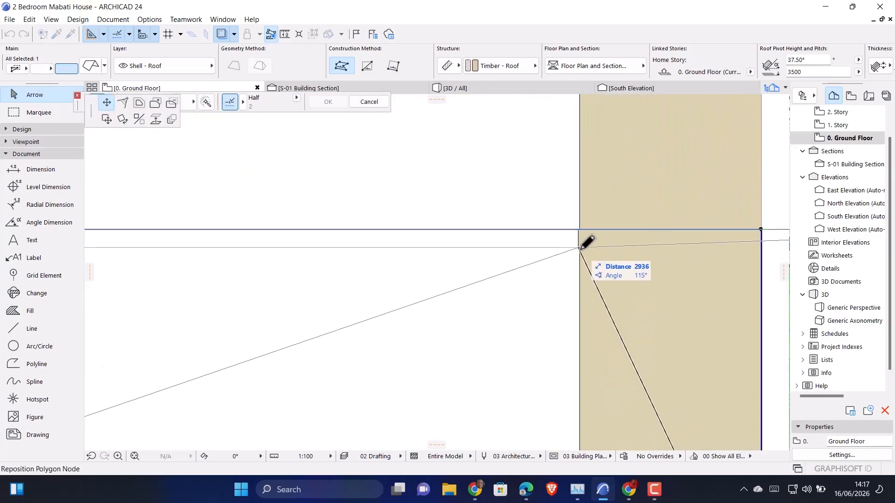
{"action": "scroll", "coordinate": [504, 265], "scroll_direction": "down", "scroll_amount": 4}
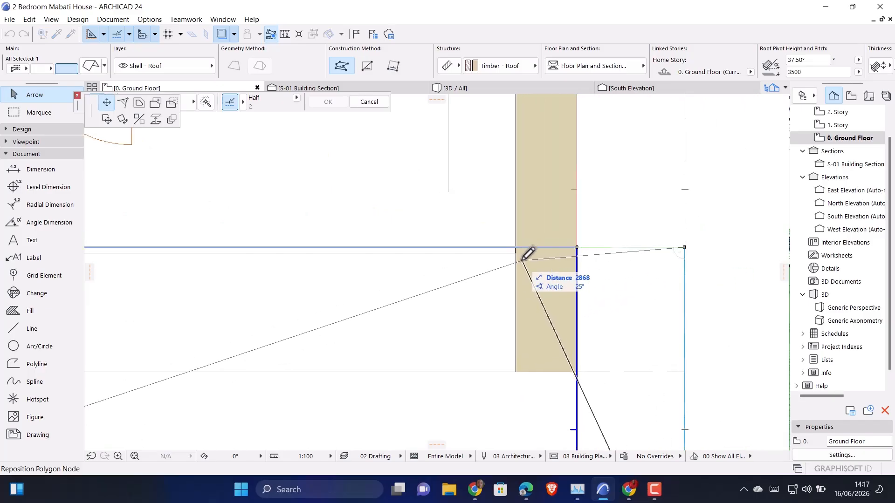
{"action": "scroll", "coordinate": [516, 256], "scroll_direction": "up", "scroll_amount": 2}
{"action": "scroll", "coordinate": [515, 256], "scroll_direction": "up", "scroll_amount": 4}
{"action": "left_click", "coordinate": [513, 236]}
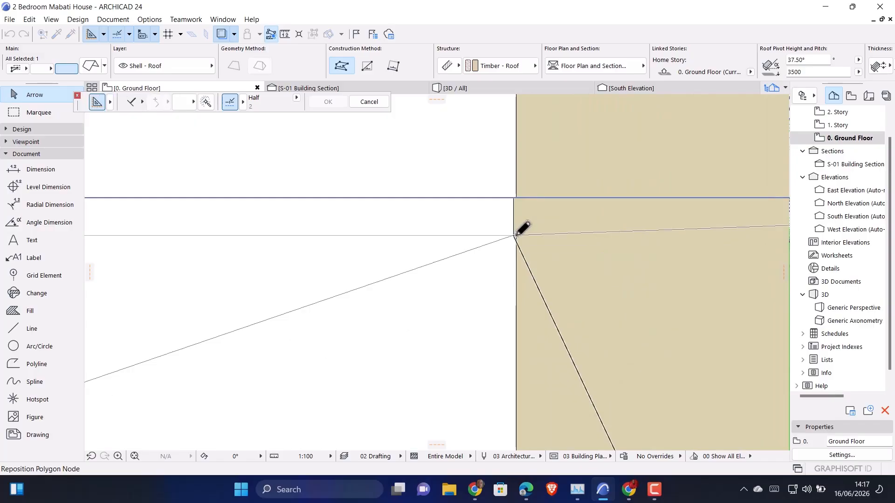
{"action": "left_click", "coordinate": [515, 225]}
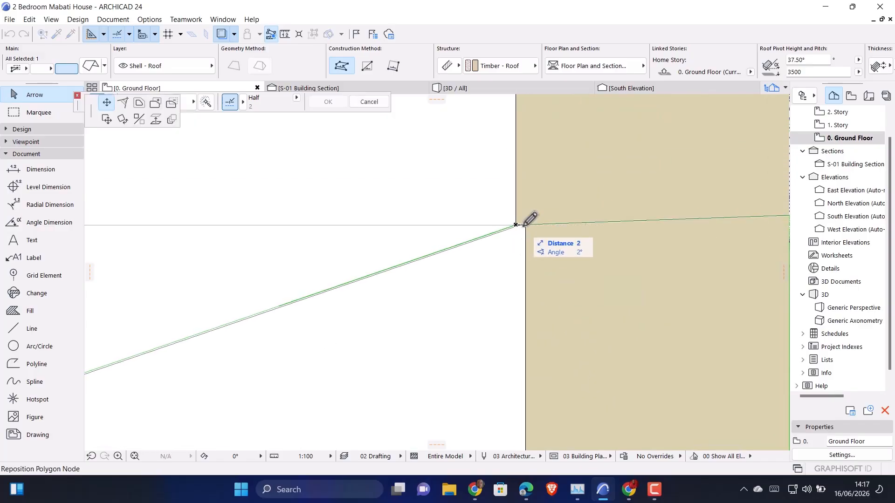
{"action": "left_click", "coordinate": [527, 226]}
Reposition the copied roof's front and rear west corners to where the two strip lines meet the west porch wall's inner face.
{"action": "scroll", "coordinate": [575, 233], "scroll_direction": "down", "scroll_amount": 6}
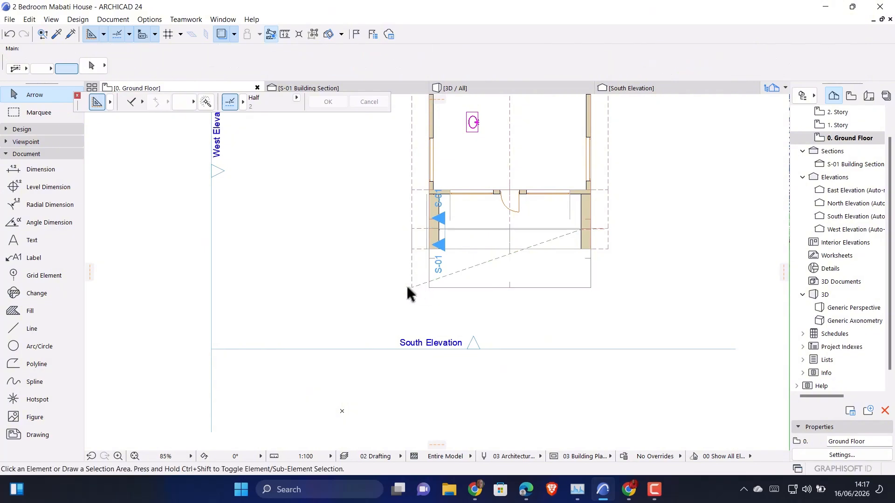
{"action": "left_click", "coordinate": [411, 288]}
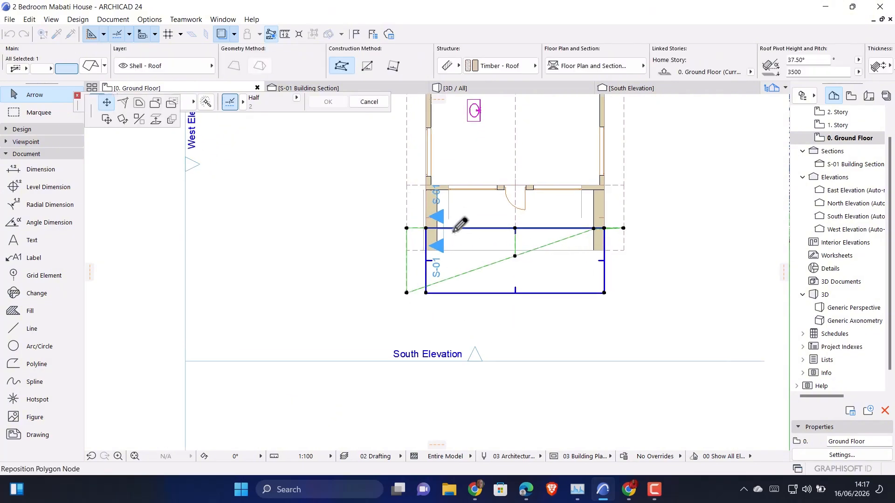
{"action": "scroll", "coordinate": [448, 221], "scroll_direction": "up", "scroll_amount": 6}
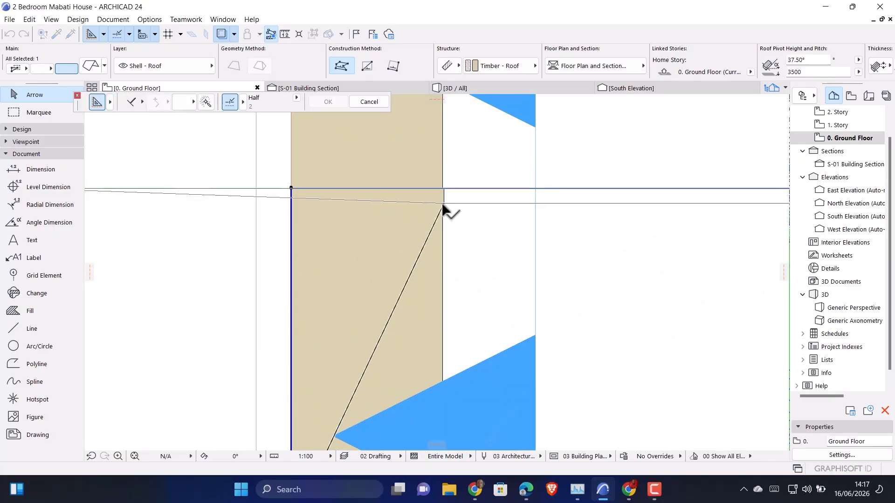
{"action": "scroll", "coordinate": [449, 210], "scroll_direction": "down", "scroll_amount": 3}
{"action": "left_click", "coordinate": [336, 251]}
{"action": "scroll", "coordinate": [462, 235], "scroll_direction": "up", "scroll_amount": 5}
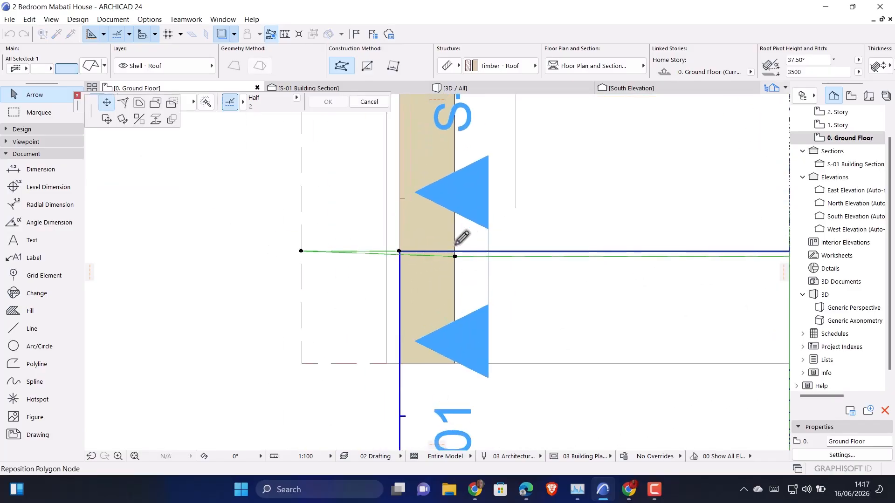
{"action": "scroll", "coordinate": [464, 229], "scroll_direction": "up", "scroll_amount": 3}
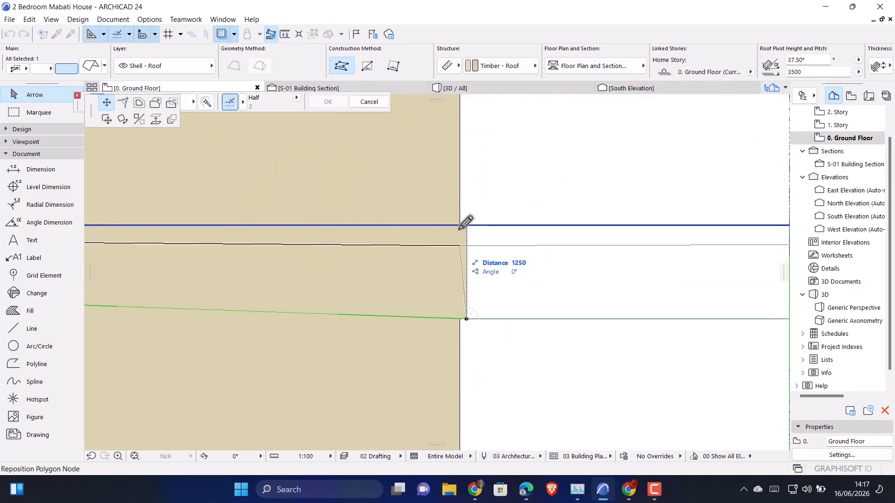
{"action": "left_click", "coordinate": [465, 215]}
{"action": "scroll", "coordinate": [345, 294], "scroll_direction": "up", "scroll_amount": 3}
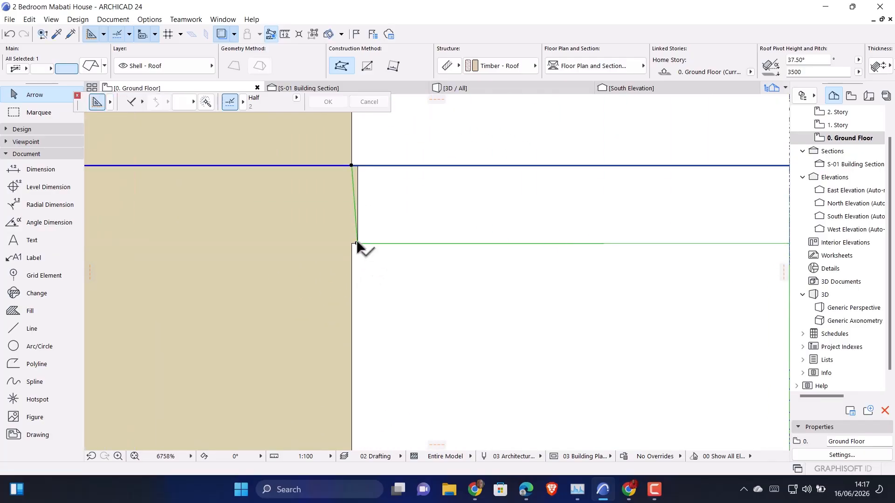
{"action": "left_click", "coordinate": [356, 243]}
{"action": "left_click", "coordinate": [354, 243]}
Reposition the copied roof's rear east corner to where the rear strip line meets the east porch wall's inner face.
{"action": "scroll", "coordinate": [272, 285], "scroll_direction": "down", "scroll_amount": 8}
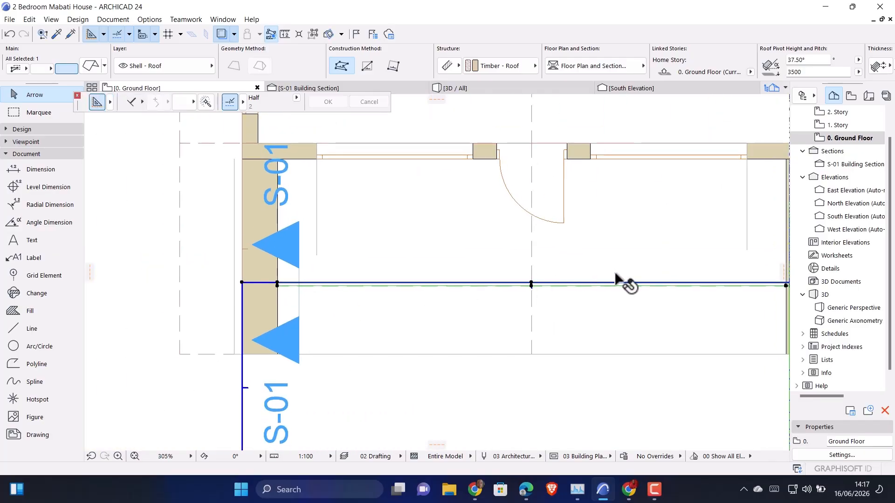
{"action": "scroll", "coordinate": [379, 235], "scroll_direction": "down", "scroll_amount": 3}
{"action": "scroll", "coordinate": [558, 255], "scroll_direction": "up", "scroll_amount": 2}
{"action": "scroll", "coordinate": [558, 251], "scroll_direction": "up", "scroll_amount": 3}
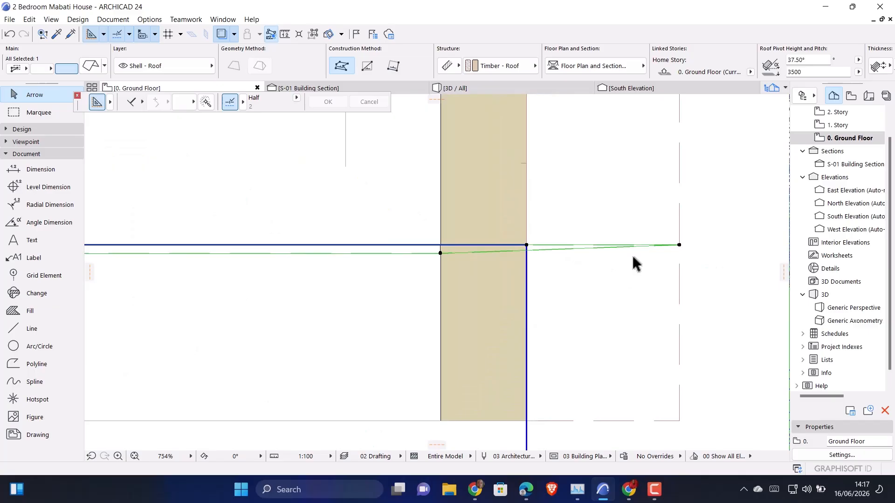
{"action": "left_click", "coordinate": [681, 241]}
{"action": "scroll", "coordinate": [430, 250], "scroll_direction": "up", "scroll_amount": 2}
{"action": "scroll", "coordinate": [466, 233], "scroll_direction": "up", "scroll_amount": 5}
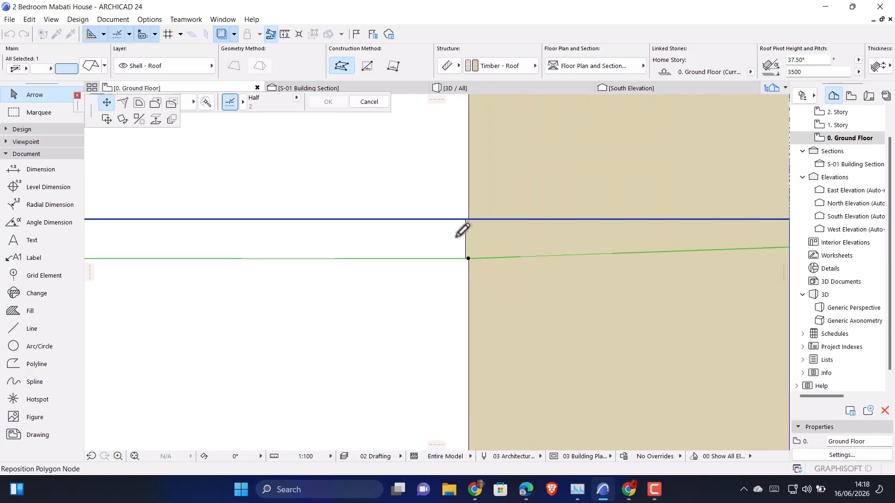
{"action": "left_click", "coordinate": [482, 206]}
Move the front east node of the strip roof's pivot line back about 1807 mm to the porch roof's front edge, accepting the change.
{"action": "scroll", "coordinate": [494, 187], "scroll_direction": "down", "scroll_amount": 6}
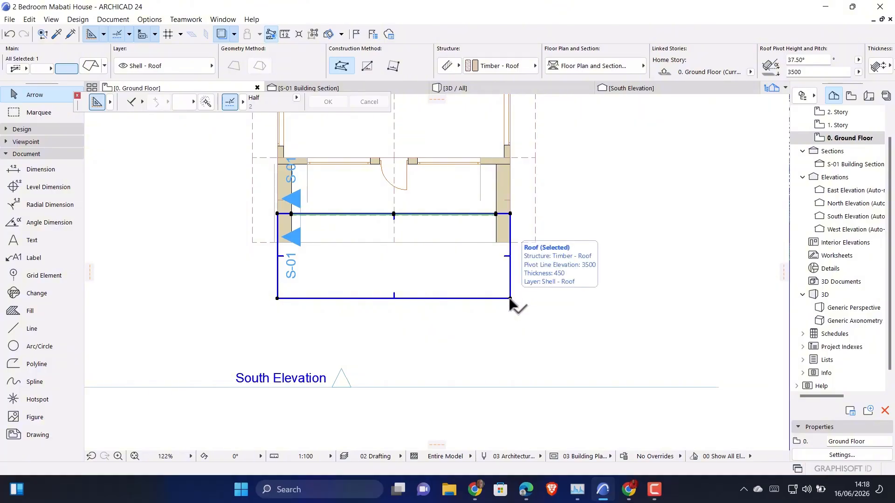
{"action": "left_click", "coordinate": [510, 299]}
{"action": "scroll", "coordinate": [513, 245], "scroll_direction": "up", "scroll_amount": 5}
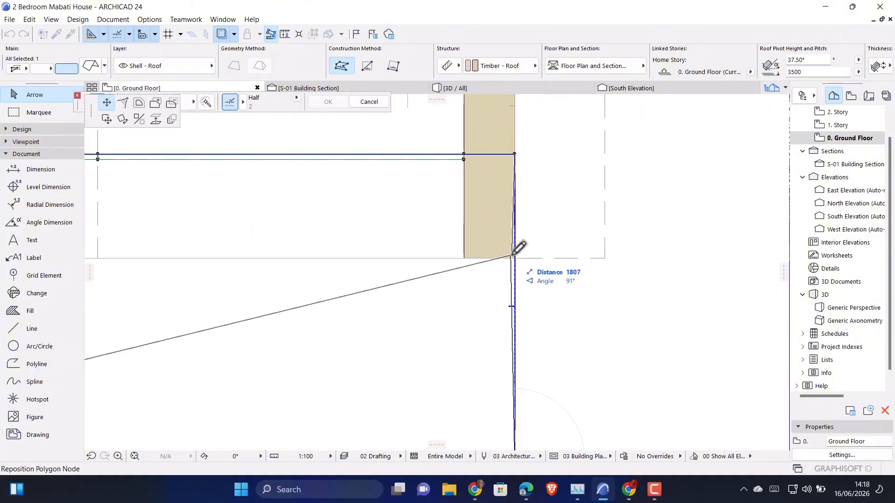
{"action": "left_click", "coordinate": [514, 257]}
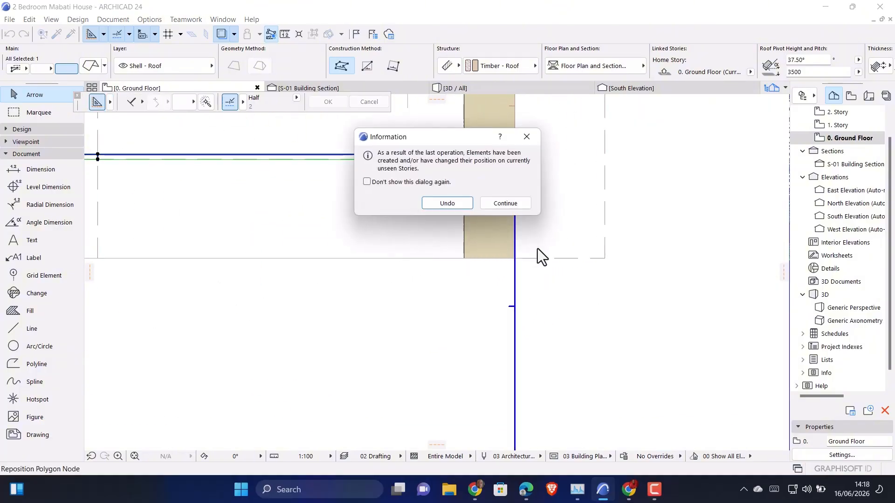
{"action": "left_click", "coordinate": [488, 207]}
In the 3D view, override all linked surfaces of the narrow roof strip under the porch gable with Paint - Golden Ochre.
{"action": "scroll", "coordinate": [522, 266], "scroll_direction": "down", "scroll_amount": 5}
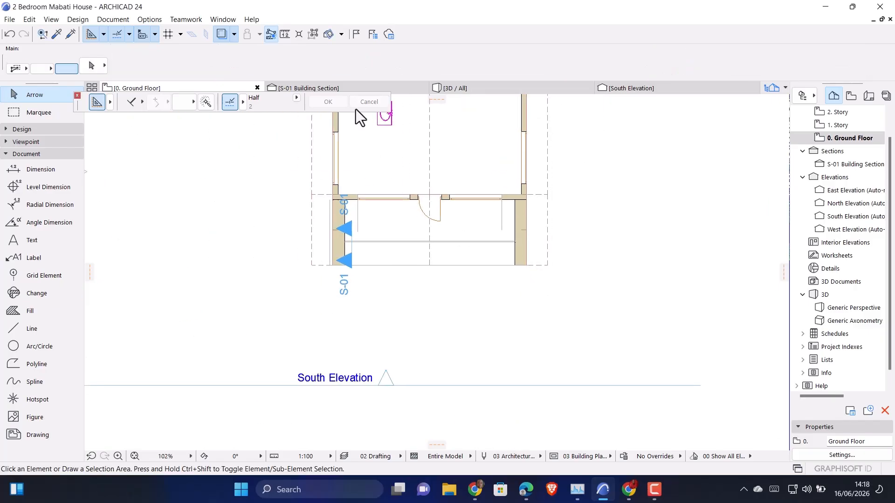
{"action": "left_click", "coordinate": [455, 88]}
{"action": "left_click", "coordinate": [400, 228]}
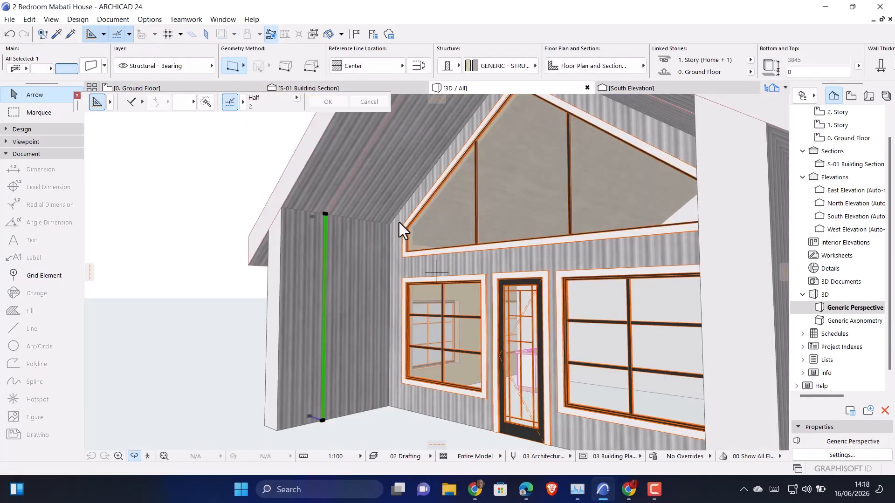
{"action": "middle_click_drag", "start_coordinate": [355, 170], "coordinate": [437, 210]}
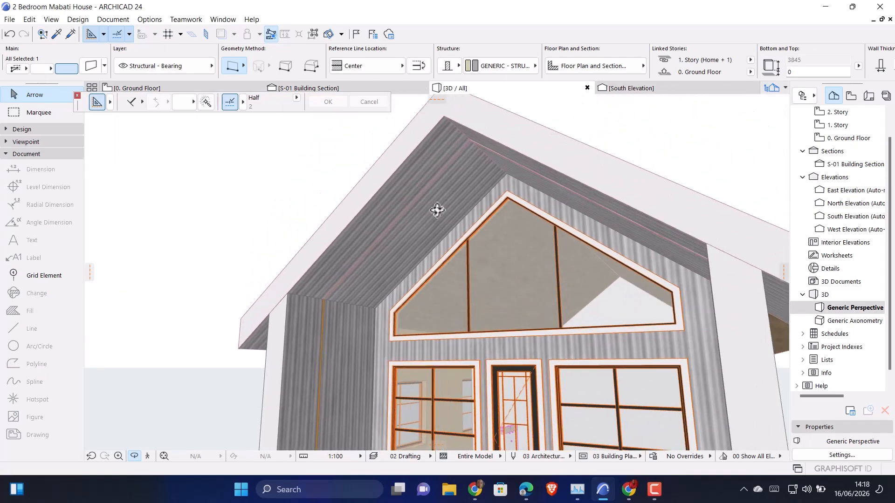
{"action": "scroll", "coordinate": [493, 199], "scroll_direction": "up", "scroll_amount": 6}
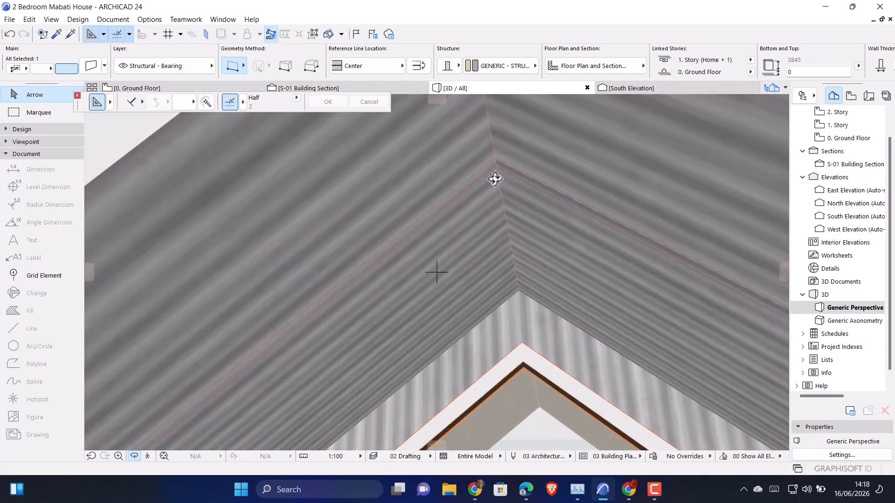
{"action": "left_click", "coordinate": [494, 178]}
{"action": "scroll", "coordinate": [493, 177], "scroll_direction": "down", "scroll_amount": 4}
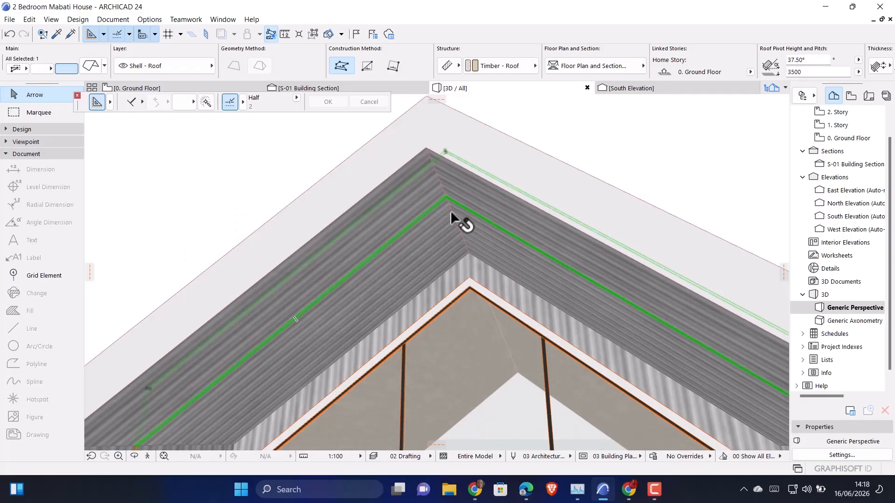
{"action": "scroll", "coordinate": [451, 214], "scroll_direction": "down", "scroll_amount": 5}
{"action": "middle_click_drag", "start_coordinate": [466, 273], "coordinate": [445, 266], "text": "shift"}
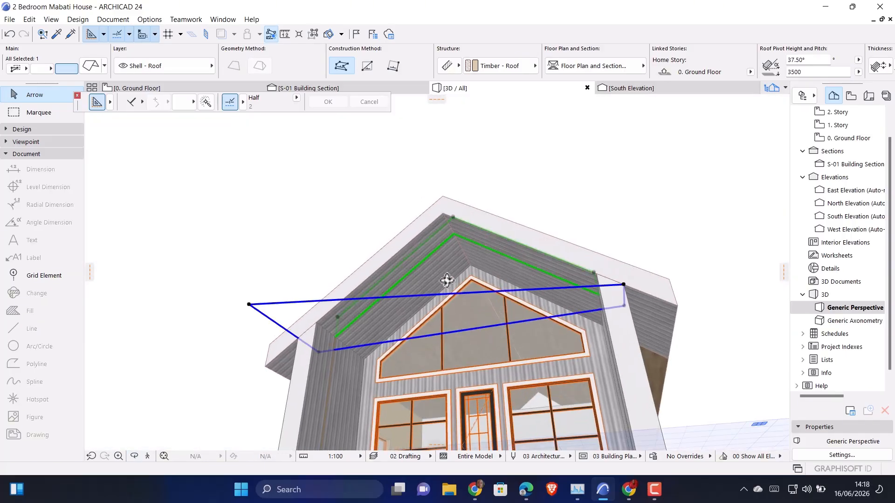
{"action": "double_click", "coordinate": [435, 262]}
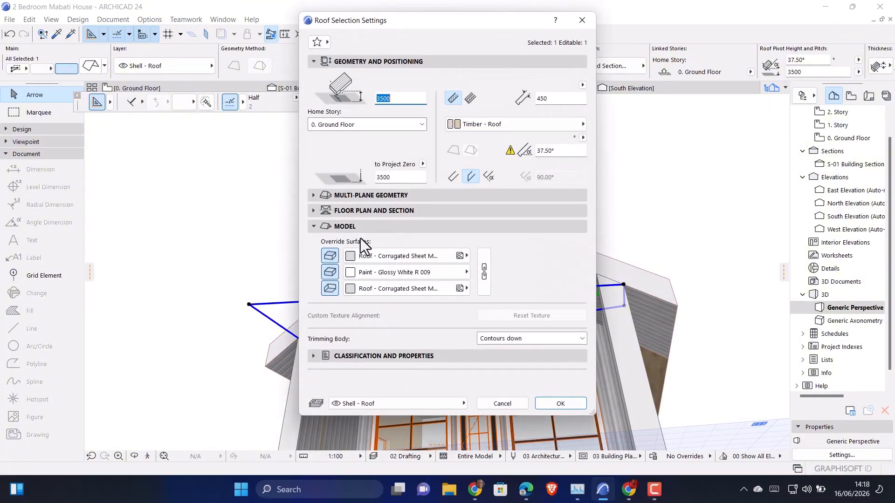
{"action": "left_click", "coordinate": [377, 256]}
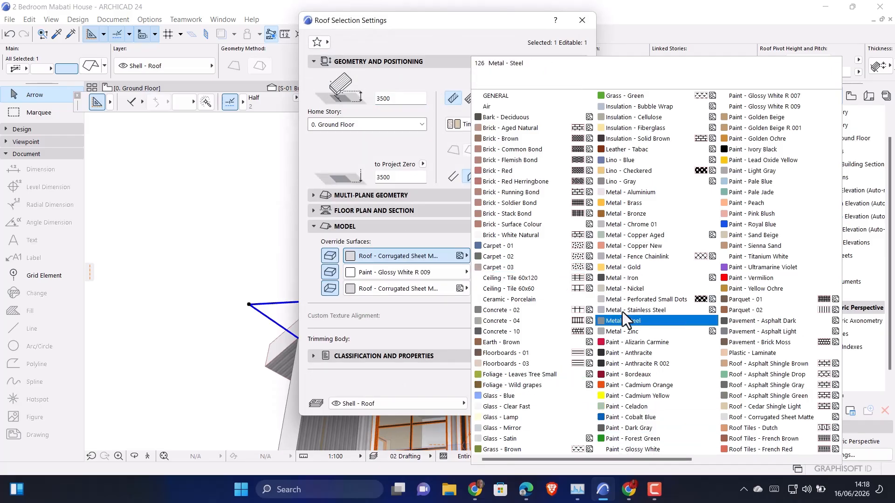
{"action": "left_click", "coordinate": [763, 139]}
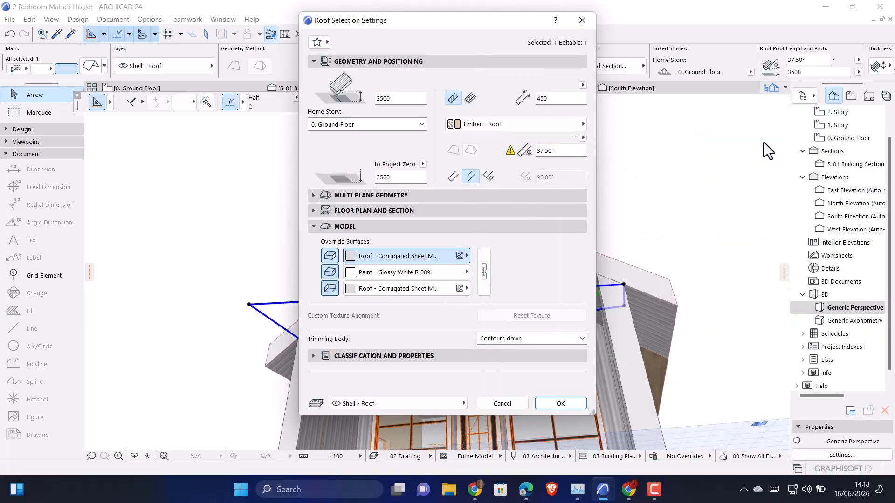
{"action": "left_click", "coordinate": [484, 273]}
{"action": "left_click", "coordinate": [561, 404]}
Set the golden ochre roof strip's thickness to 25 mm.
{"action": "scroll", "coordinate": [410, 303], "scroll_direction": "up", "scroll_amount": 5}
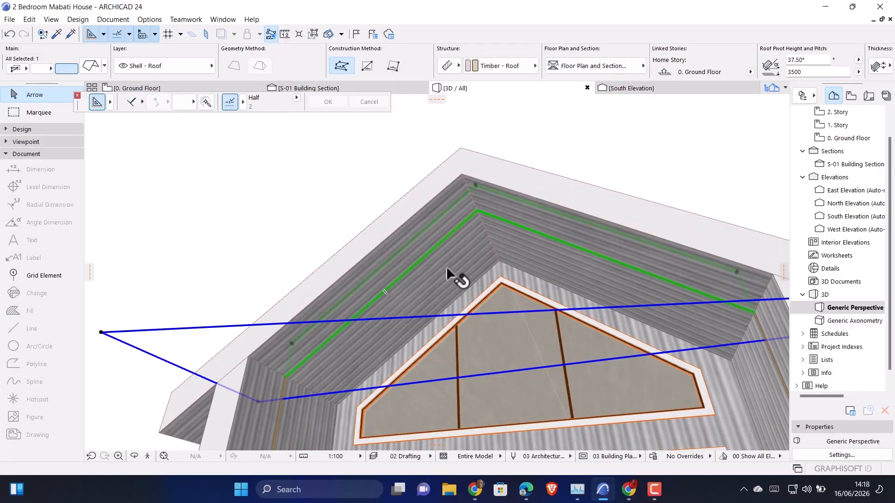
{"action": "middle_click_drag", "start_coordinate": [455, 276], "coordinate": [303, 252], "text": "shift"}
{"action": "scroll", "coordinate": [480, 252], "scroll_direction": "up", "scroll_amount": 4}
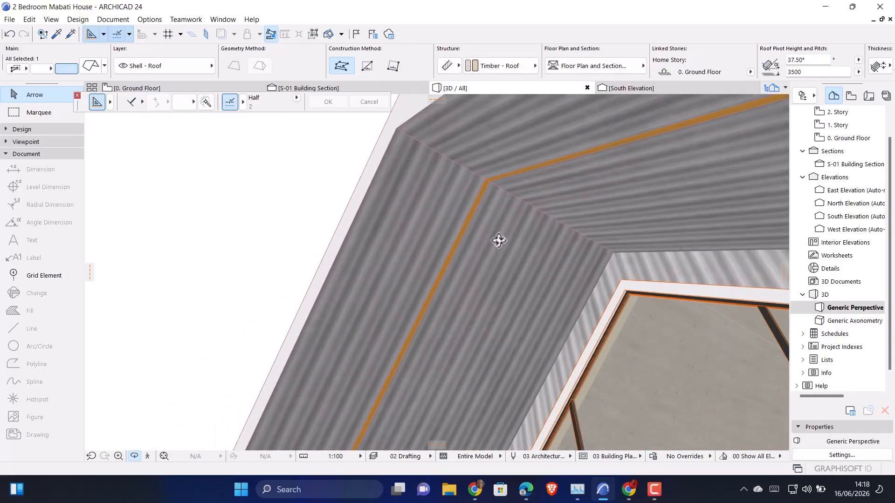
{"action": "double_click", "coordinate": [467, 200]}
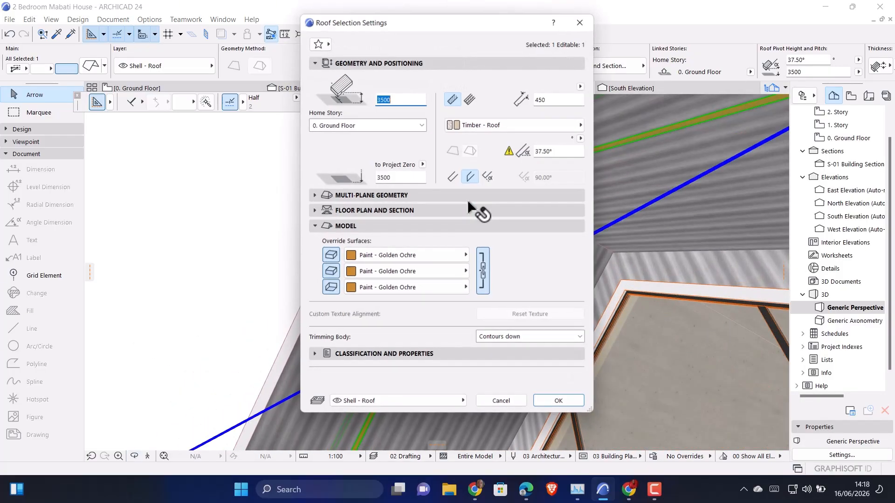
{"action": "double_click", "coordinate": [543, 98]}
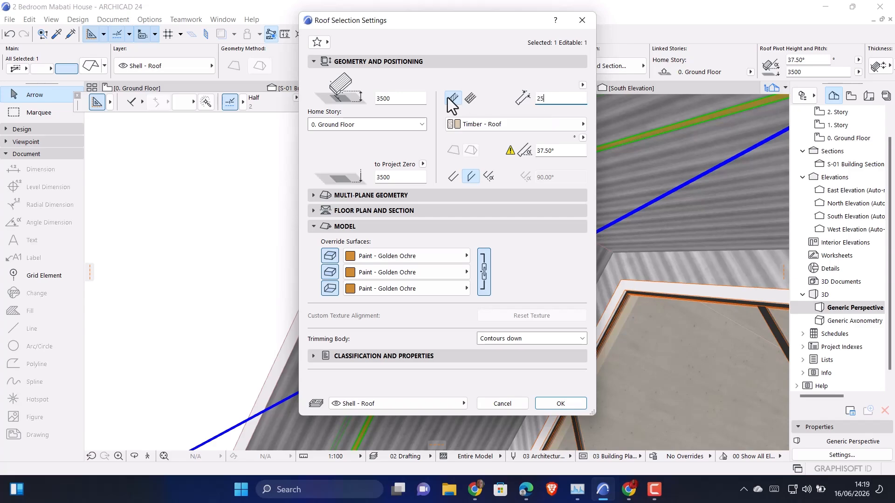
{"action": "left_click", "coordinate": [396, 98]}
{"action": "left_click_drag", "start_coordinate": [400, 99], "coordinate": [376, 99]}
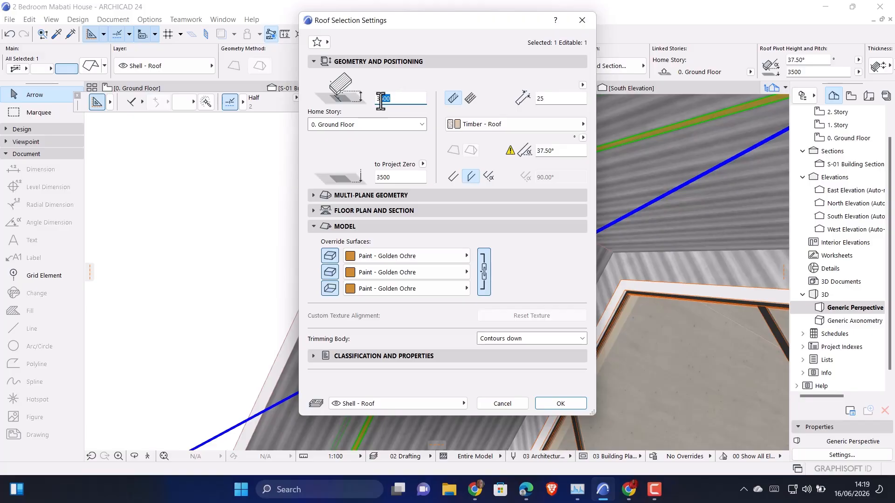
{"action": "left_click", "coordinate": [561, 404]}
Lower the roof strip by setting its pivot line offset to the home story to 3475 mm.
{"action": "scroll", "coordinate": [504, 200], "scroll_direction": "up", "scroll_amount": 3}
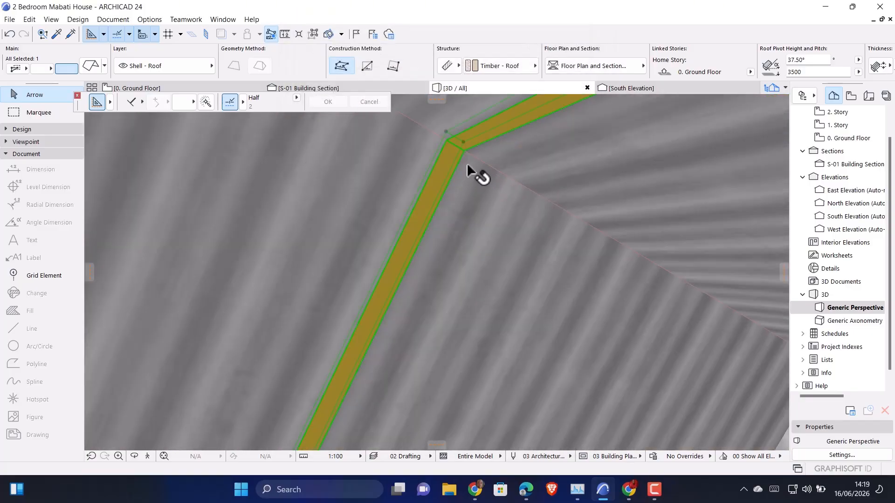
{"action": "double_click", "coordinate": [472, 191]}
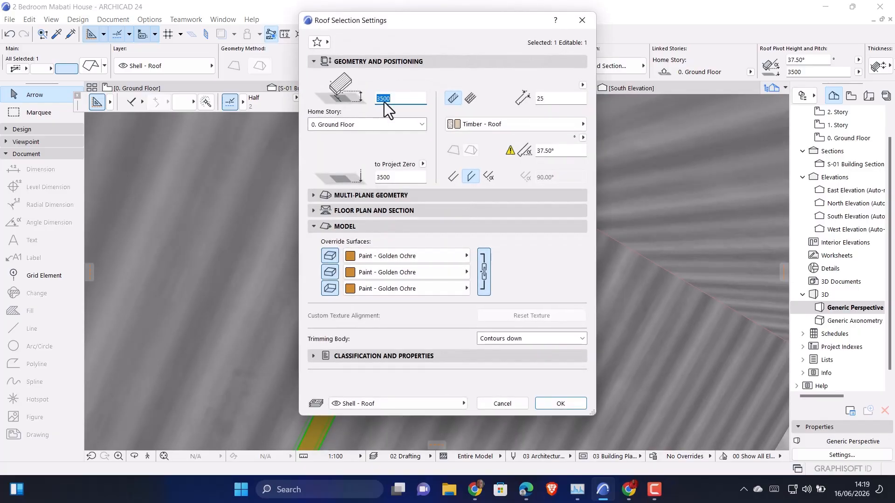
{"action": "left_click_drag", "start_coordinate": [391, 99], "coordinate": [381, 99]}
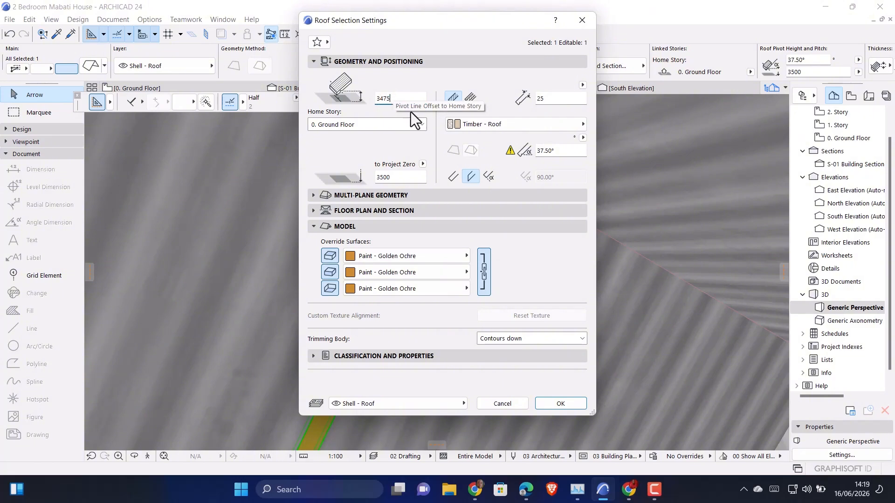
{"action": "left_click", "coordinate": [561, 403]}
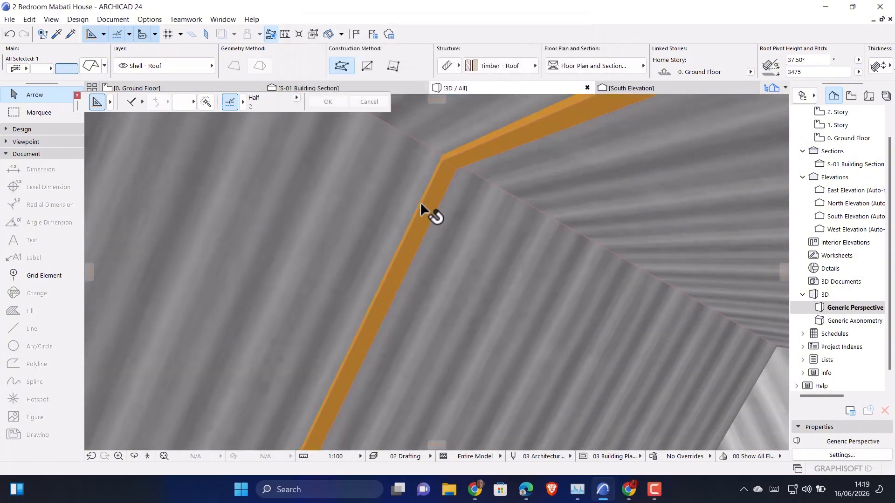
Examine in the 3D view how the golden roof strip meets the side wall strips of the porch.
{"action": "scroll", "coordinate": [420, 202], "scroll_direction": "down", "scroll_amount": 10}
{"action": "middle_click_drag", "start_coordinate": [378, 272], "coordinate": [557, 423], "text": "shift"}
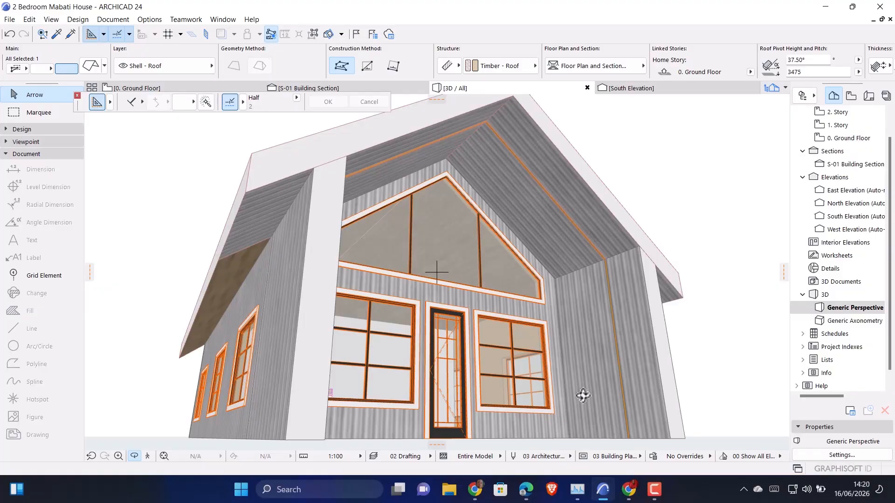
{"action": "middle_click_drag", "start_coordinate": [583, 396], "coordinate": [595, 410], "text": "shift"}
{"action": "scroll", "coordinate": [602, 374], "scroll_direction": "up", "scroll_amount": 3}
{"action": "middle_click_drag", "start_coordinate": [627, 317], "coordinate": [559, 231], "text": "shift"}
{"action": "scroll", "coordinate": [569, 136], "scroll_direction": "up", "scroll_amount": 3}
{"action": "scroll", "coordinate": [571, 176], "scroll_direction": "down", "scroll_amount": 5}
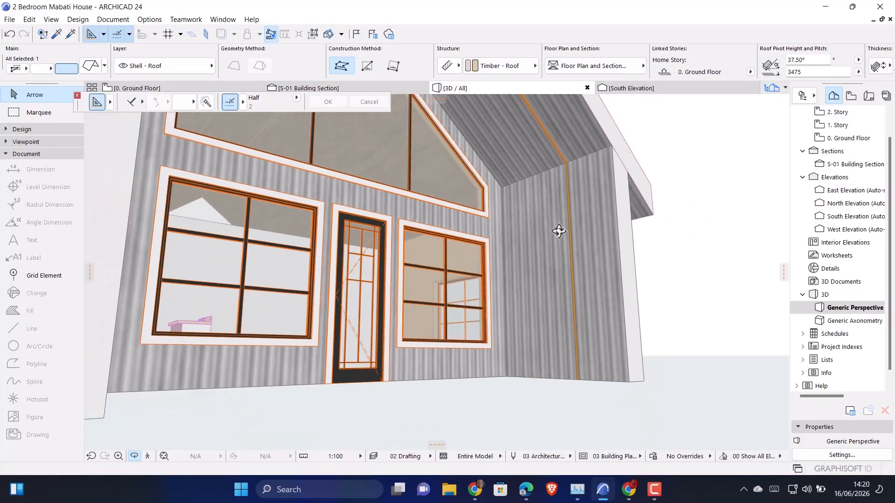
On the ground floor plan, stretch the west strip wall's inner end slightly past the porch wall face and check it in 3D.
{"action": "left_click", "coordinate": [170, 89]}
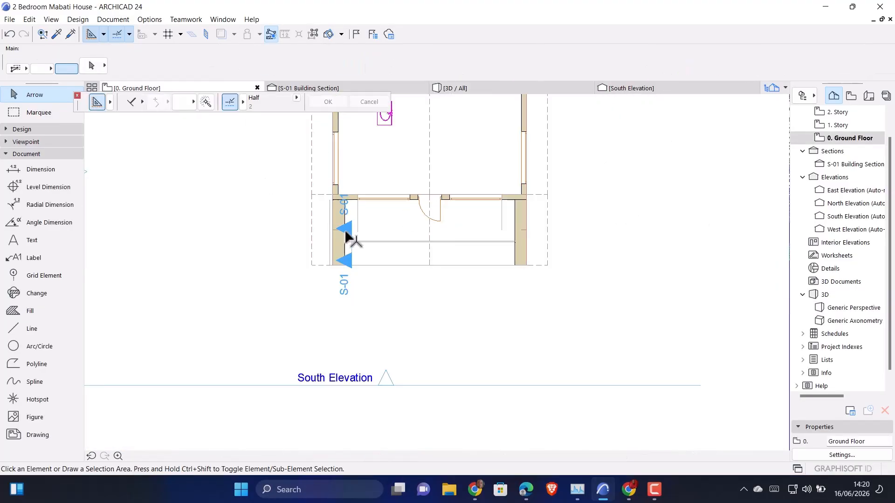
{"action": "scroll", "coordinate": [326, 261], "scroll_direction": "up", "scroll_amount": 5}
{"action": "scroll", "coordinate": [324, 272], "scroll_direction": "up", "scroll_amount": 5}
{"action": "left_click", "coordinate": [401, 226]}
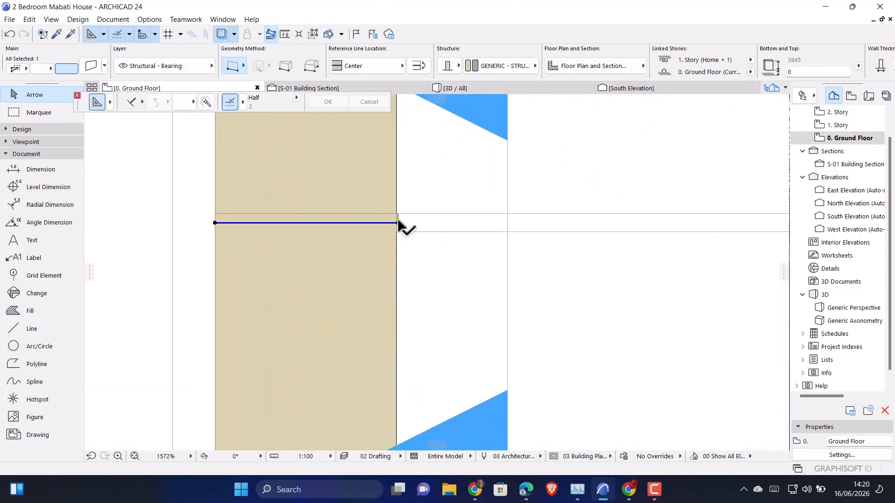
{"action": "scroll", "coordinate": [399, 228], "scroll_direction": "up", "scroll_amount": 3}
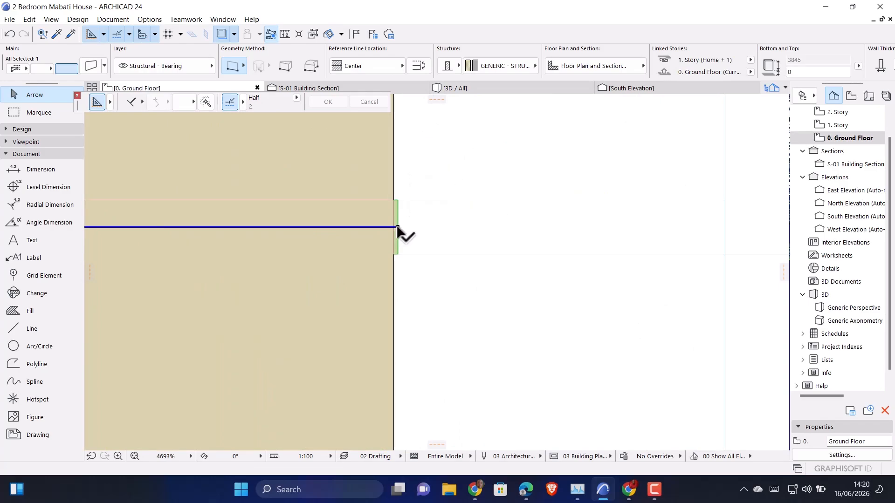
{"action": "left_click", "coordinate": [398, 227]}
{"action": "left_click", "coordinate": [398, 227]}
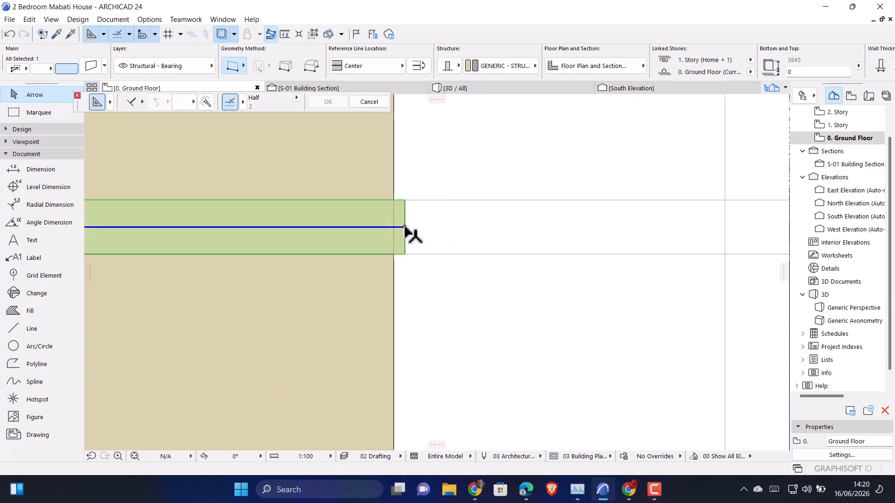
{"action": "scroll", "coordinate": [393, 228], "scroll_direction": "down", "scroll_amount": 2}
{"action": "left_click", "coordinate": [455, 88]}
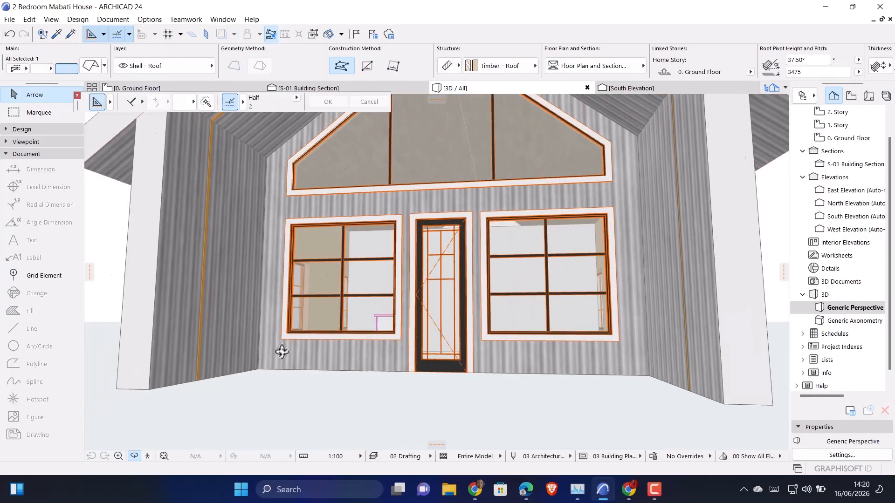
{"action": "left_click_drag", "start_coordinate": [281, 351], "coordinate": [168, 350]}
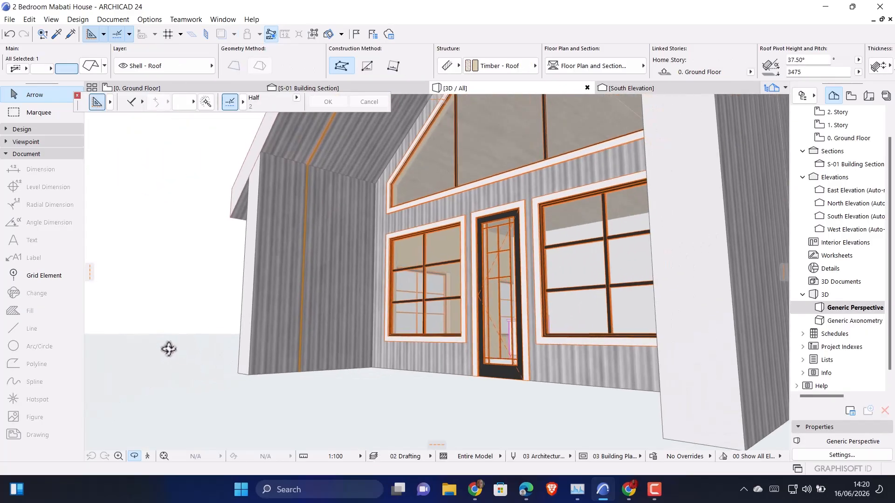
Extend the west strip wall's inner end further into the porch on the ground floor plan and review its projection in 3D.
{"action": "left_click", "coordinate": [139, 88]}
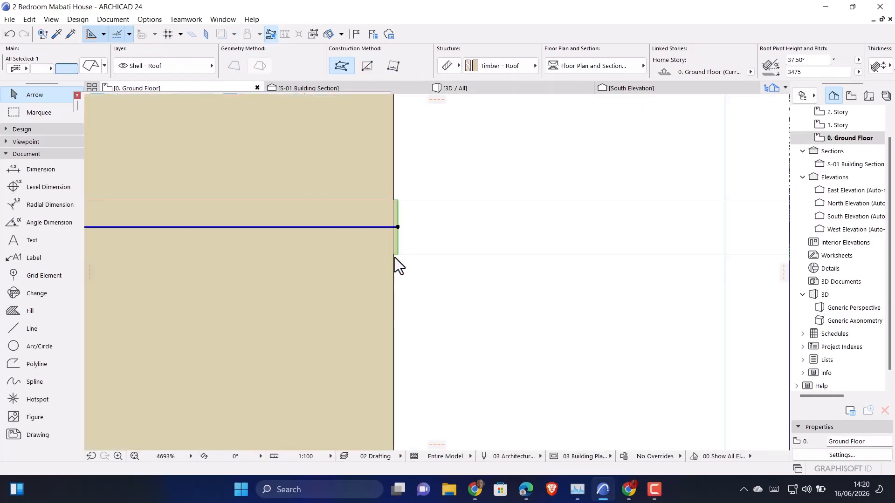
{"action": "left_click", "coordinate": [395, 229]}
{"action": "left_click", "coordinate": [395, 228]}
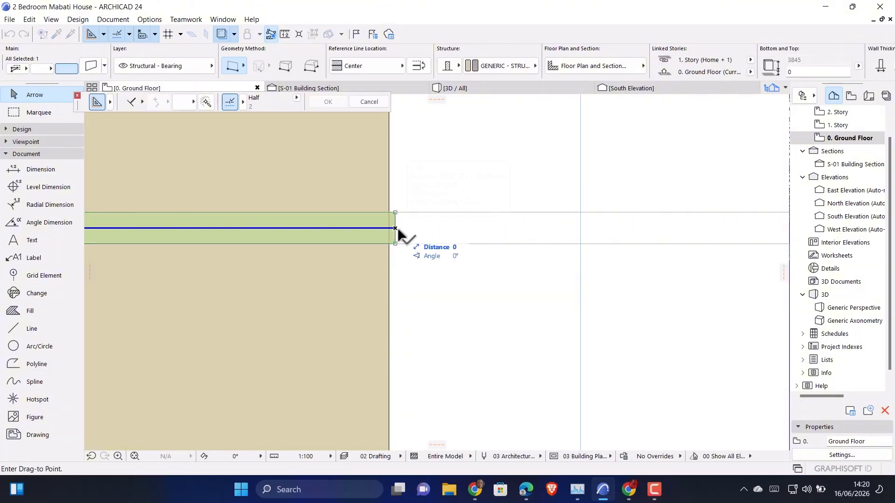
{"action": "left_click", "coordinate": [405, 228]}
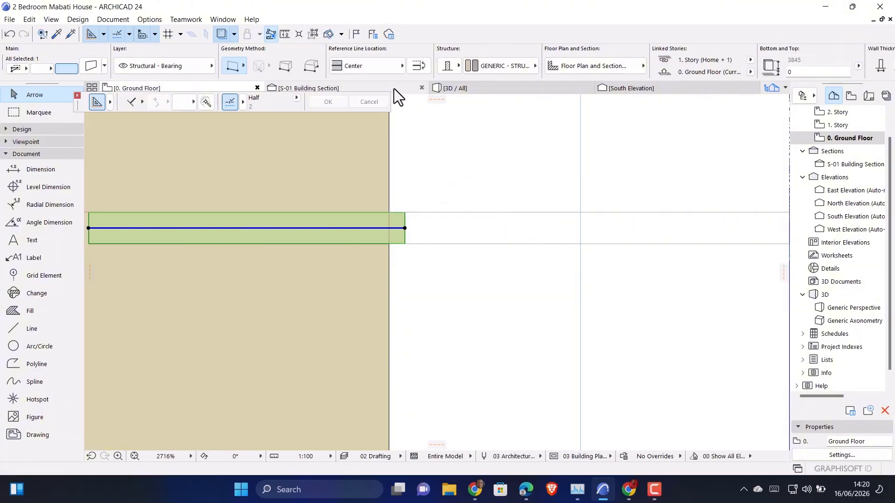
{"action": "left_click", "coordinate": [454, 88]}
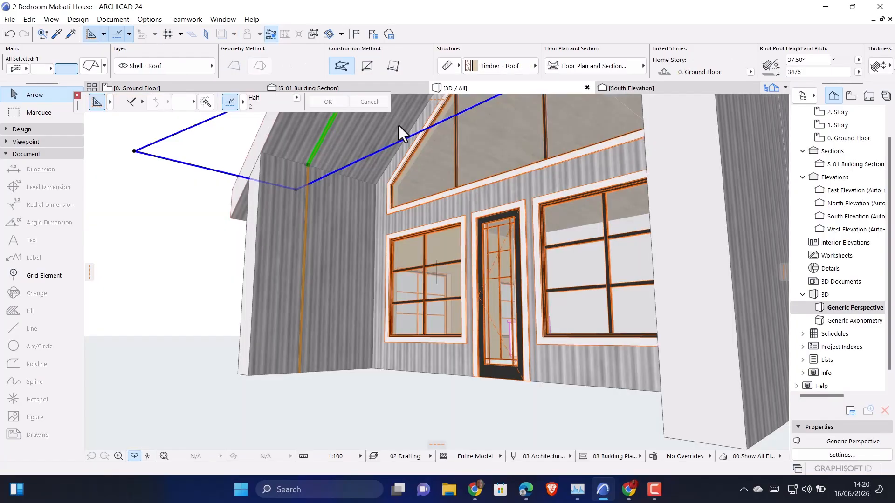
{"action": "middle_click_drag", "start_coordinate": [347, 198], "coordinate": [256, 170], "text": "shift"}
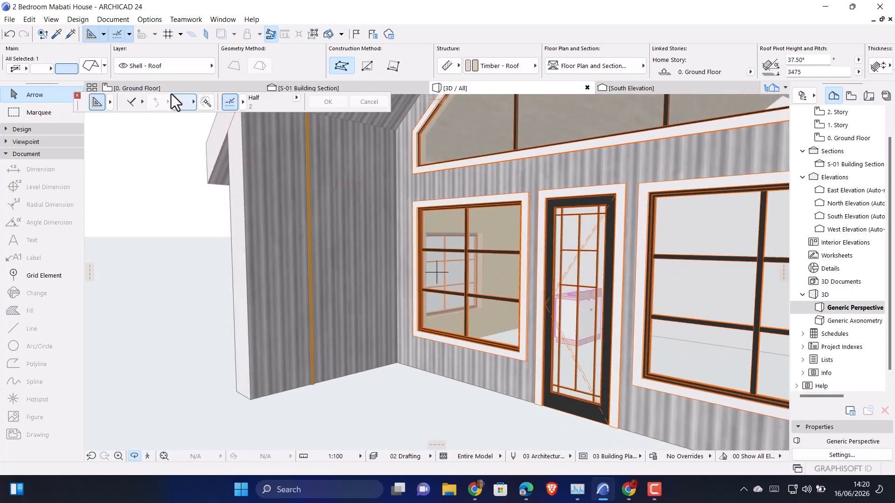
On the ground floor plan, stretch the east strip wall's inner end 25 mm west into the porch.
{"action": "left_click", "coordinate": [170, 91]}
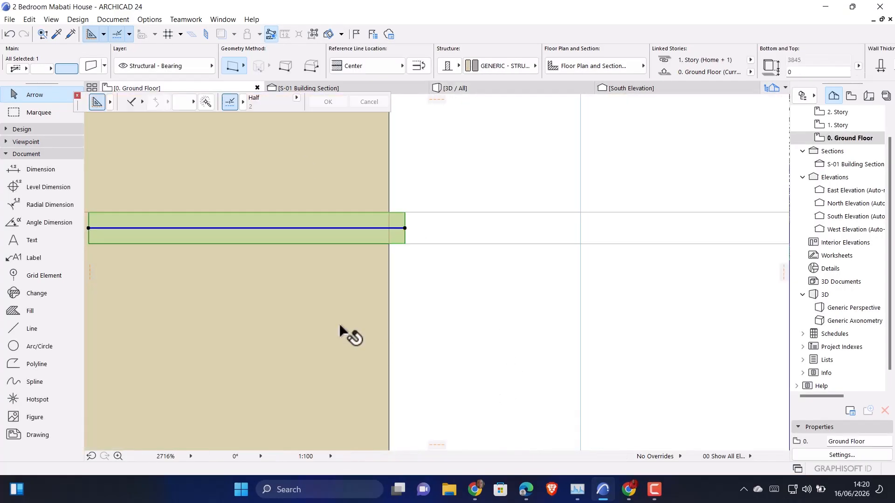
{"action": "scroll", "coordinate": [349, 334], "scroll_direction": "down", "scroll_amount": 10}
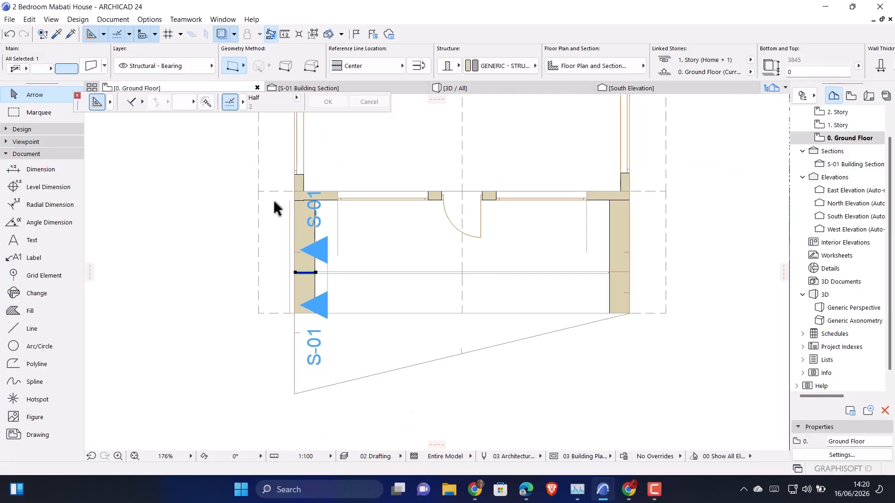
{"action": "scroll", "coordinate": [530, 243], "scroll_direction": "down", "scroll_amount": 2}
{"action": "scroll", "coordinate": [535, 257], "scroll_direction": "up", "scroll_amount": 9}
{"action": "scroll", "coordinate": [537, 258], "scroll_direction": "up", "scroll_amount": 6}
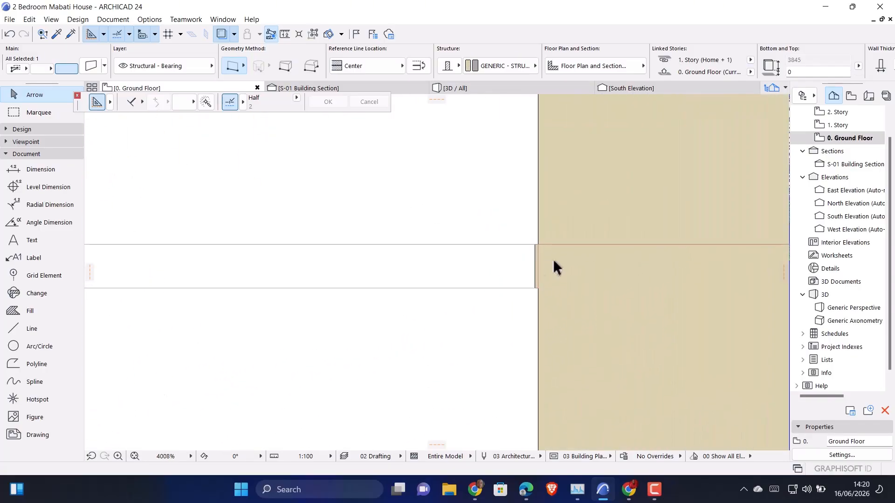
{"action": "left_click", "coordinate": [539, 249]}
{"action": "scroll", "coordinate": [540, 277], "scroll_direction": "up", "scroll_amount": 4}
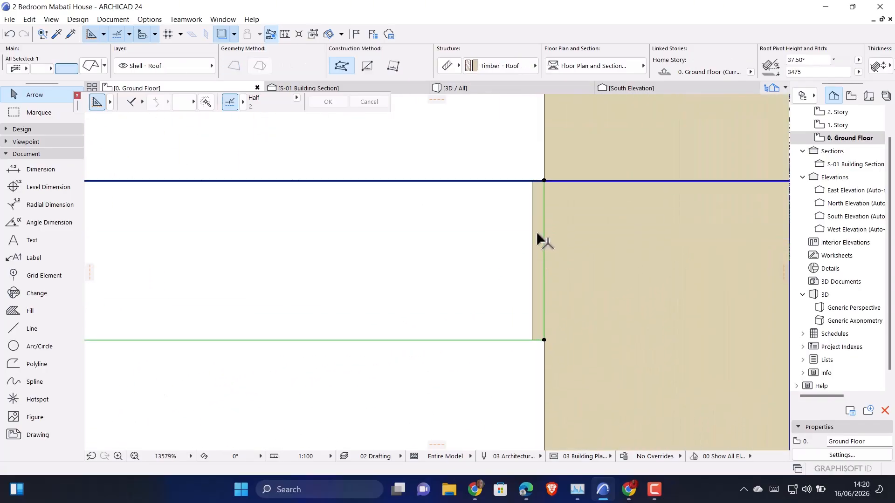
{"action": "left_click", "coordinate": [535, 206]}
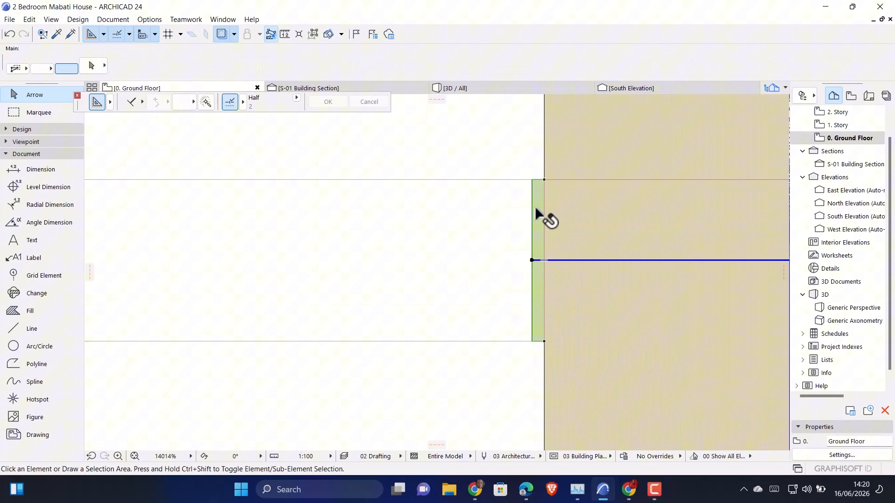
{"action": "left_click", "coordinate": [531, 260]}
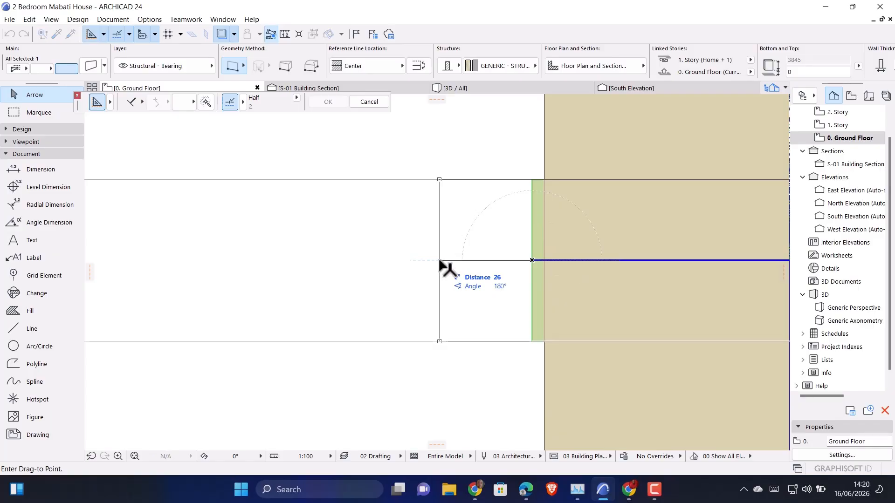
{"action": "type", "text": "2"}
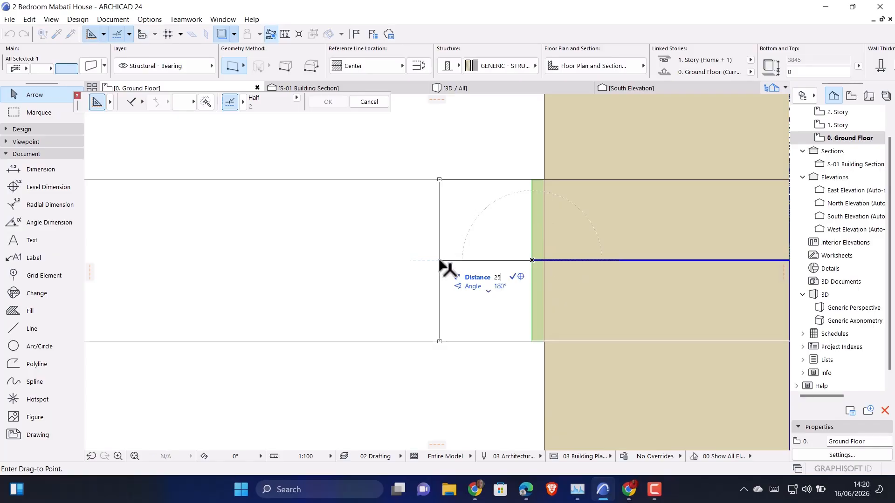
{"action": "key", "text": "Return"}
Frame the whole front porch in the 3D view with the roof strip and both side strips visible.
{"action": "left_click", "coordinate": [456, 88]}
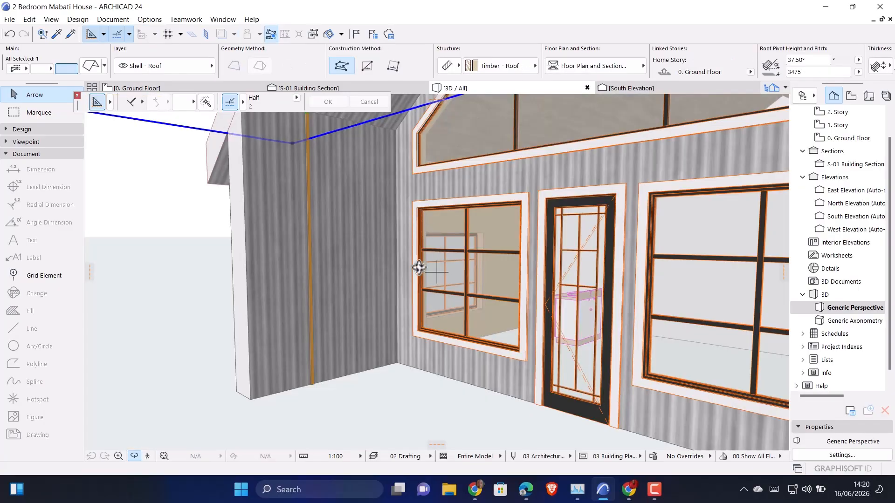
{"action": "middle_click_drag", "start_coordinate": [418, 268], "coordinate": [466, 247], "text": "shift"}
{"action": "scroll", "coordinate": [489, 272], "scroll_direction": "down", "scroll_amount": 2}
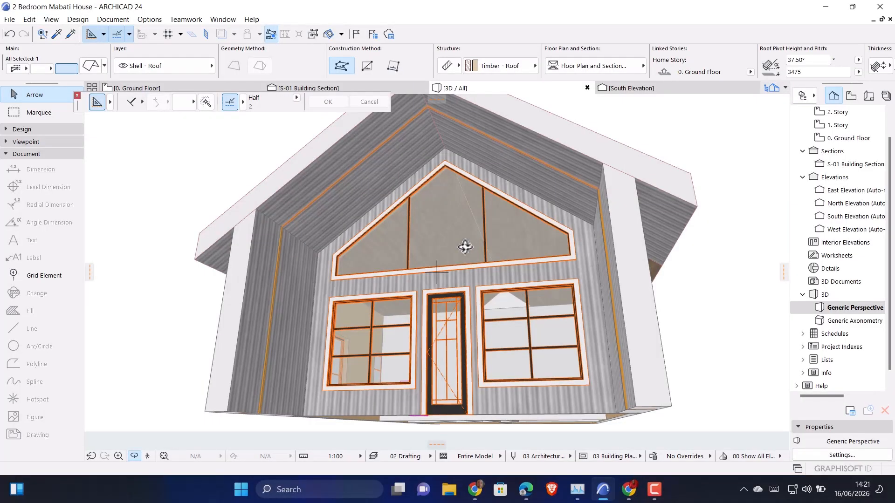
Switch to the Edge browser, open ChatGPT from a new tab page and set the chat to Create image.
{"action": "left_click", "coordinate": [528, 493]}
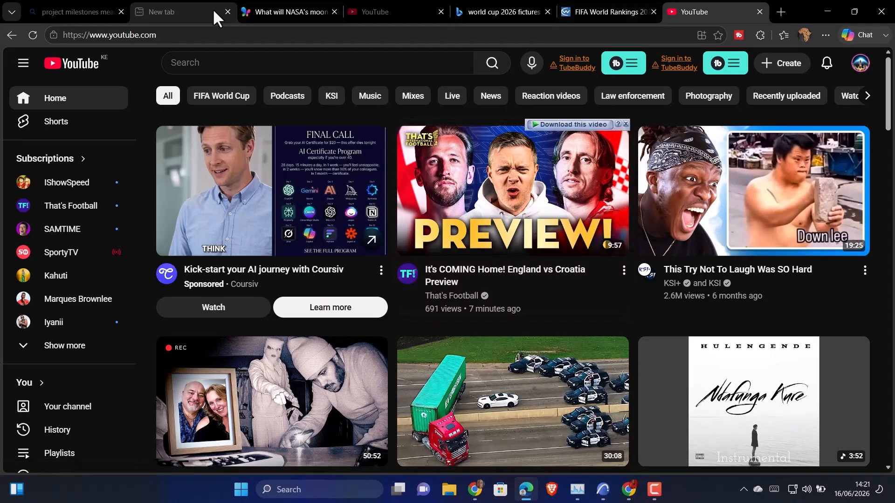
{"action": "left_click", "coordinate": [195, 9]}
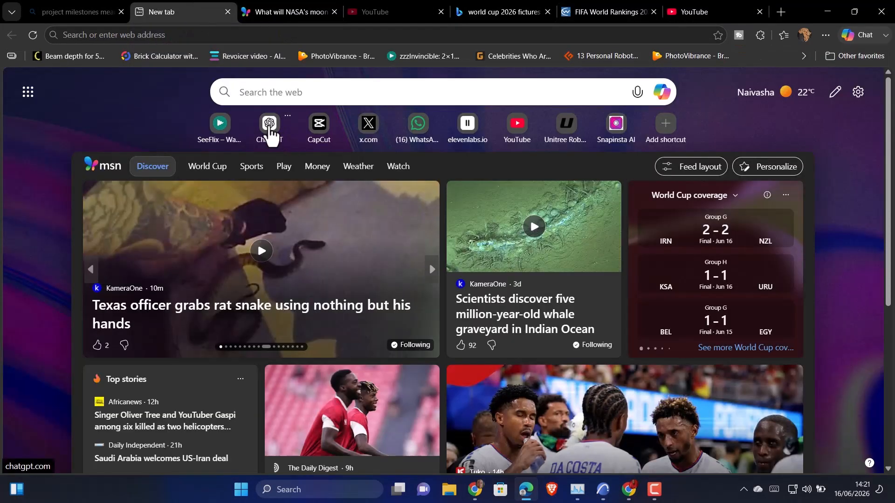
{"action": "left_click", "coordinate": [269, 126]}
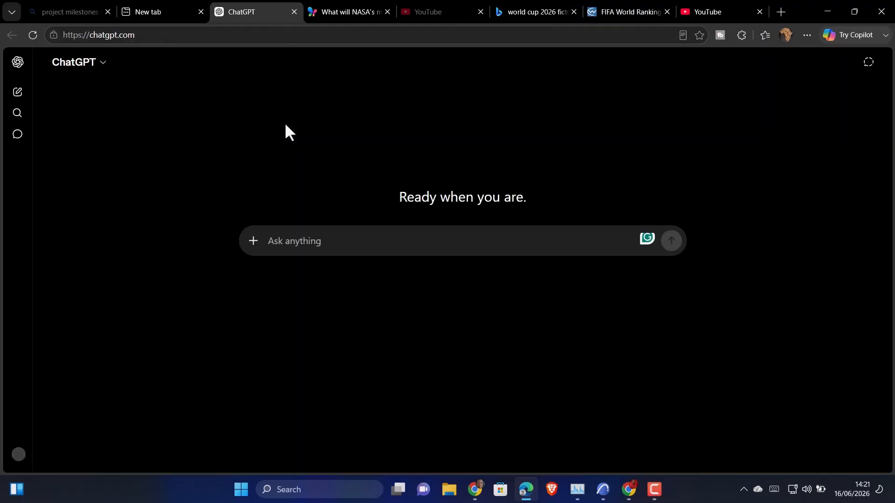
{"action": "left_click", "coordinate": [253, 241]}
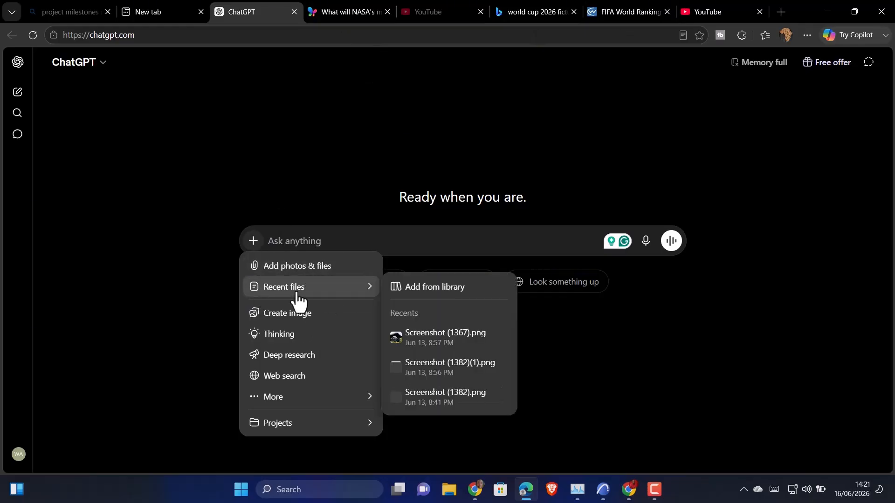
{"action": "mouse_move", "coordinate": [297, 293]}
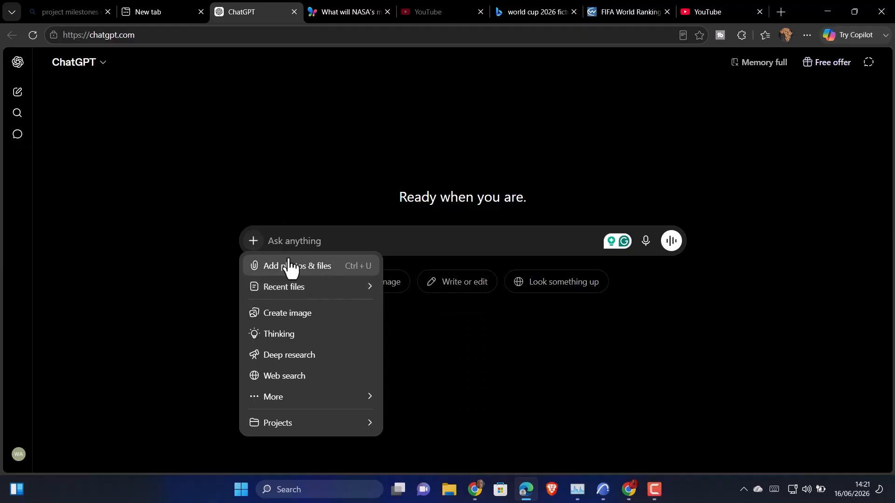
{"action": "left_click", "coordinate": [287, 313]}
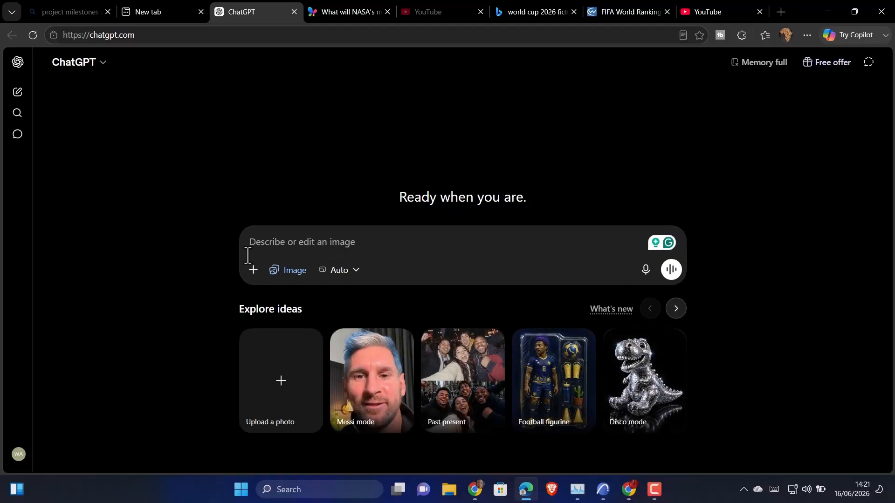
Attach Screenshot (1384).png from the Pictures > Screenshots folder to the image request.
{"action": "left_click", "coordinate": [253, 271]}
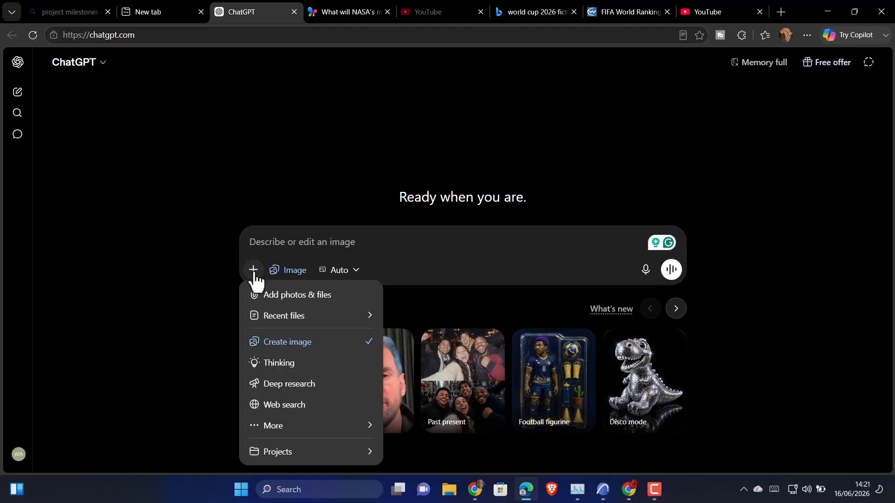
{"action": "left_click", "coordinate": [301, 301]}
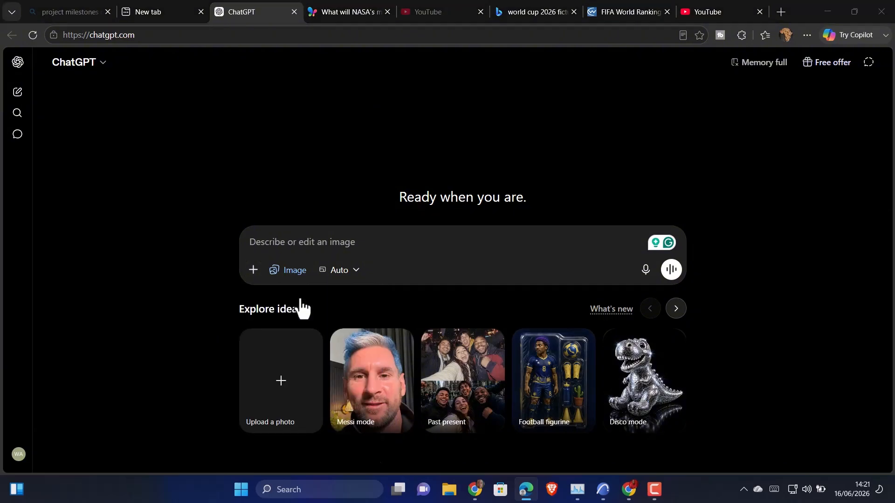
{"action": "left_click_drag", "start_coordinate": [275, 174], "coordinate": [289, 309]}
{"action": "left_click", "coordinate": [139, 279]}
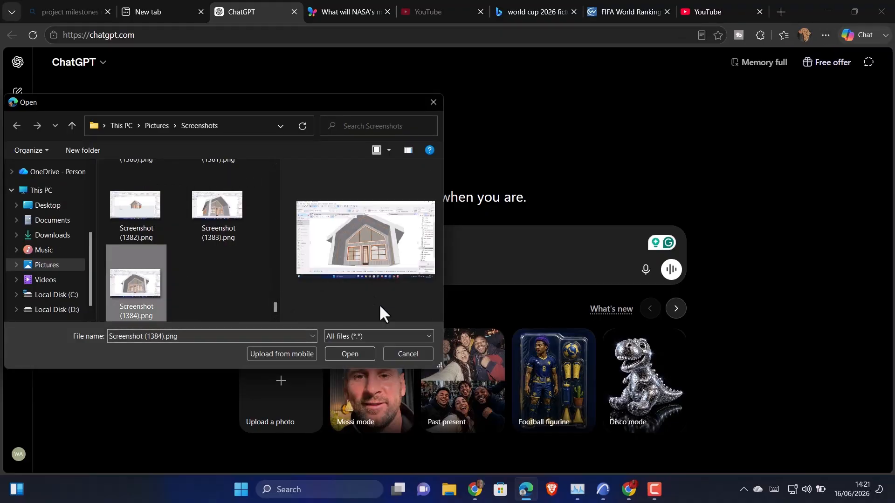
{"action": "left_click", "coordinate": [353, 357]}
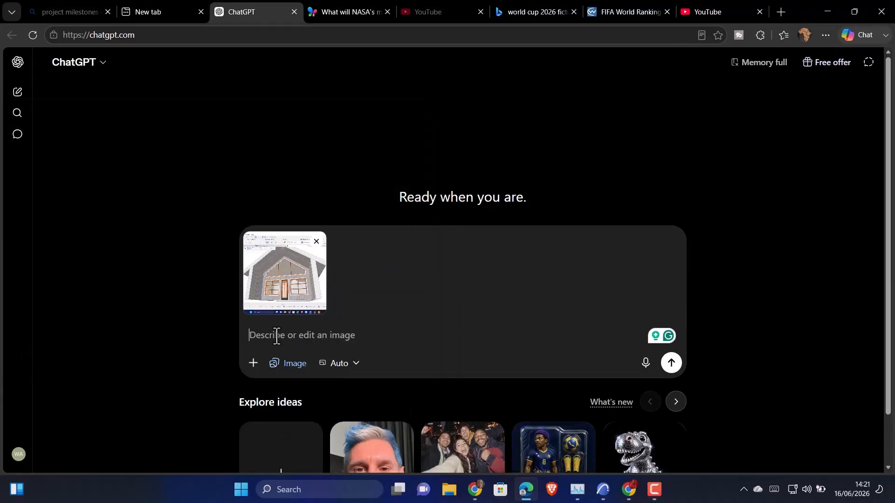
Begin the image prompt with "Render this drawing, make the corrugated iron sheet to look dark grey".
{"action": "type", "text": "Render this i"}
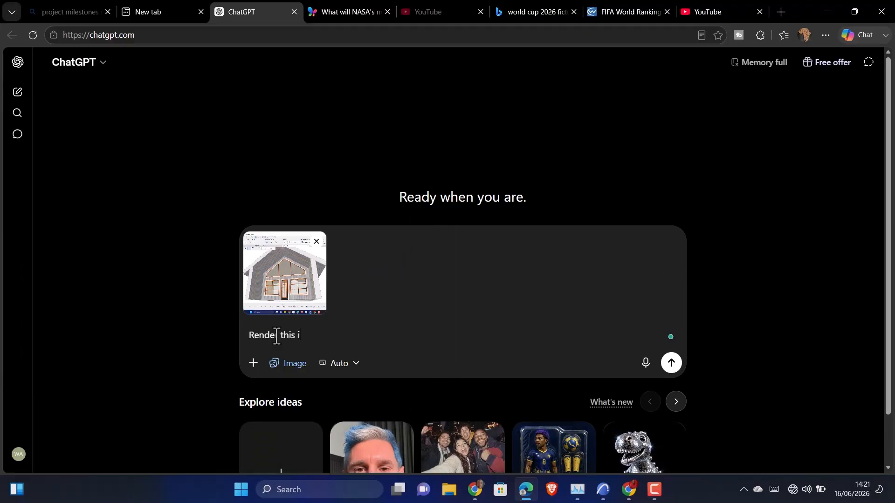
{"action": "type", "text": "mage"}
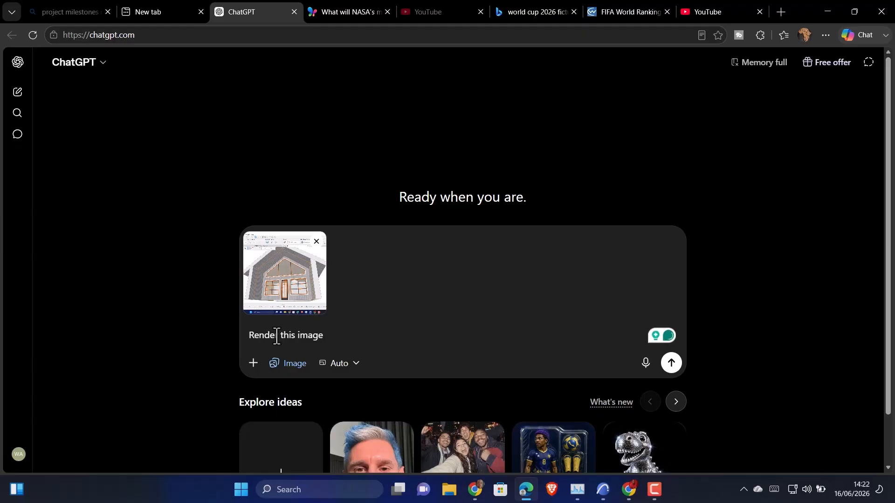
{"action": "key", "text": "BackSpace"}
{"action": "key", "text": "BackSpace"}
{"action": "key", "text": "BackSpace"}
{"action": "key", "text": "BackSpace"}
{"action": "key", "text": "BackSpace"}
{"action": "key", "text": "BackSpace"}
{"action": "key", "text": "BackSpace"}
{"action": "key", "text": "BackSpace"}
{"action": "key", "text": "BackSpace"}
{"action": "type", "text": "this dra"}
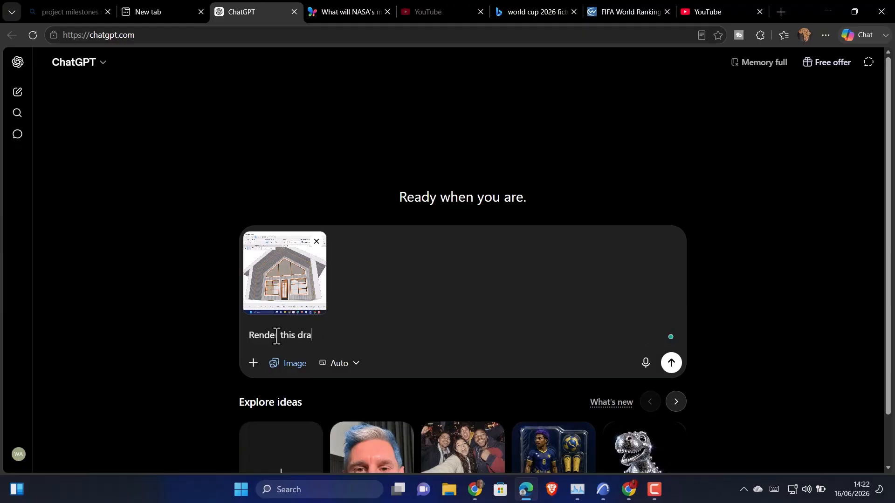
{"action": "type", "text": "wing, make the c"}
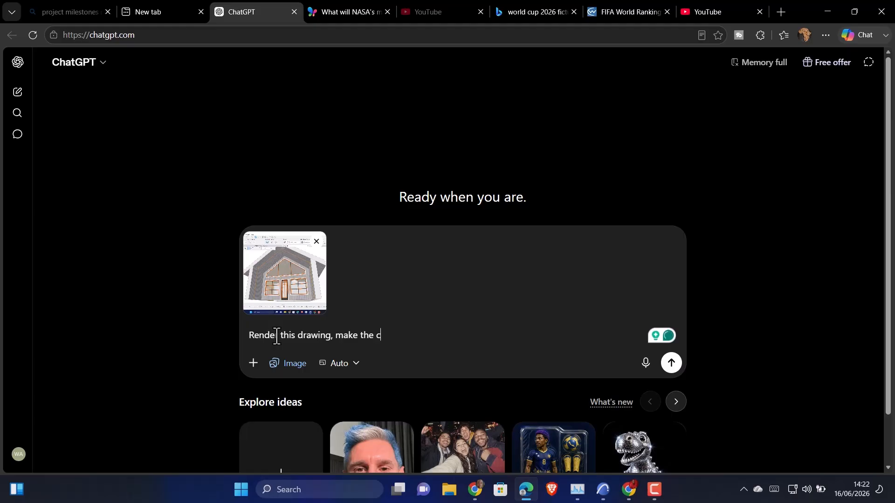
{"action": "type", "text": "orrugated"}
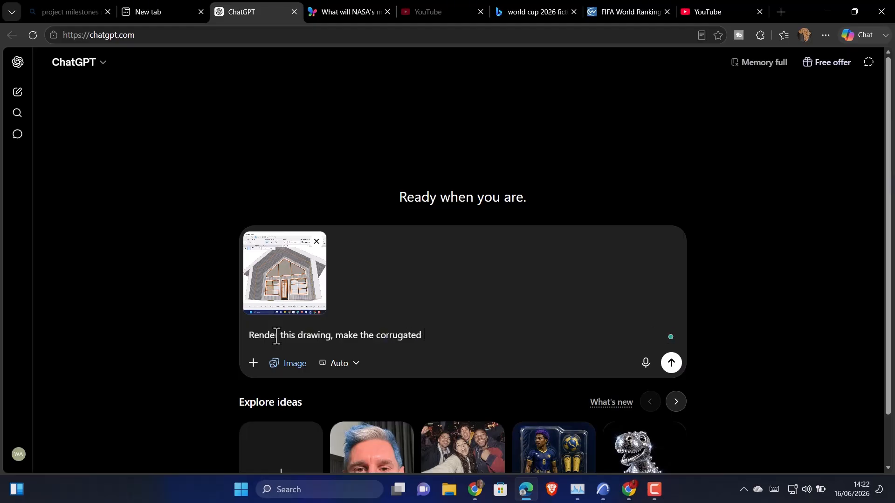
{"action": "type", "text": " iron sheet to look darkish"}
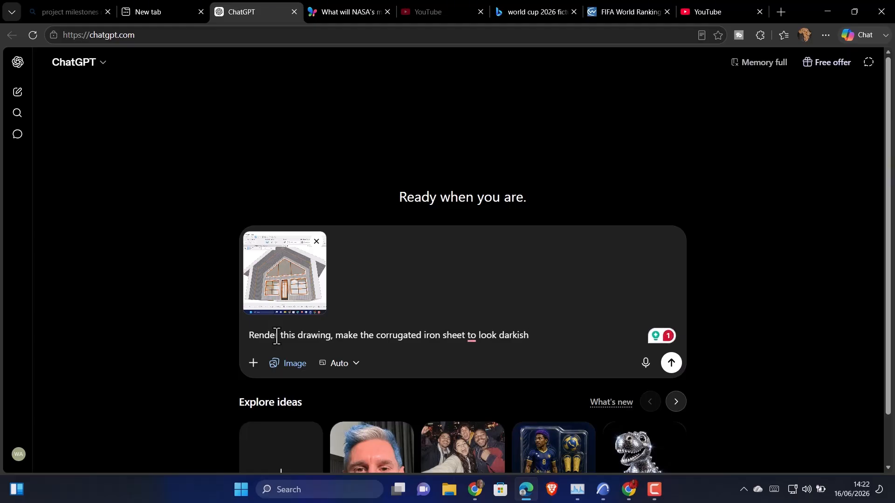
{"action": "key", "text": "BackSpace"}
{"action": "key", "text": "BackSpace"}
{"action": "key", "text": "BackSpace"}
{"action": "type", "text": "g"}
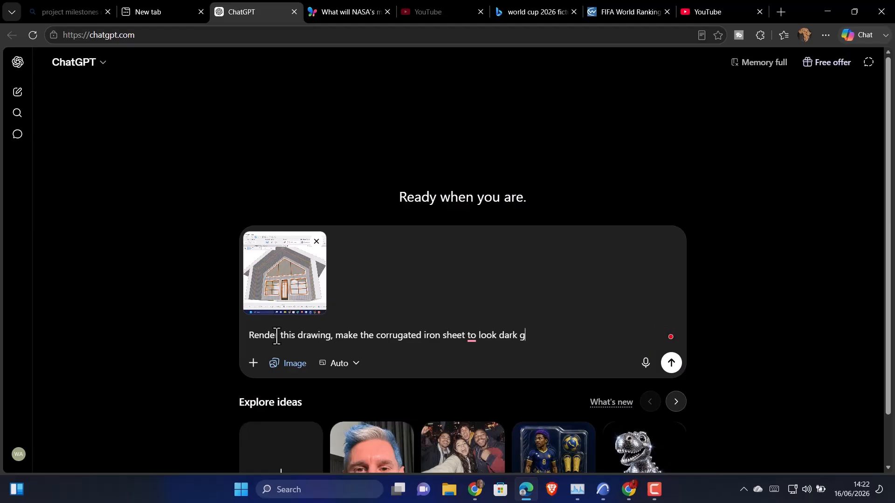
{"action": "type", "text": "rey"}
Add to the prompt "the yellow strip on the wall and ceiling are strip lights so make them glow like strip lights".
{"action": "type", "text": ", a"}
{"action": "type", "text": " the yell"}
{"action": "type", "text": "ow "}
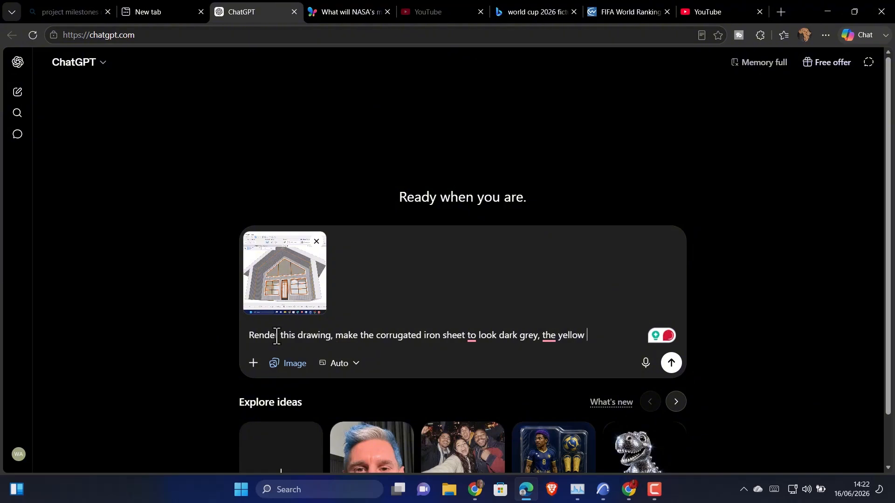
{"action": "type", "text": "strip"}
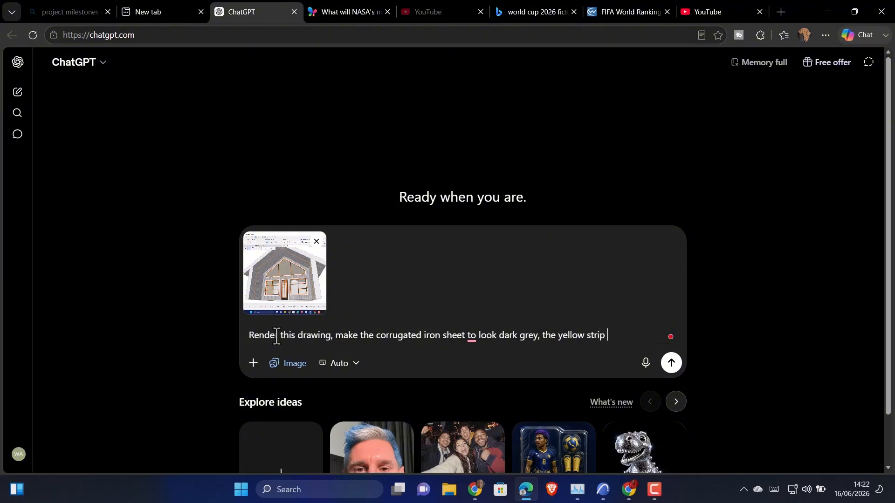
{"action": "type", "text": " on the wall and ce"}
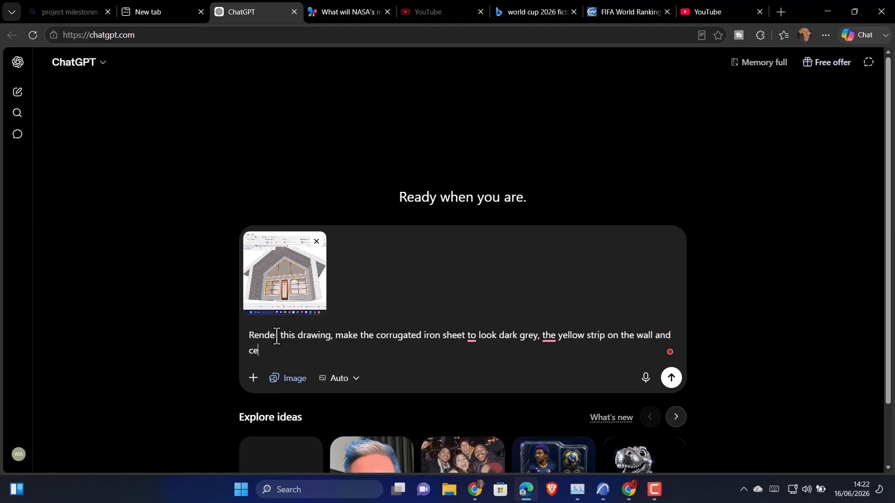
{"action": "type", "text": "iling are strip lights so mak"}
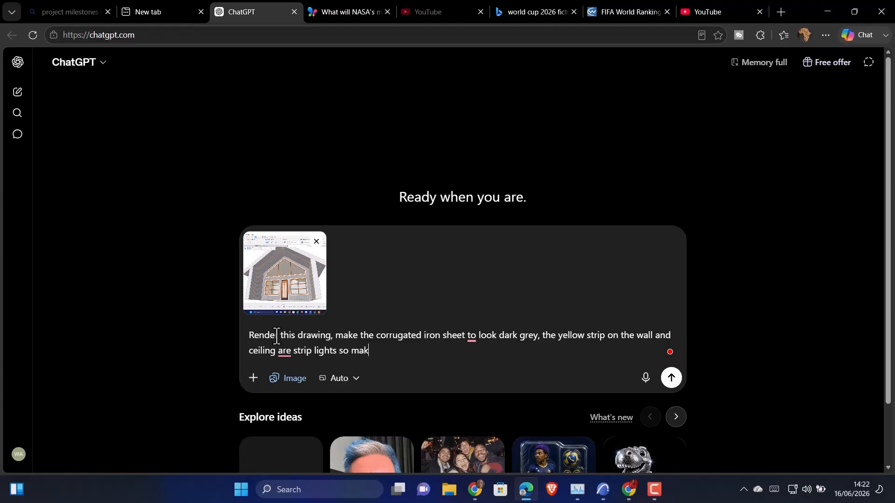
{"action": "type", "text": "e the "}
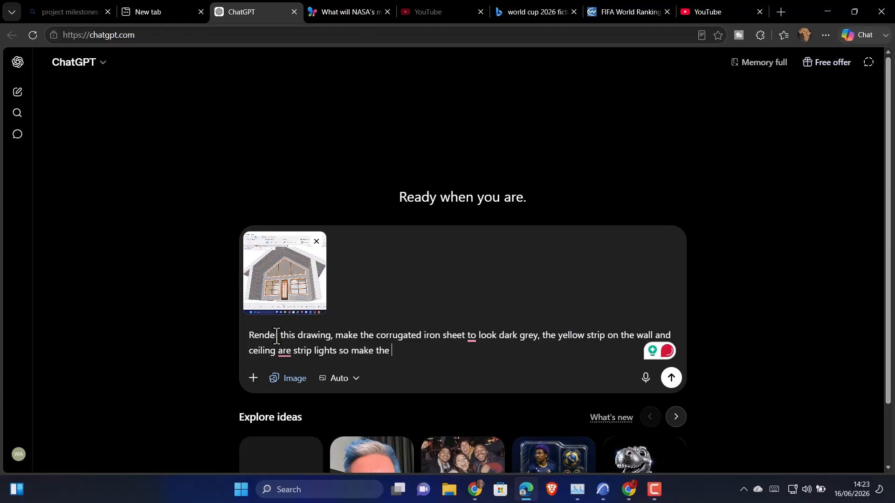
{"action": "type", "text": "m "}
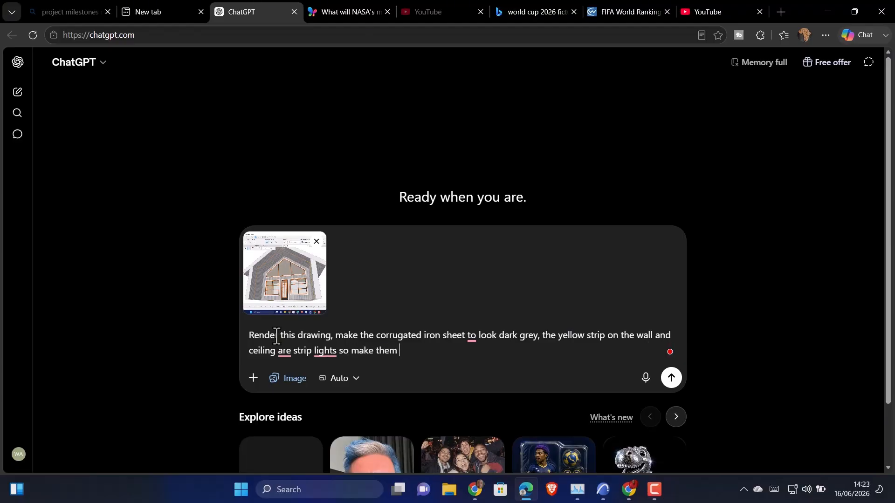
{"action": "type", "text": "glow like strip lights, m"}
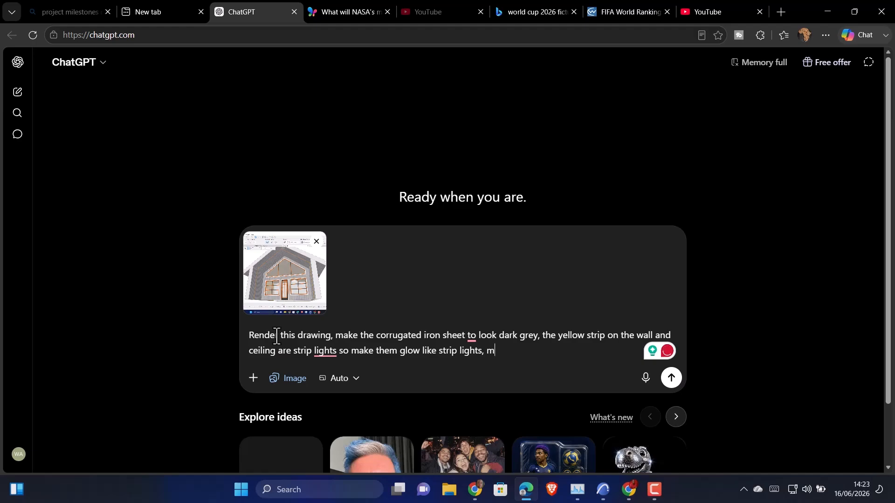
Finish the prompt with "make the window mullions to be dark grey" and submit the request.
{"action": "type", "text": "ak"}
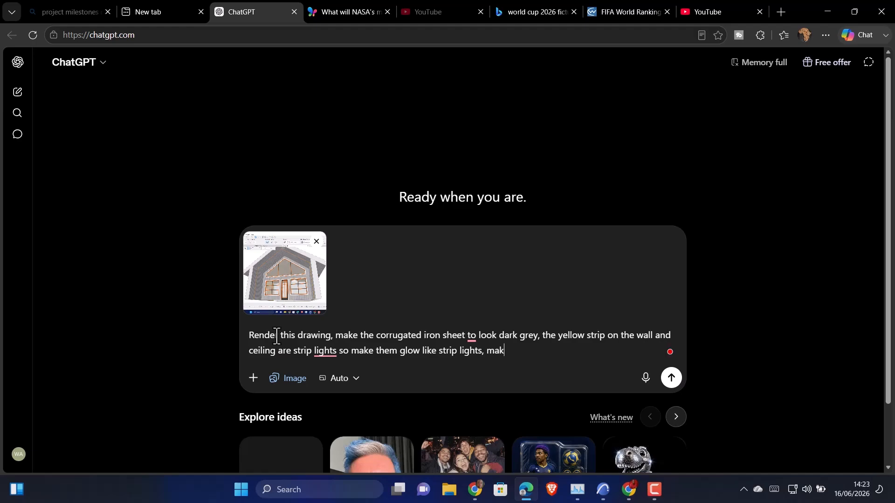
{"action": "type", "text": "e the windown mullions"}
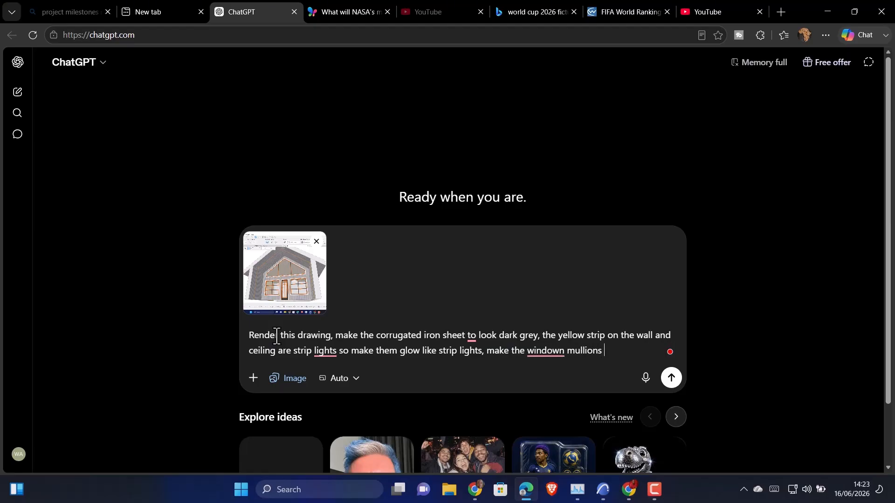
{"action": "key", "text": "BackSpace"}
{"action": "key", "text": "BackSpace"}
{"action": "key", "text": "BackSpace"}
{"action": "key", "text": "BackSpace"}
{"action": "key", "text": "BackSpace"}
{"action": "key", "text": "BackSpace"}
{"action": "key", "text": "BackSpace"}
{"action": "key", "text": "BackSpace"}
{"action": "key", "text": "BackSpace"}
{"action": "key", "text": "BackSpace"}
{"action": "key", "text": "BackSpace"}
{"action": "type", "text": "mullions to be dark"}
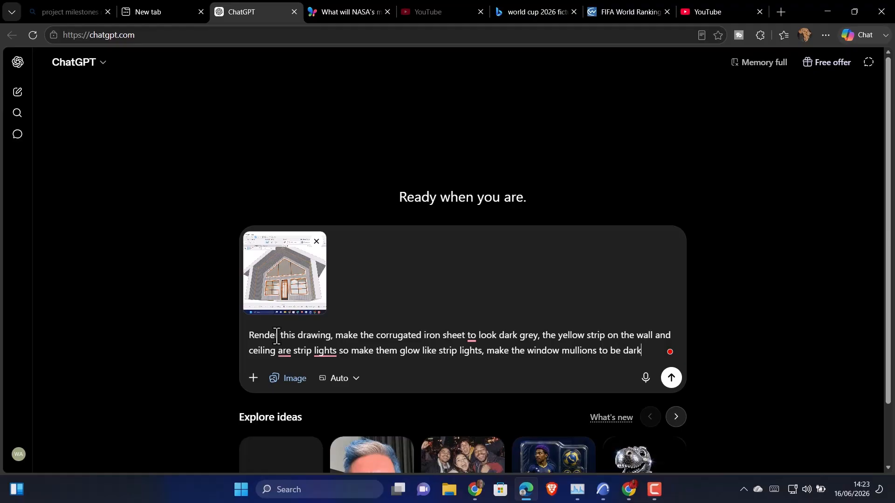
{"action": "type", "text": " grey"}
{"action": "key", "text": "Return"}
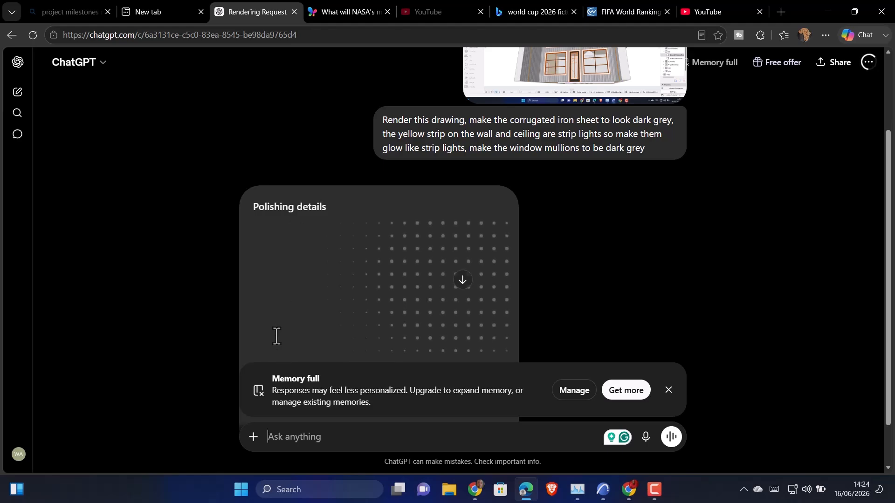
Enlarge the finished house render from ChatGPT's reply and download the image.
{"action": "scroll", "coordinate": [288, 321], "scroll_direction": "up", "scroll_amount": 2}
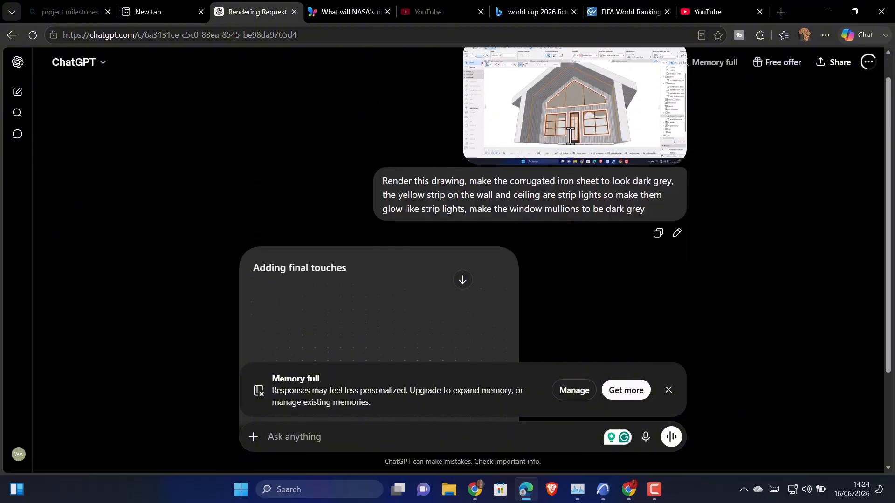
{"action": "scroll", "coordinate": [543, 177], "scroll_direction": "down", "scroll_amount": 3}
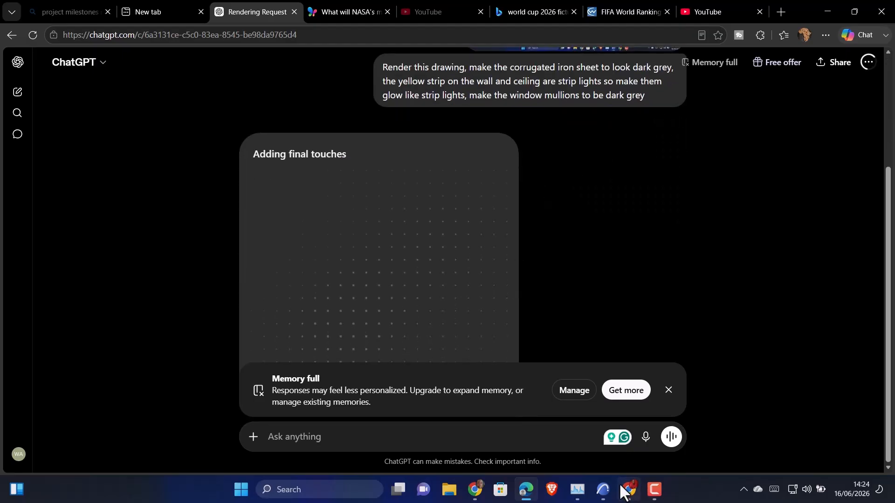
{"action": "mouse_move", "coordinate": [611, 490]}
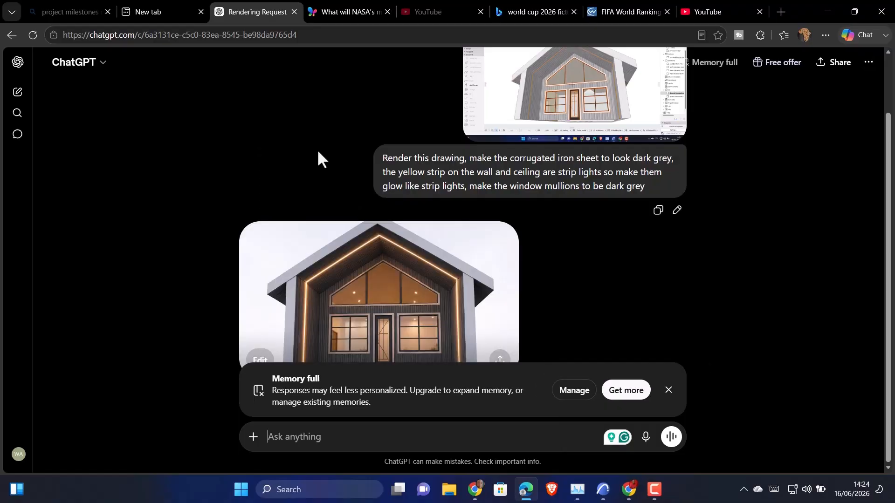
{"action": "left_click", "coordinate": [373, 291]}
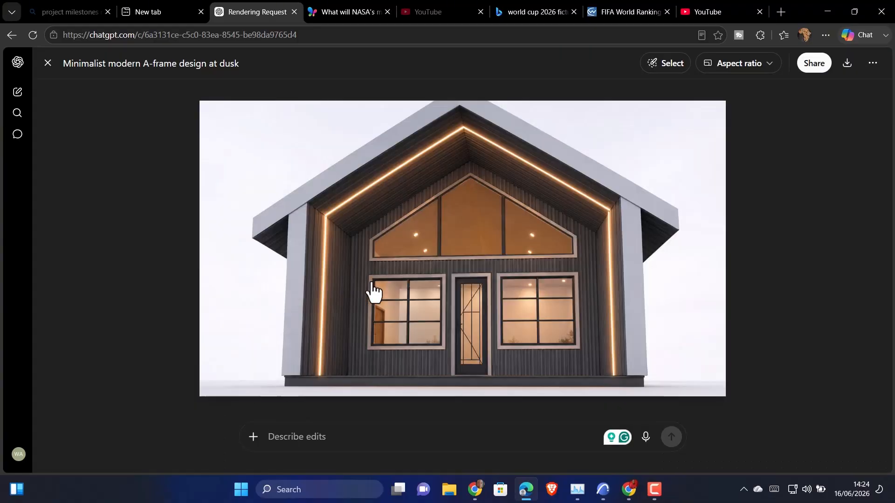
{"action": "left_click", "coordinate": [847, 65]}
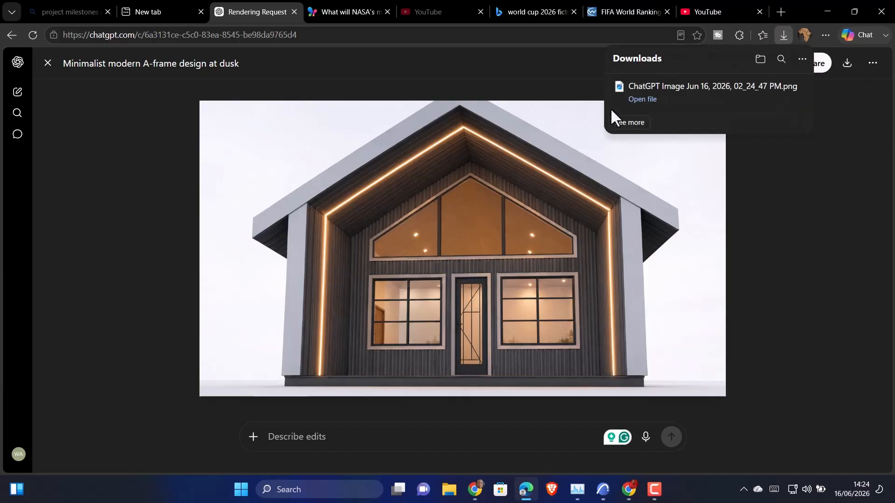
Open the downloaded render and view it in the image viewer outside full screen, zoomed out slightly.
{"action": "left_click", "coordinate": [642, 100]}
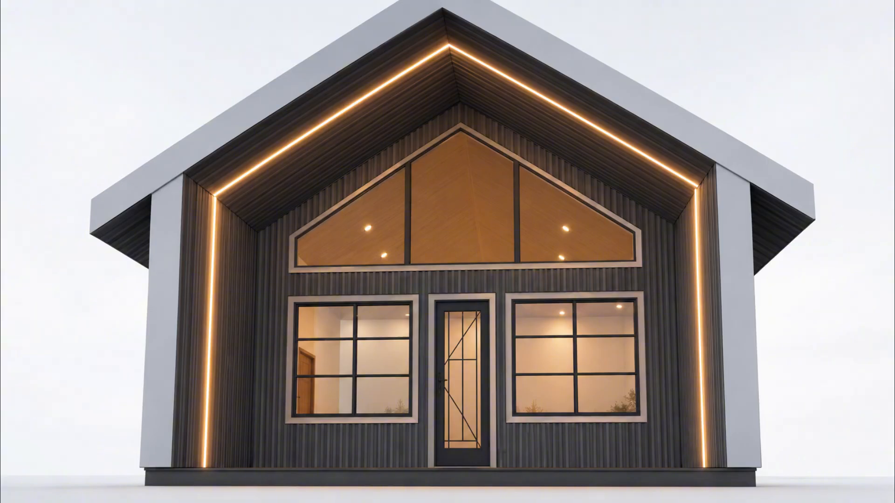
{"action": "key", "text": "Escape"}
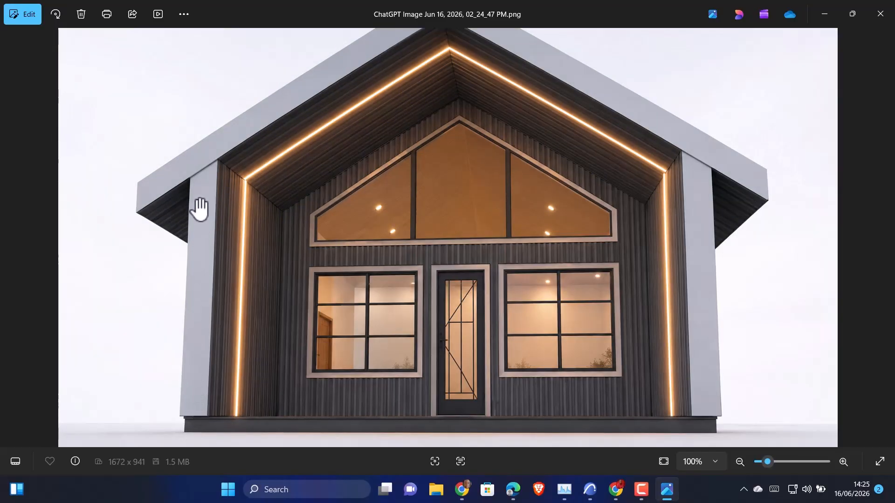
{"action": "scroll", "coordinate": [350, 299], "scroll_direction": "down", "scroll_amount": 1}
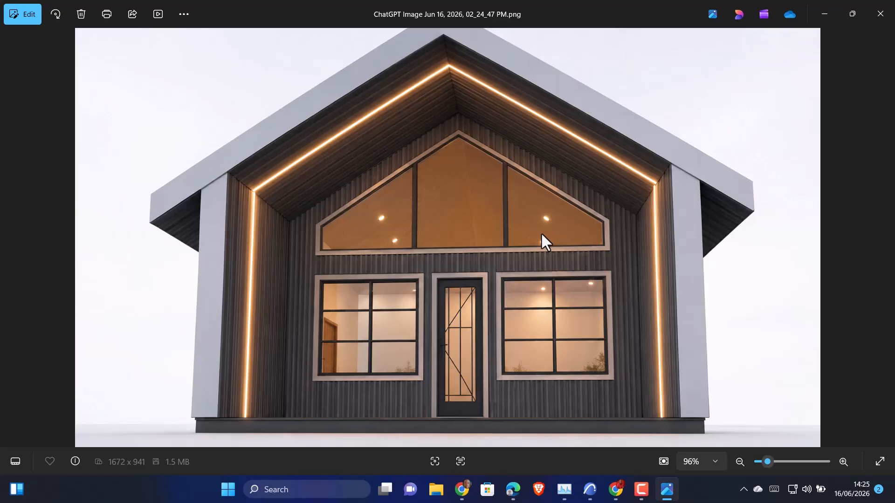
Switch to YouTube Studio in Chrome and read the viewer comments on the slanted strip lights video.
{"action": "left_click", "coordinate": [615, 489]}
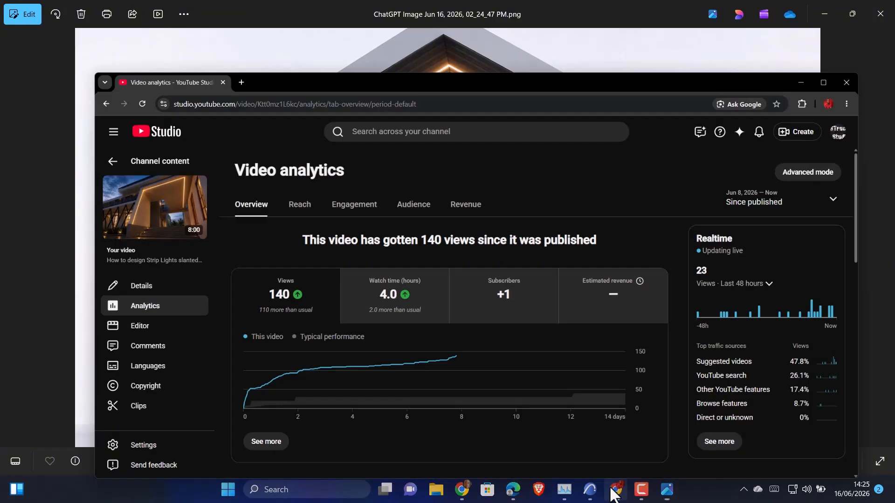
{"action": "left_click", "coordinate": [56, 326]}
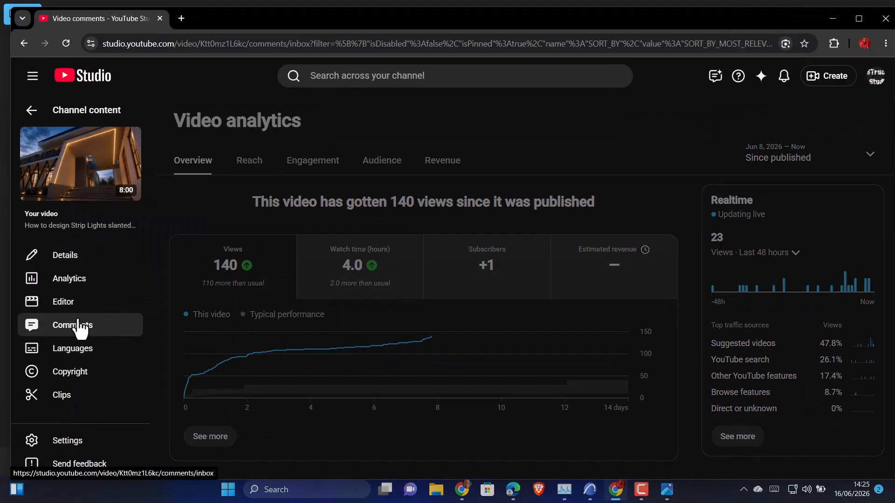
{"action": "scroll", "coordinate": [299, 342], "scroll_direction": "down", "scroll_amount": 3}
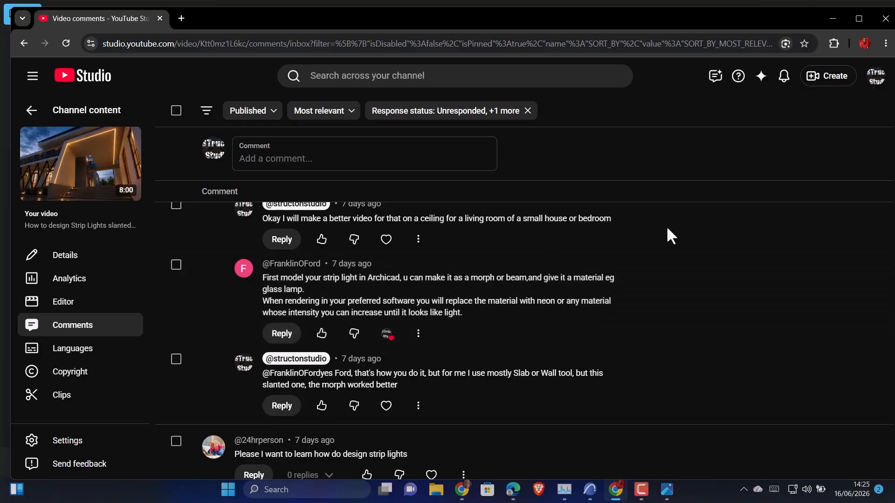
Compare the porch's 3D model in ArchiCAD with the downloaded render, then minimize the image viewer.
{"action": "left_click", "coordinate": [590, 489]}
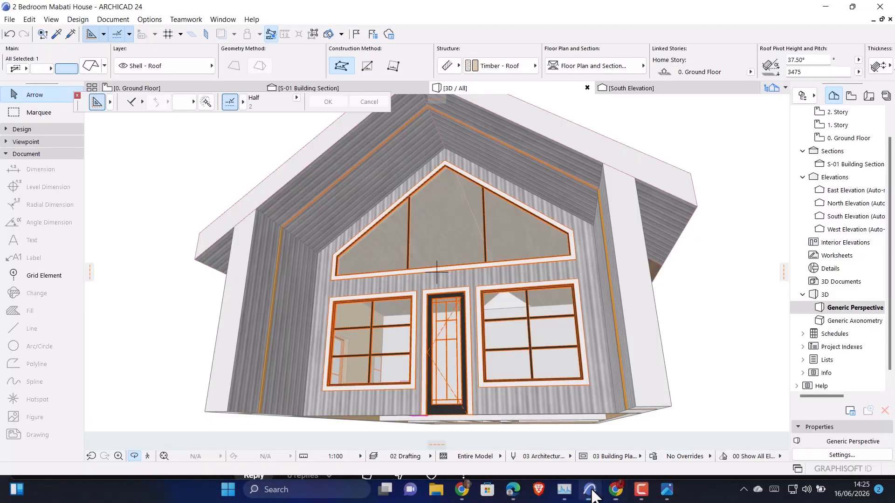
{"action": "left_click", "coordinate": [666, 489]}
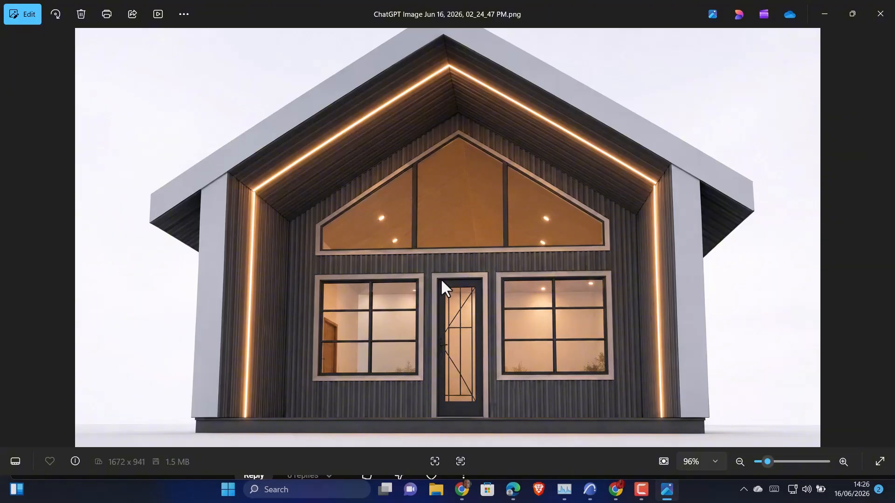
{"action": "left_click", "coordinate": [824, 8]}
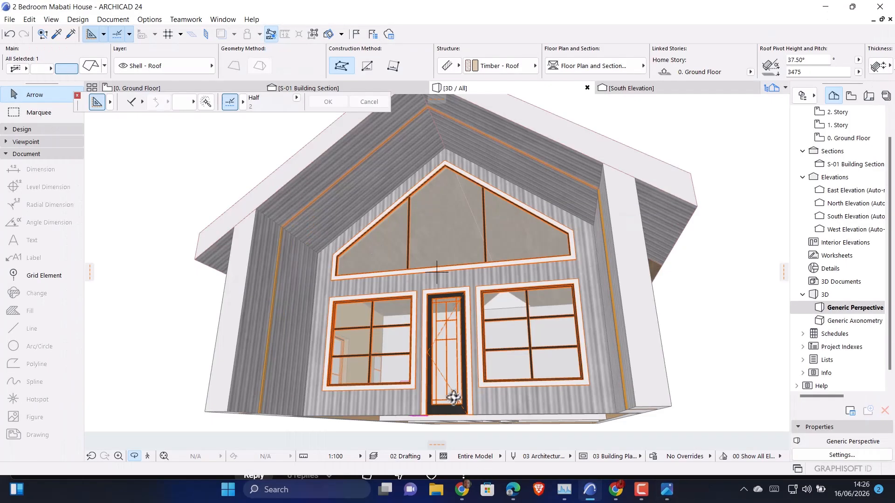
Open the ground floor plan in ArchiCAD to view the strip wall in the plan.
{"action": "left_click", "coordinate": [647, 495]}
{"action": "left_click", "coordinate": [648, 495]}
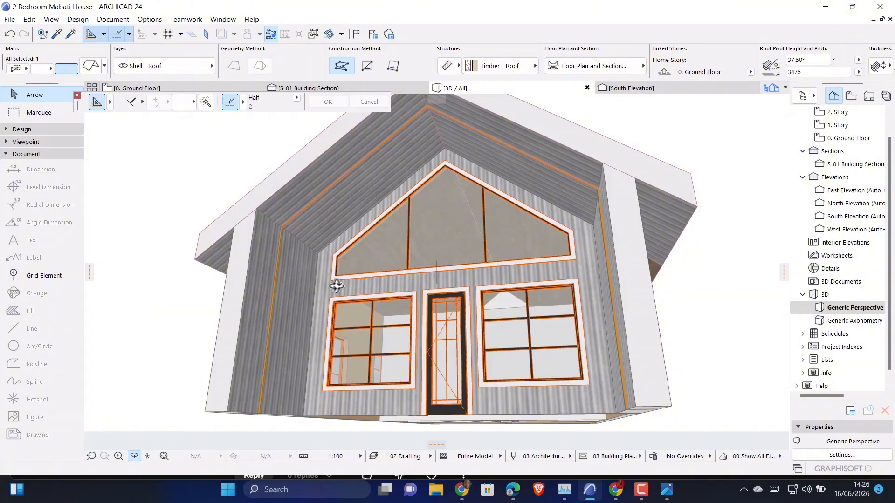
{"action": "left_click", "coordinate": [126, 89]}
{"action": "scroll", "coordinate": [398, 254], "scroll_direction": "down", "scroll_amount": 12}
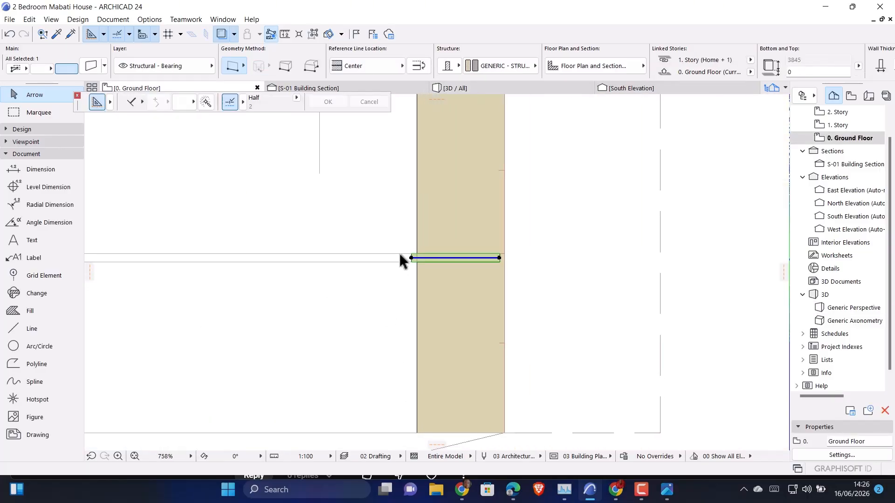